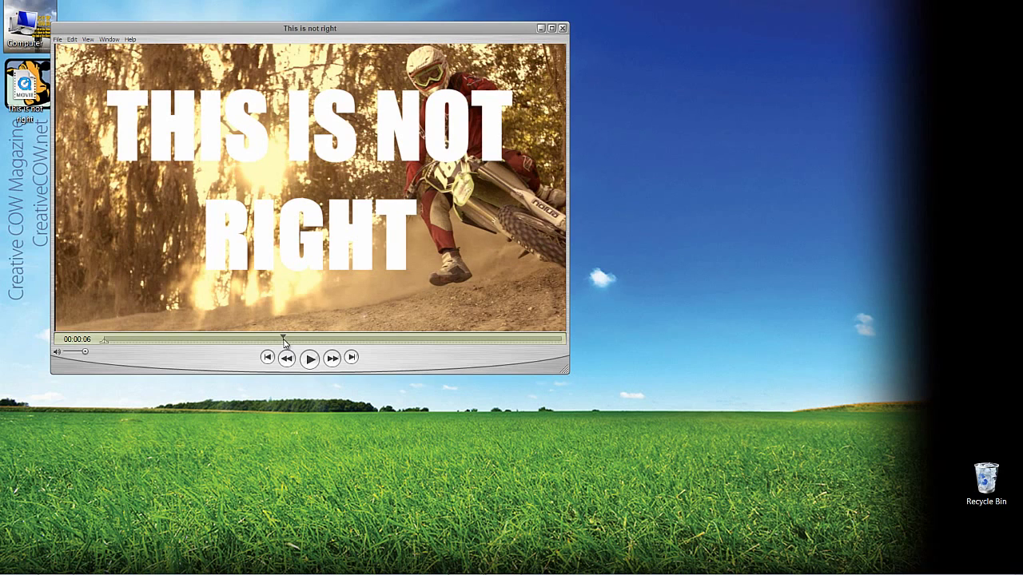
Step: Scrub through the end of the "This is not right" movie to examine its fade-out, and close the player
{"action": "left_click_drag", "start_coordinate": [283, 339], "coordinate": [549, 318]}
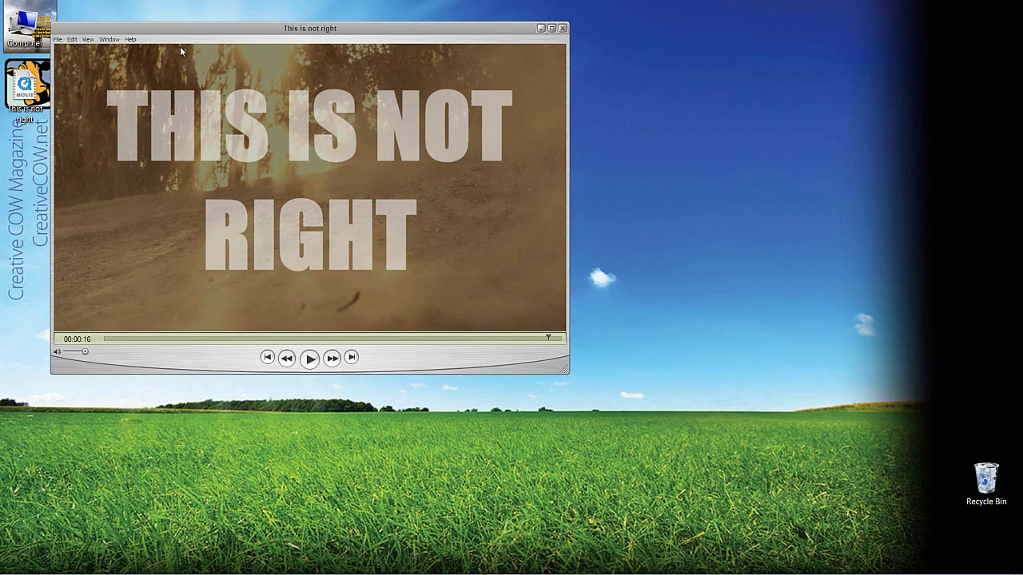
{"action": "left_click_drag", "start_coordinate": [180, 51], "coordinate": [298, 82]}
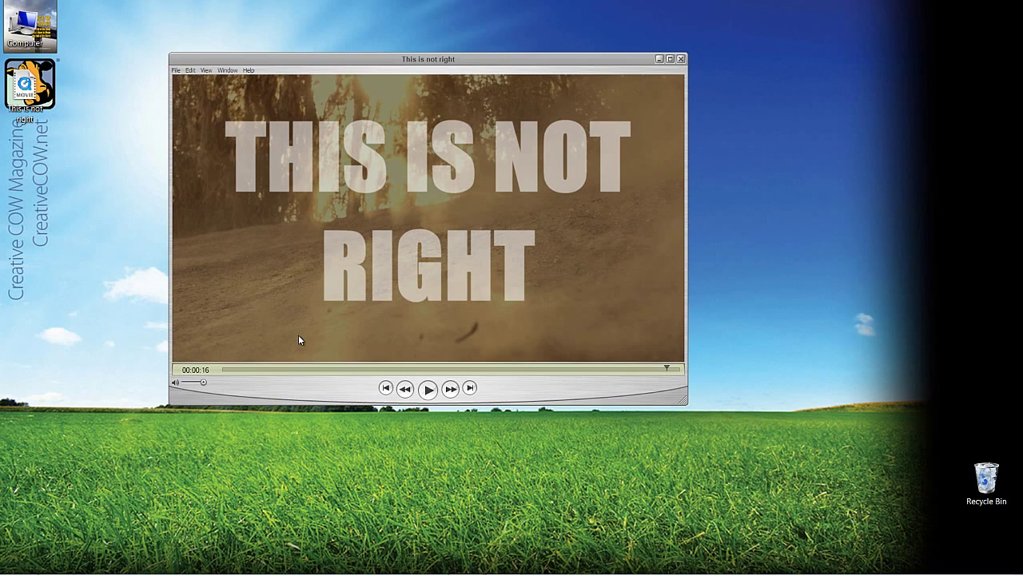
{"action": "left_click_drag", "start_coordinate": [540, 370], "coordinate": [658, 368]}
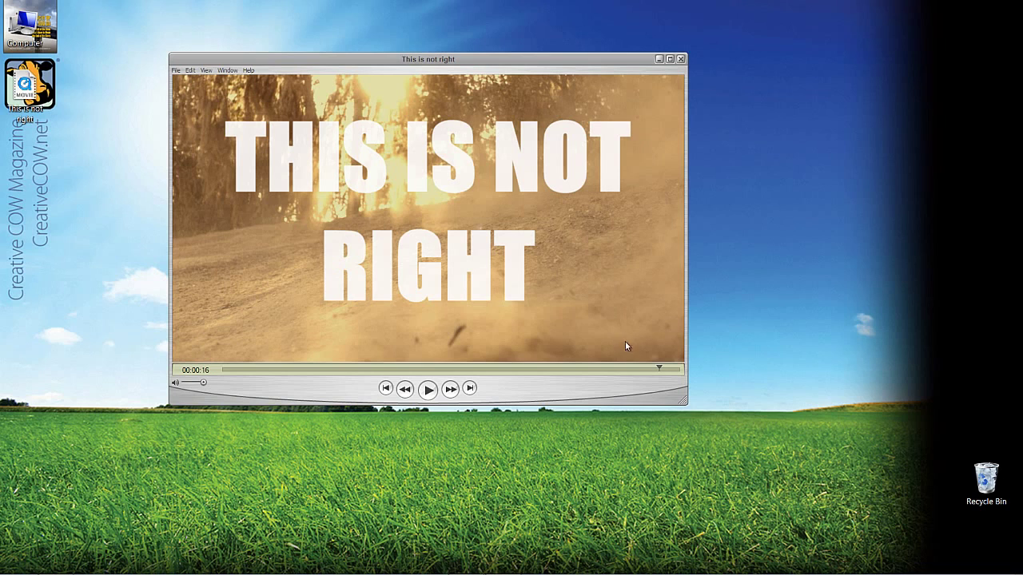
{"action": "left_click", "coordinate": [680, 59]}
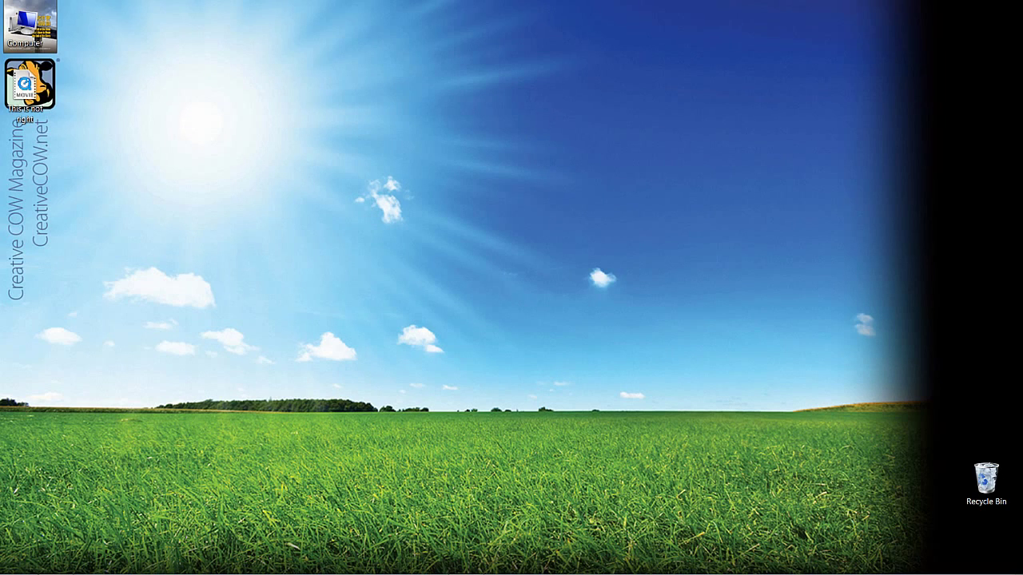
Step: Switch to Avid Symphony, open the Motocross bin and load clip 000952_VTXHD.mov into the source monitor
{"action": "key", "text": "alt+Tab"}
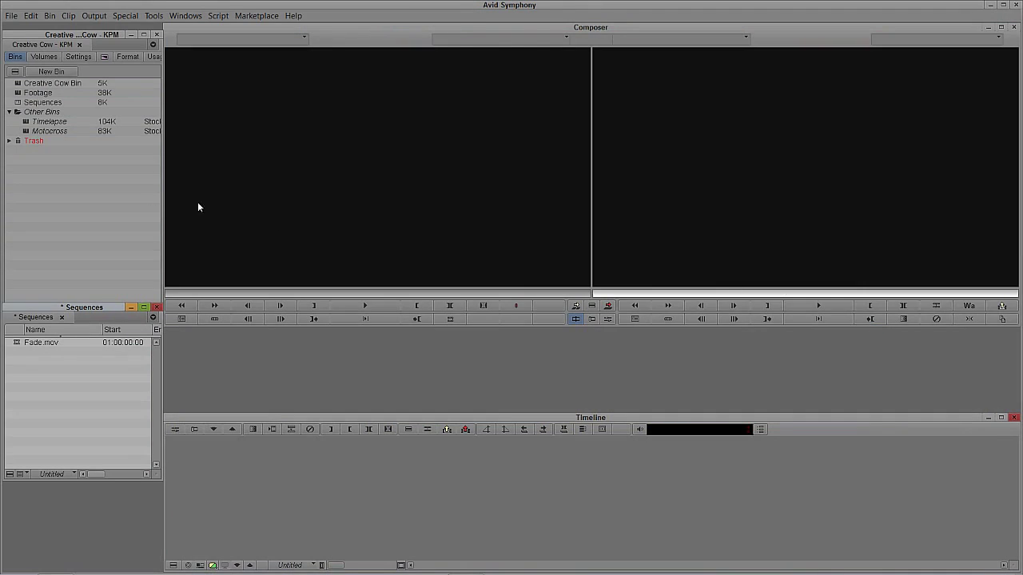
{"action": "left_click", "coordinate": [91, 190]}
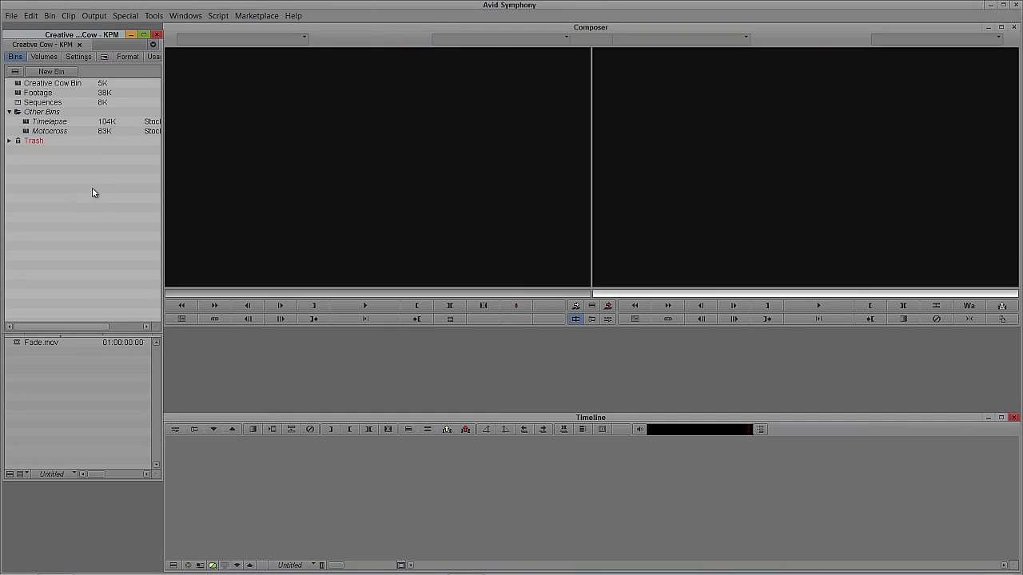
{"action": "double_click", "coordinate": [27, 131]}
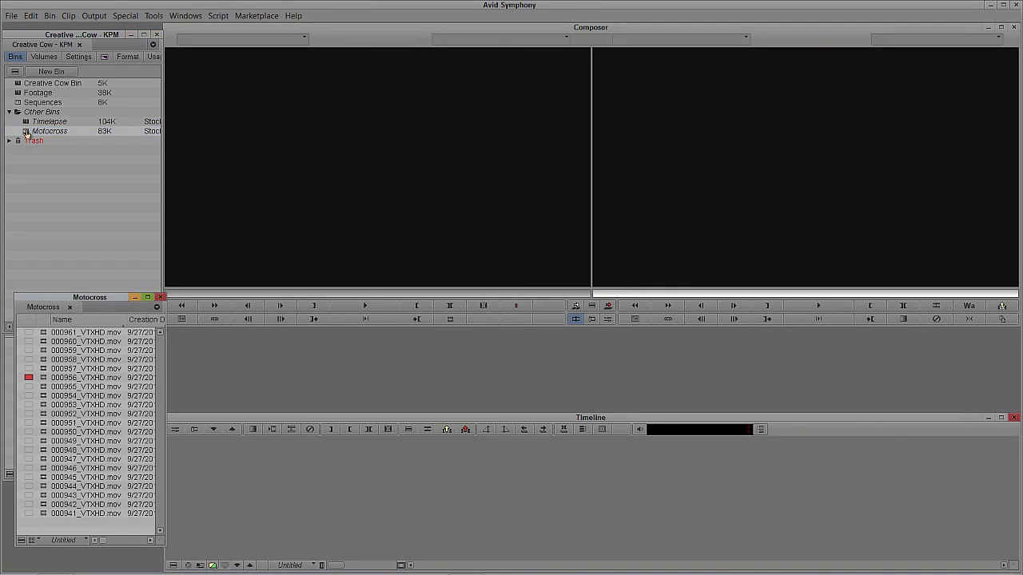
{"action": "double_click", "coordinate": [38, 361]}
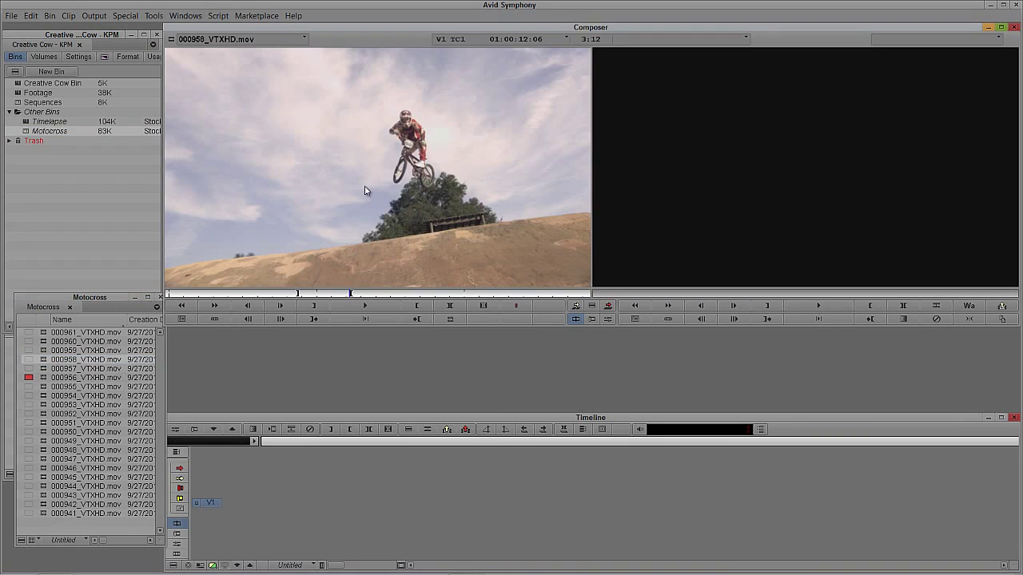
{"action": "double_click", "coordinate": [44, 414]}
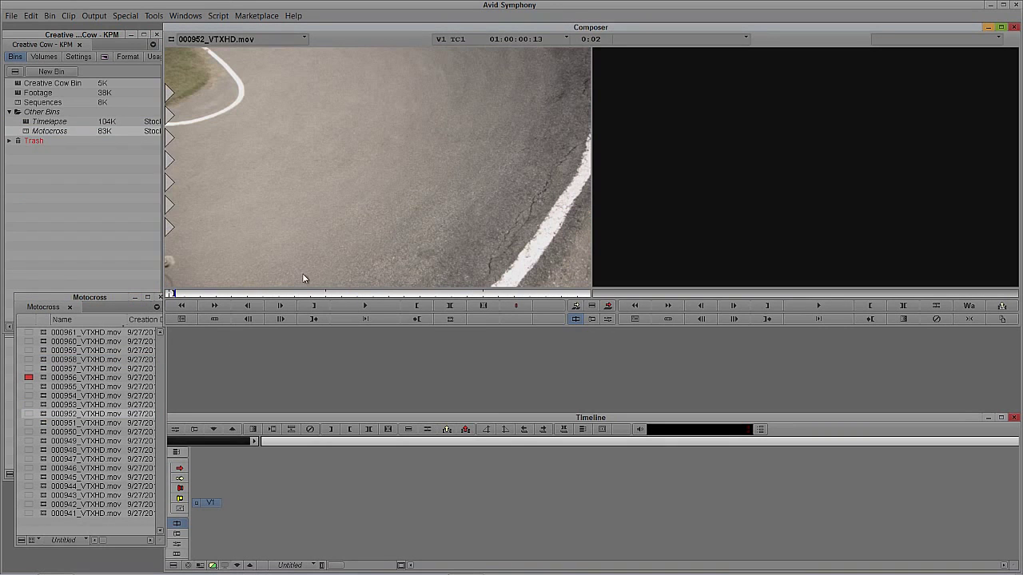
Step: Mark in and out points around the rider's pass in the source clip and splice it into a new sequence in the Sequences bin
{"action": "left_click", "coordinate": [284, 294]}
{"action": "left_click_drag", "start_coordinate": [285, 296], "coordinate": [195, 294]}
{"action": "key", "text": "i"}
{"action": "key", "text": "o"}
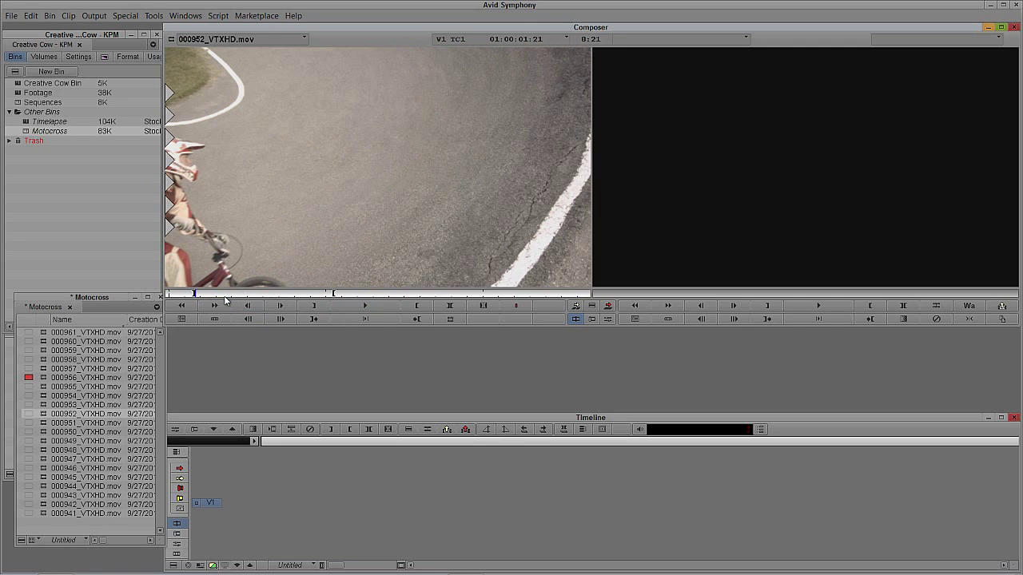
{"action": "left_click_drag", "start_coordinate": [225, 295], "coordinate": [275, 294]}
{"action": "key", "text": "v"}
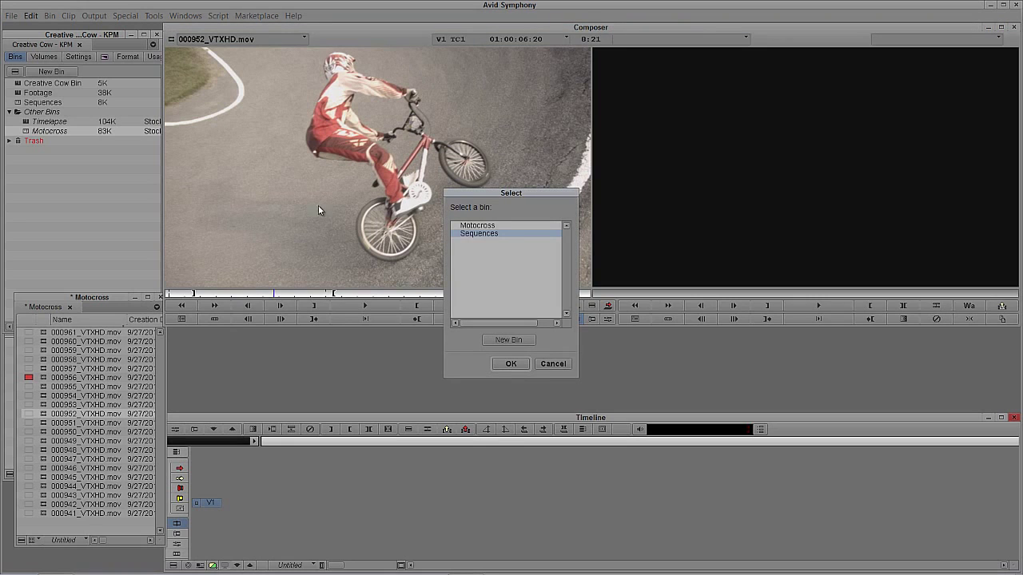
{"action": "left_click", "coordinate": [510, 364]}
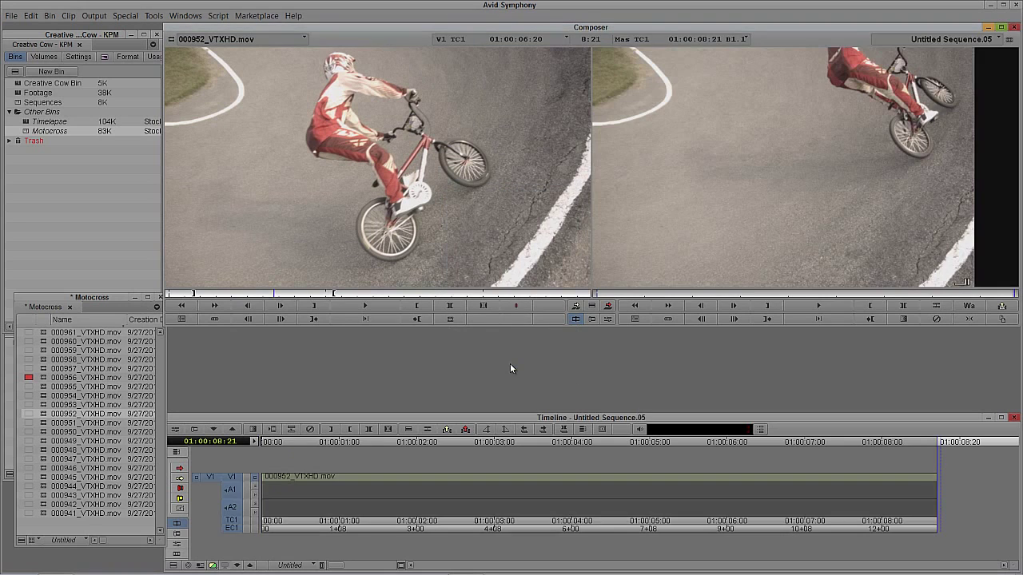
Step: Delete the empty audio tracks A1 and A2 from the sequence
{"action": "left_click", "coordinate": [314, 482]}
{"action": "left_click", "coordinate": [349, 482]}
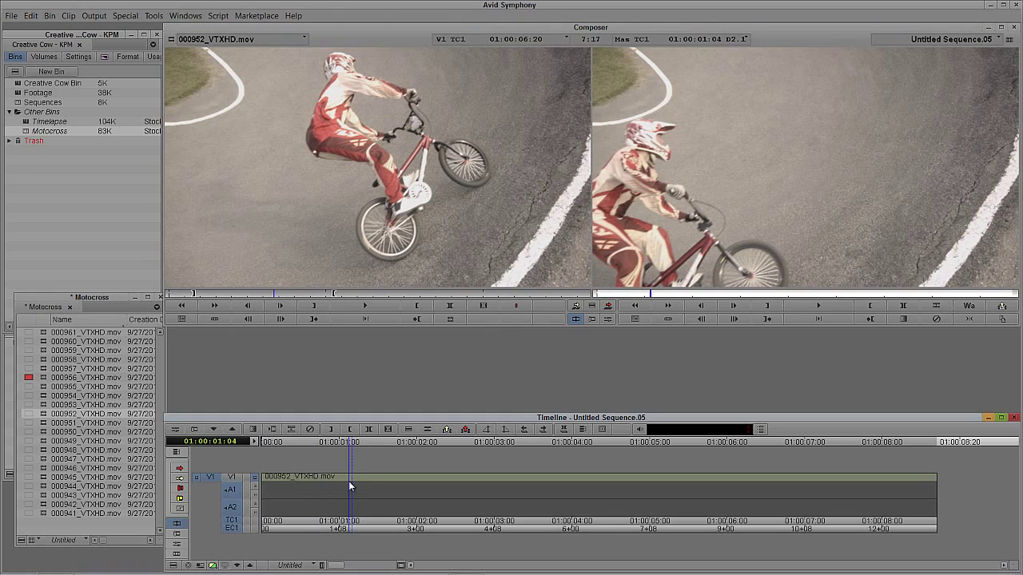
{"action": "key", "text": "Delete"}
{"action": "left_click", "coordinate": [504, 301]}
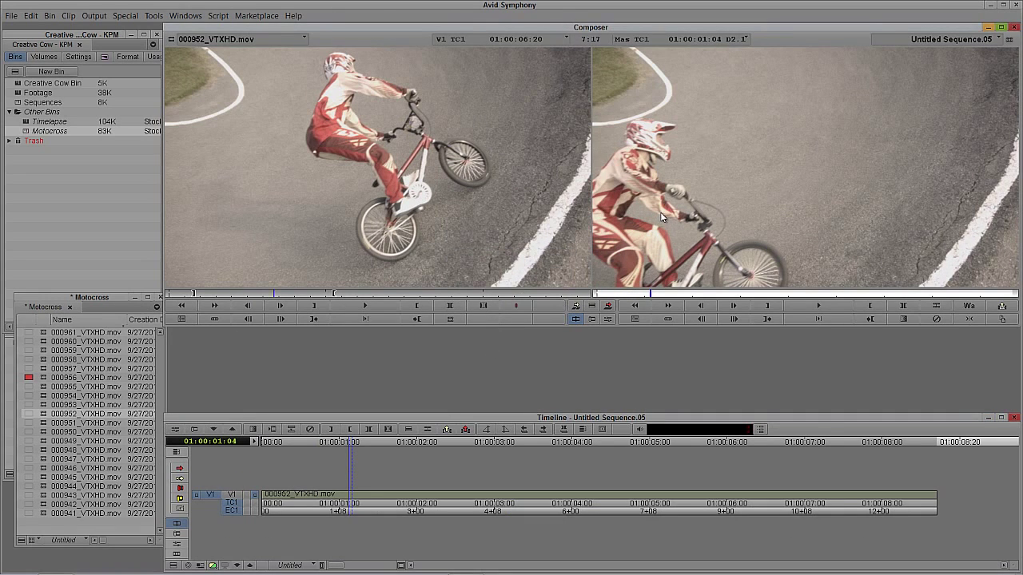
Step: Add a 10-frame Dissolve ending at the cut at the end of the V1 clip
{"action": "left_click_drag", "start_coordinate": [566, 521], "coordinate": [967, 490]}
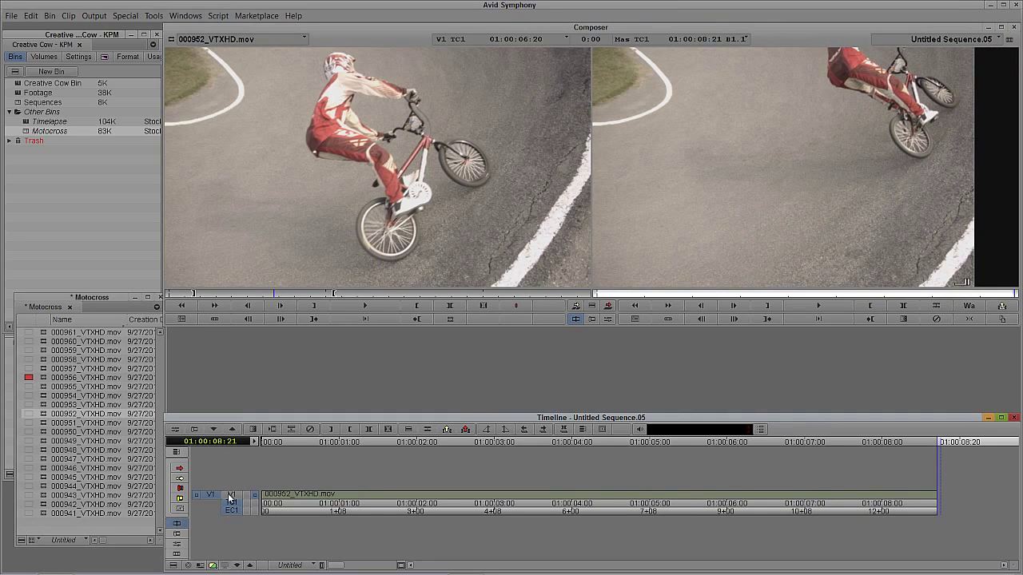
{"action": "left_click", "coordinate": [635, 319]}
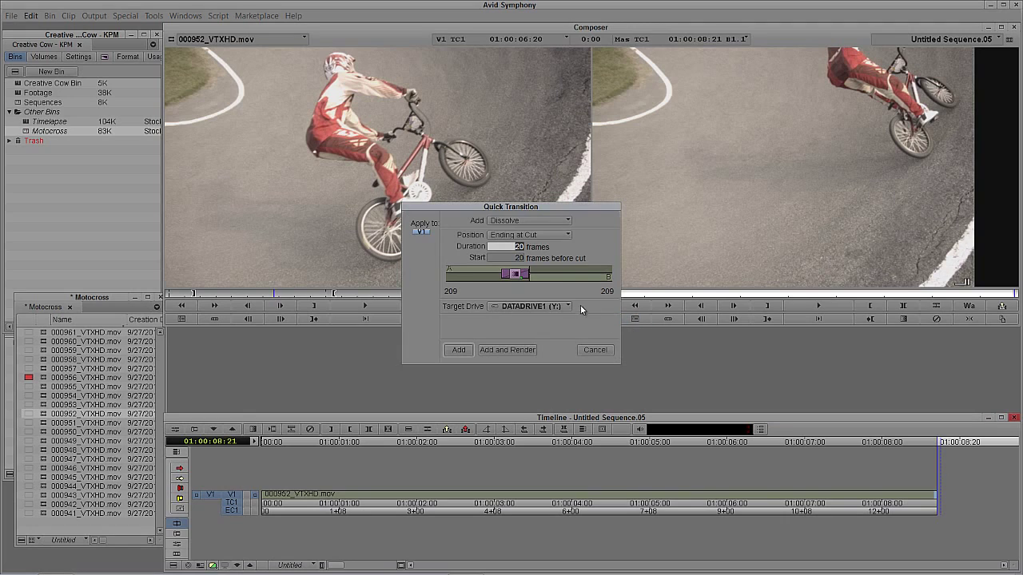
{"action": "type", "text": "10"}
{"action": "key", "text": "Tab"}
{"action": "left_click", "coordinate": [462, 350]}
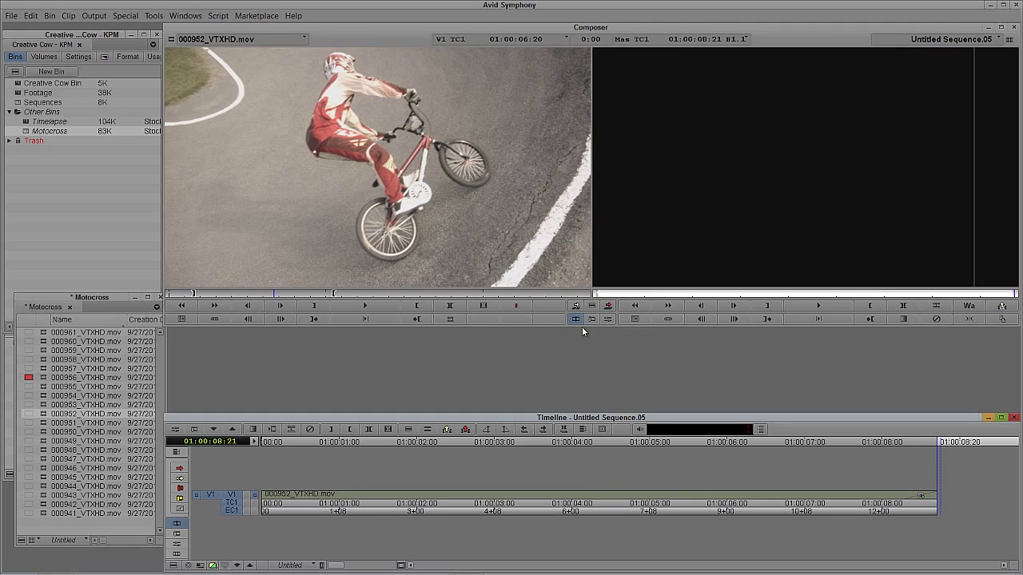
Step: Add a second video track, park the sequence at 01:00:02:05 and close the Motocross bin
{"action": "key", "text": "ctrl+y"}
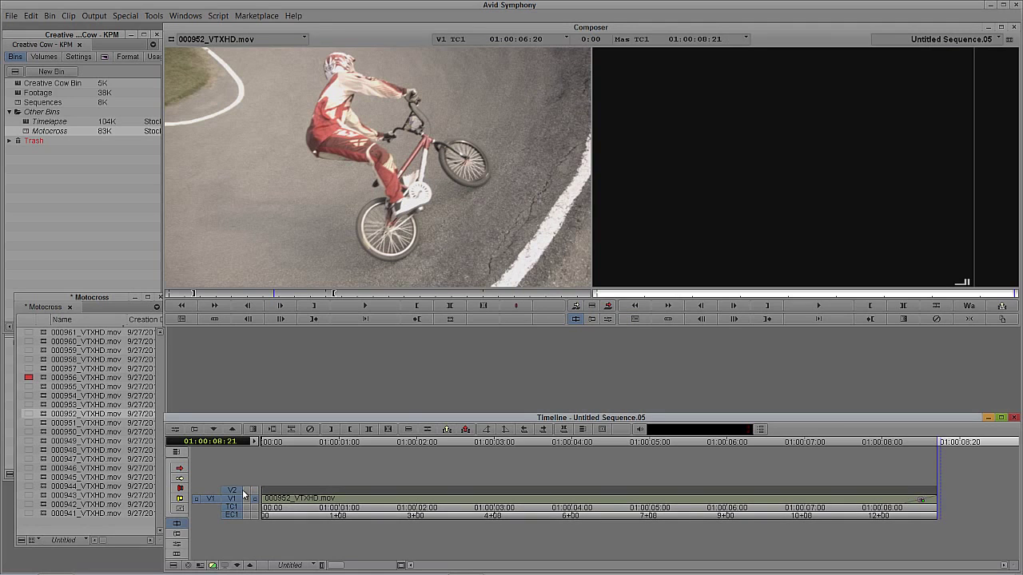
{"action": "left_click", "coordinate": [432, 504]}
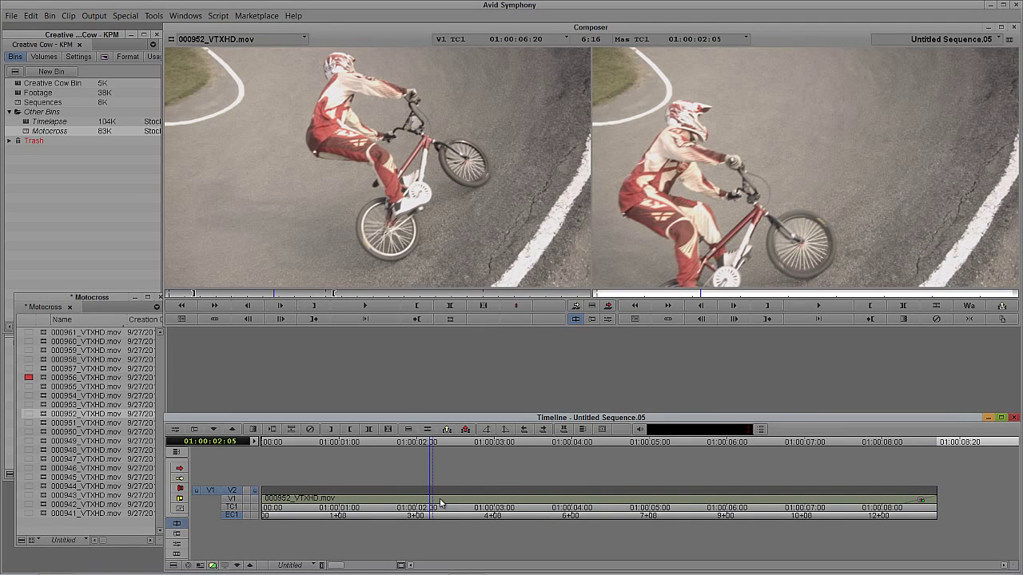
{"action": "left_click", "coordinate": [211, 253]}
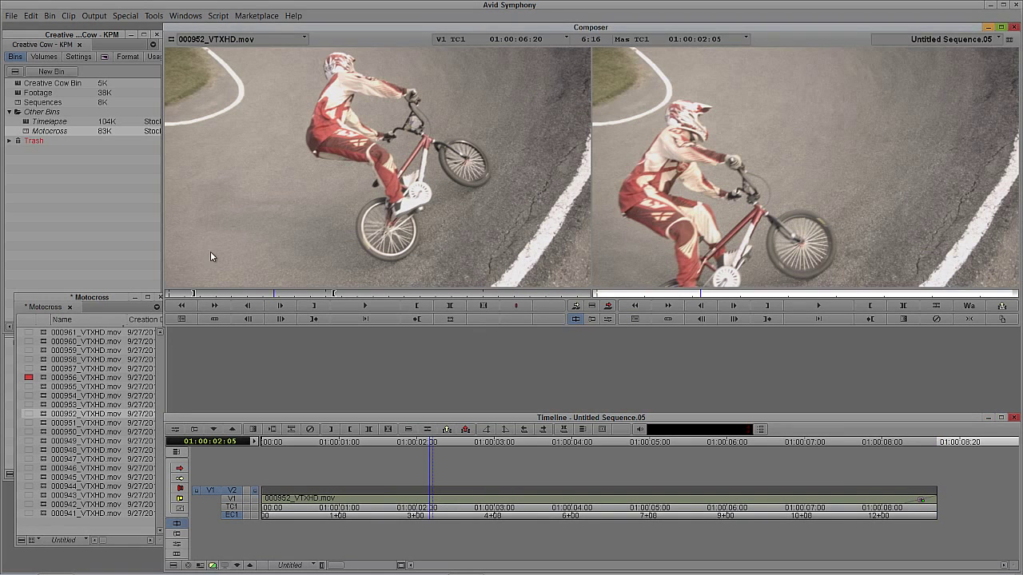
{"action": "left_click", "coordinate": [158, 297]}
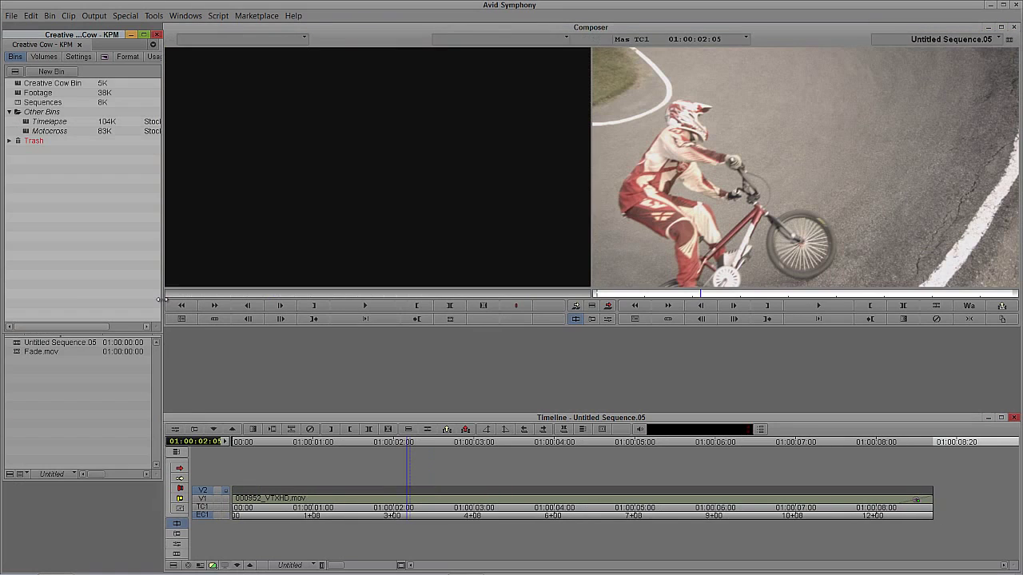
Step: Create a new title with the Title Tool and start a text object near the frame's left edge
{"action": "left_click", "coordinate": [125, 15]}
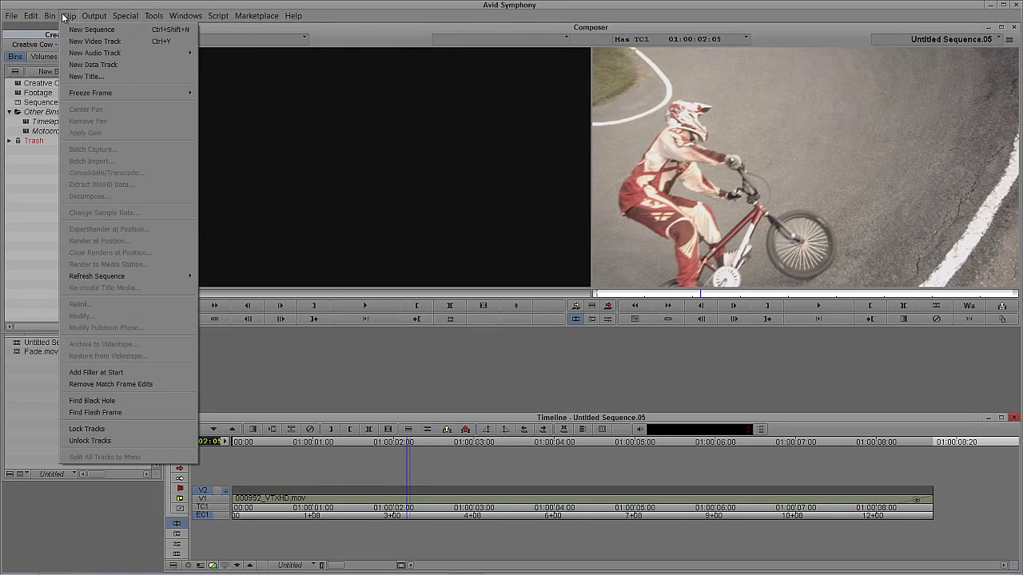
{"action": "left_click", "coordinate": [71, 74]}
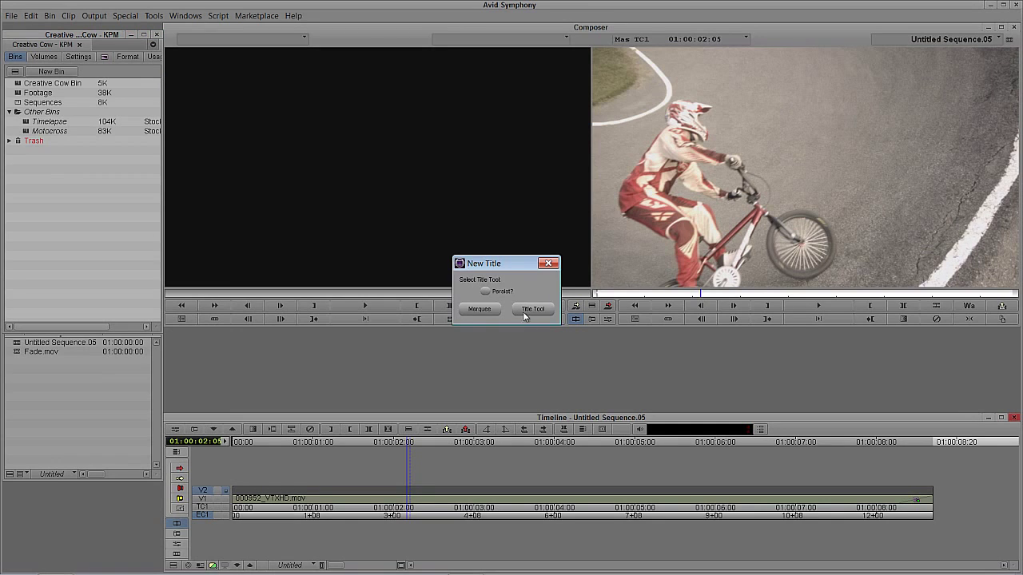
{"action": "left_click", "coordinate": [532, 309]}
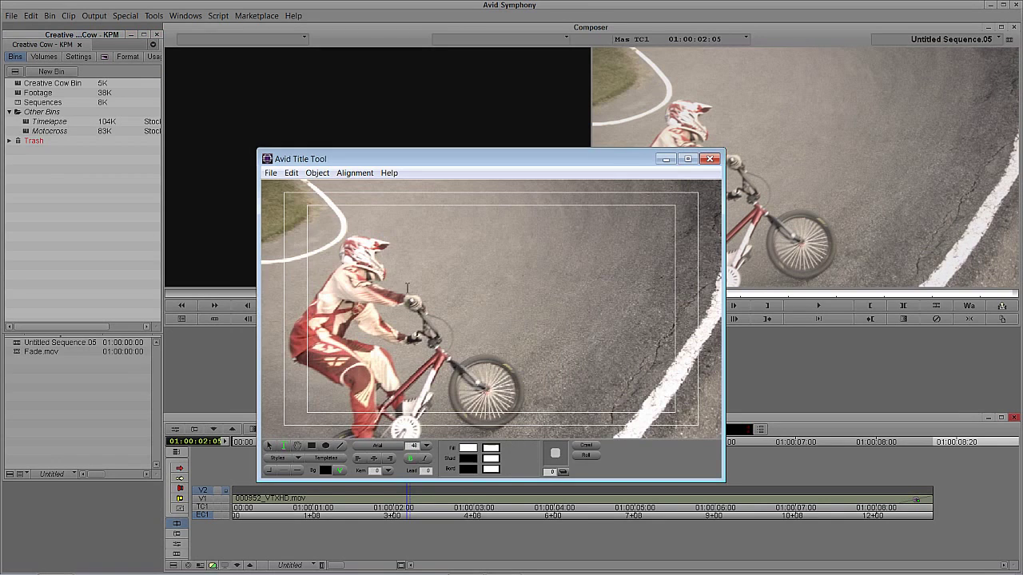
{"action": "left_click", "coordinate": [310, 268]}
{"action": "key", "text": "Caps_Lock"}
{"action": "type", "text": "the"}
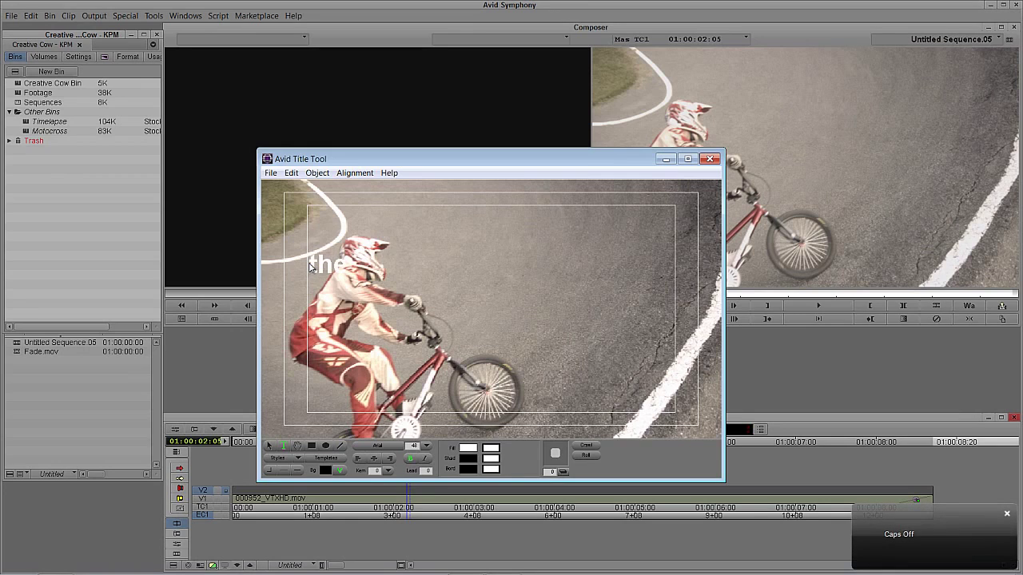
{"action": "key", "text": "BackSpace"}
{"action": "key", "text": "BackSpace"}
{"action": "key", "text": "BackSpace"}
{"action": "key", "text": "Caps_Lock"}
Step: Enter the title text "THE RIGHT" with "FADE OUT!" on a second line
{"action": "type", "text": "THE RIGHT"}
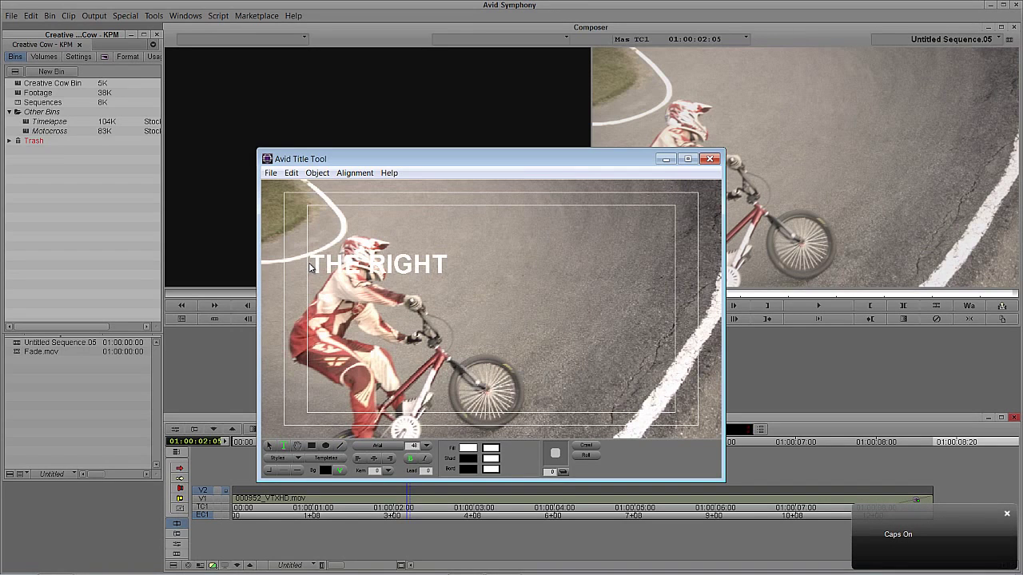
{"action": "key", "text": "Return"}
{"action": "type", "text": "FADE OUT"}
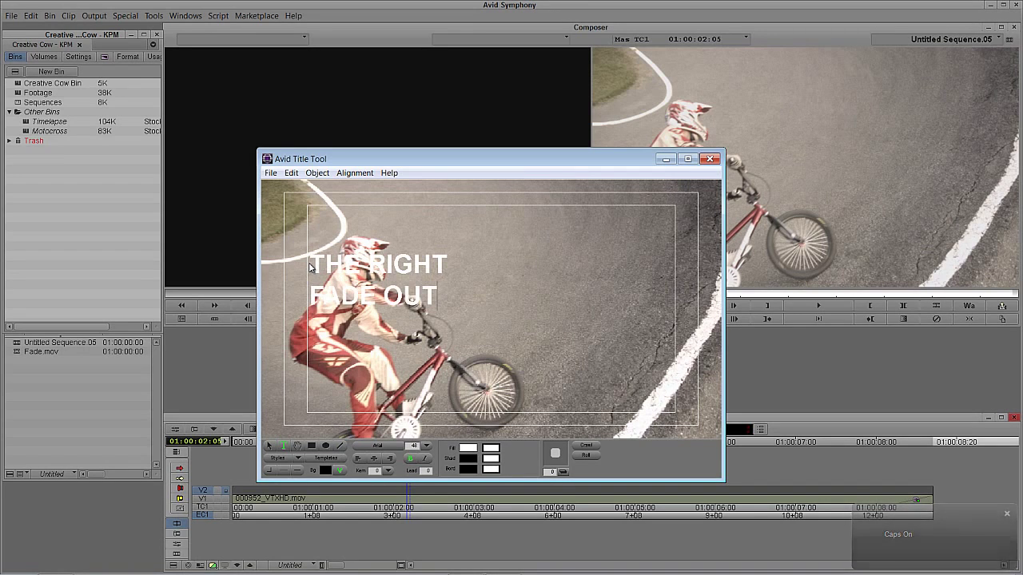
{"action": "type", "text": "!"}
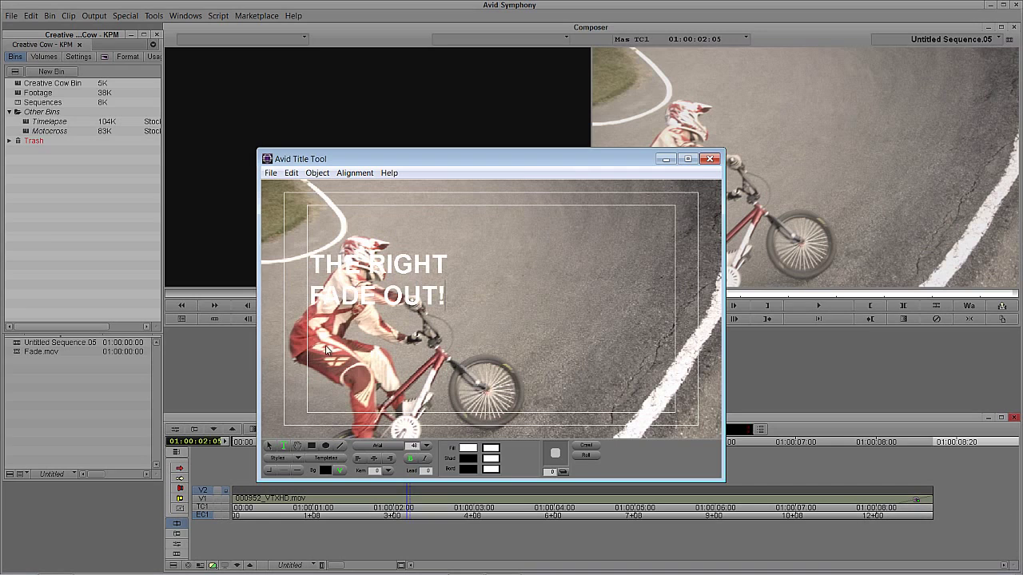
Step: Set the title text's font to Impact and its size to 120
{"action": "left_click", "coordinate": [269, 446]}
{"action": "left_click", "coordinate": [377, 446]}
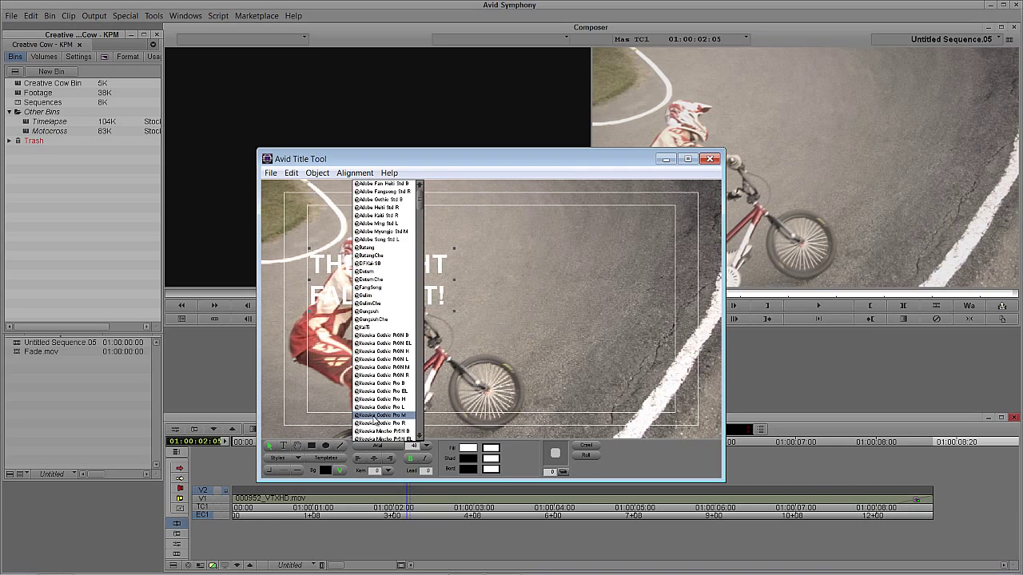
{"action": "scroll", "coordinate": [376, 421], "scroll_direction": "down", "scroll_amount": 5}
{"action": "left_click", "coordinate": [376, 421]}
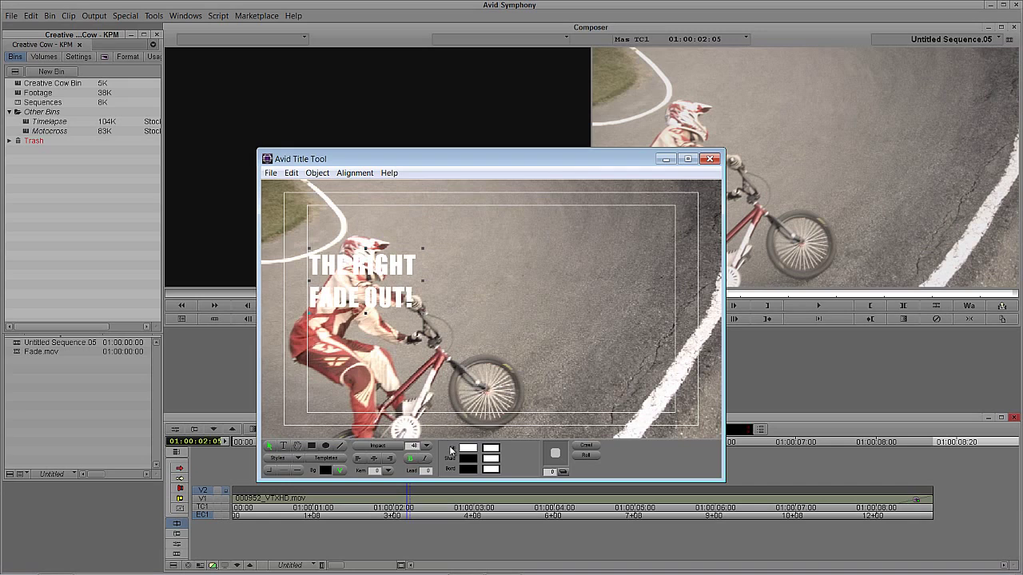
{"action": "left_click", "coordinate": [411, 445]}
{"action": "type", "text": "120"}
{"action": "key", "text": "Return"}
Step: Widen the text box until the title fits on two lines, and center the text in the frame
{"action": "left_click_drag", "start_coordinate": [368, 339], "coordinate": [341, 268]}
{"action": "left_click_drag", "start_coordinate": [353, 343], "coordinate": [357, 381]}
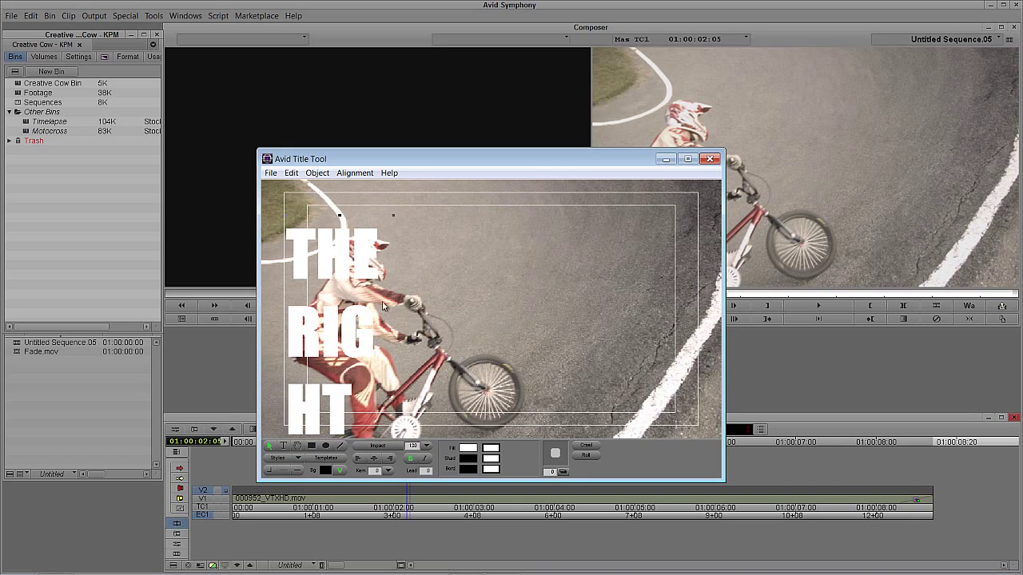
{"action": "left_click_drag", "start_coordinate": [392, 219], "coordinate": [710, 214]}
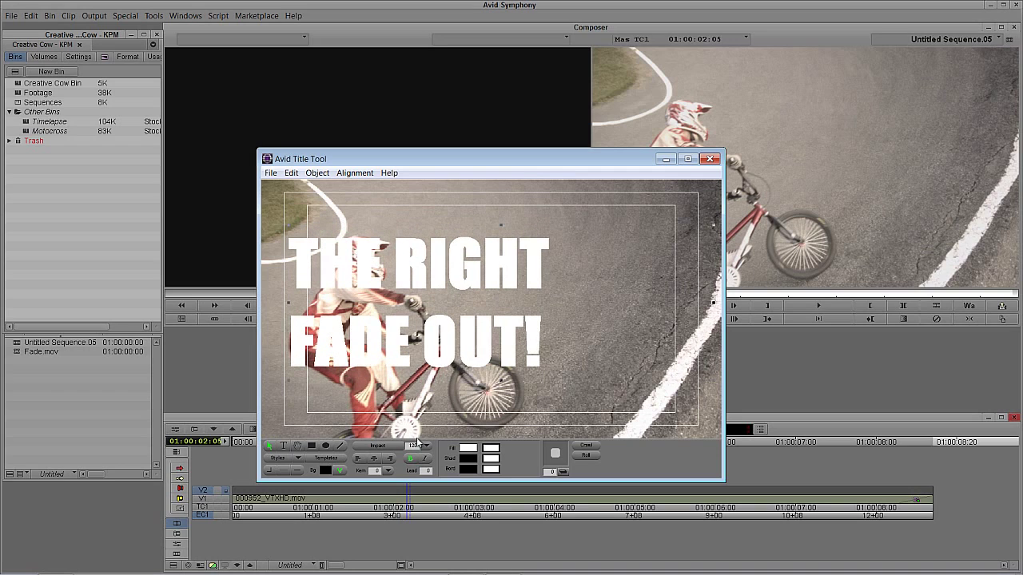
{"action": "left_click", "coordinate": [374, 460]}
{"action": "mouse_move", "coordinate": [508, 341]}
{"action": "left_mouse_down"}
{"action": "mouse_move", "coordinate": [486, 342]}
{"action": "mouse_move", "coordinate": [498, 342]}
{"action": "left_mouse_up"}
Step: Close the title and save it as "The Right Fade Out" in the Sequences bin
{"action": "left_click", "coordinate": [709, 159]}
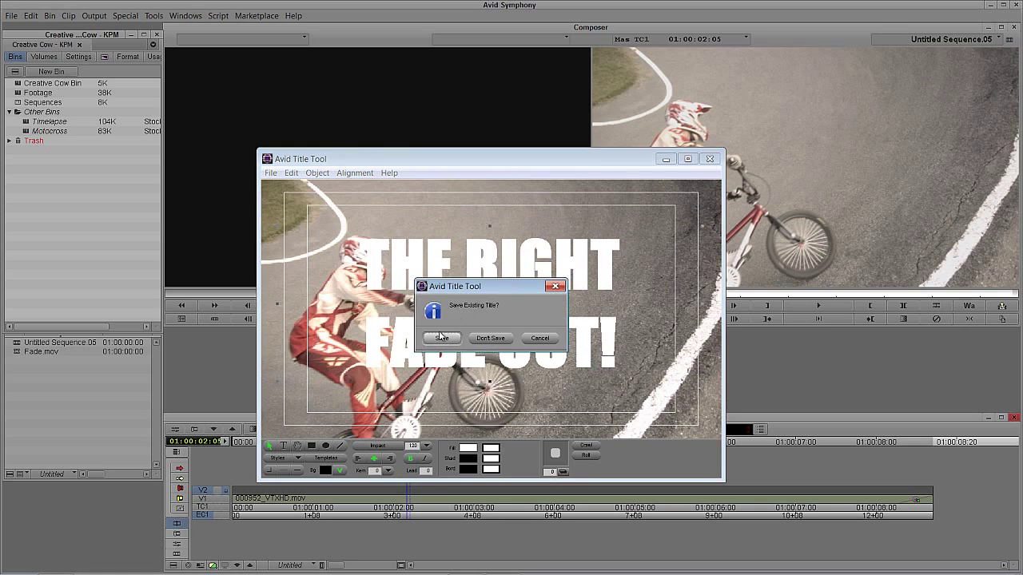
{"action": "left_click", "coordinate": [442, 337]}
{"action": "type", "text": "t"}
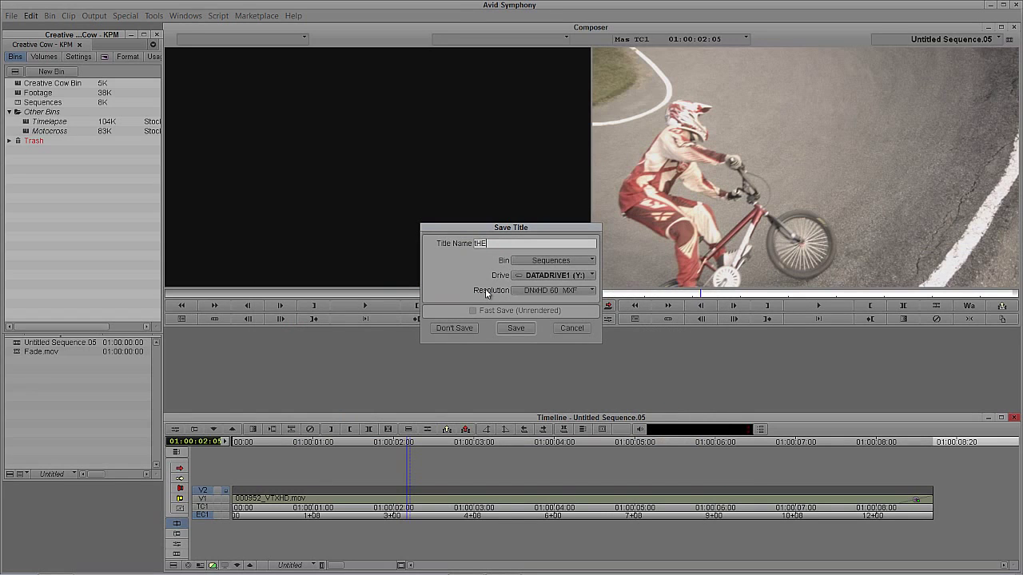
{"action": "key", "text": "Caps_Lock"}
{"action": "key", "text": "BackSpace"}
{"action": "type", "text": "The R"}
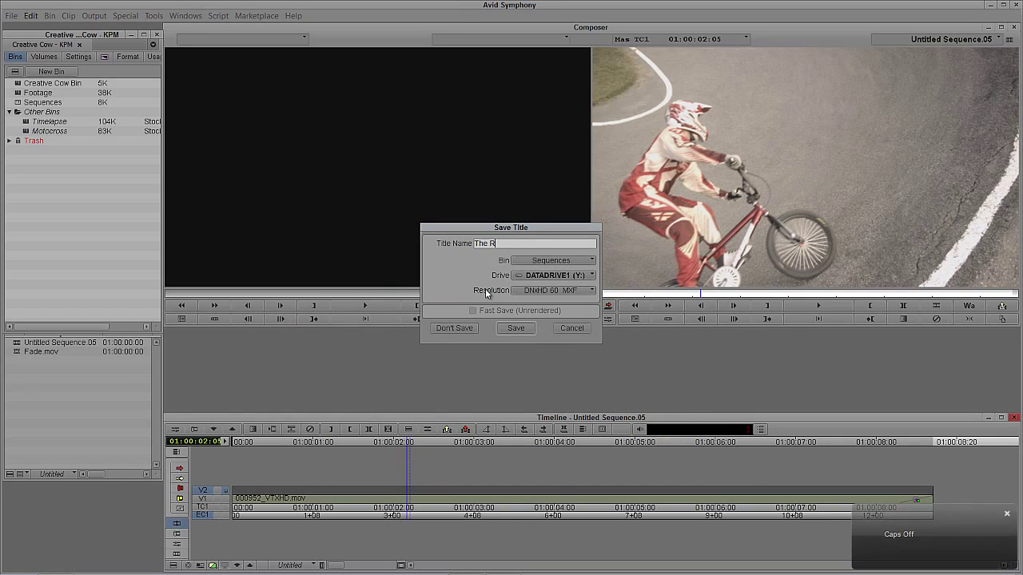
{"action": "type", "text": "ight Fade Out"}
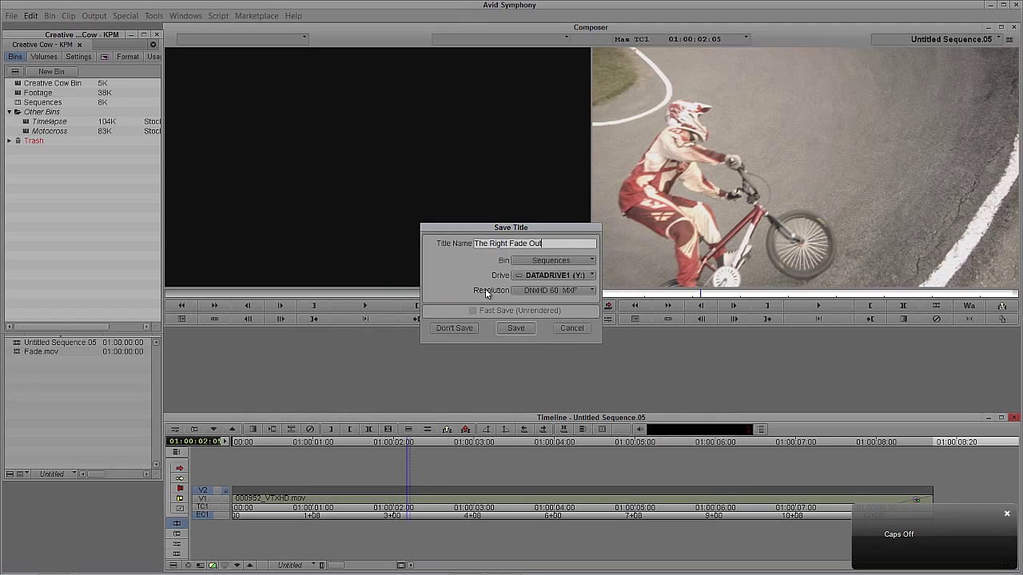
{"action": "key", "text": "Return"}
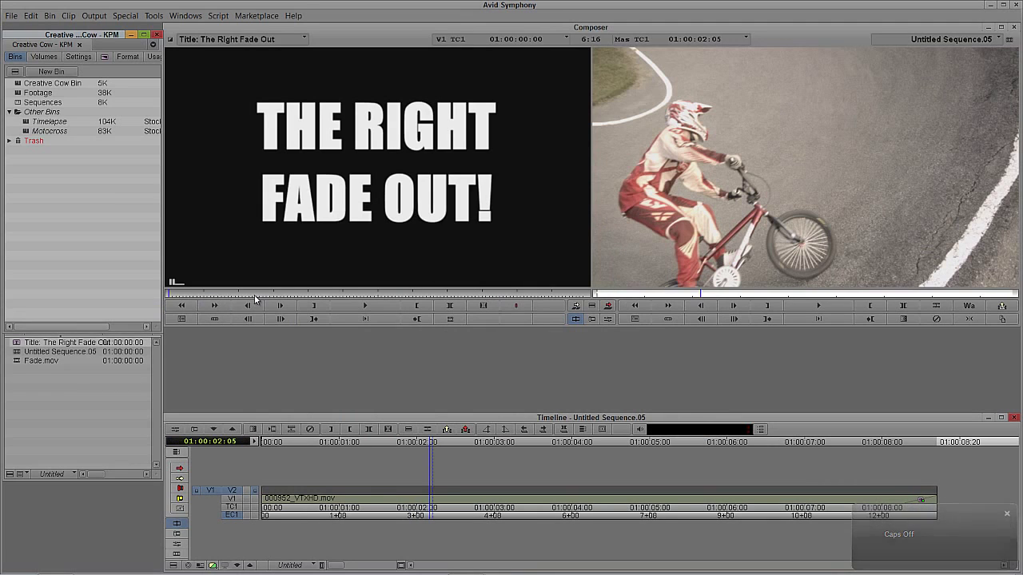
Step: Mark the full length of the motocross clip and overwrite the title onto V2 above it
{"action": "left_click", "coordinate": [642, 181]}
{"action": "left_click_drag", "start_coordinate": [431, 478], "coordinate": [308, 508]}
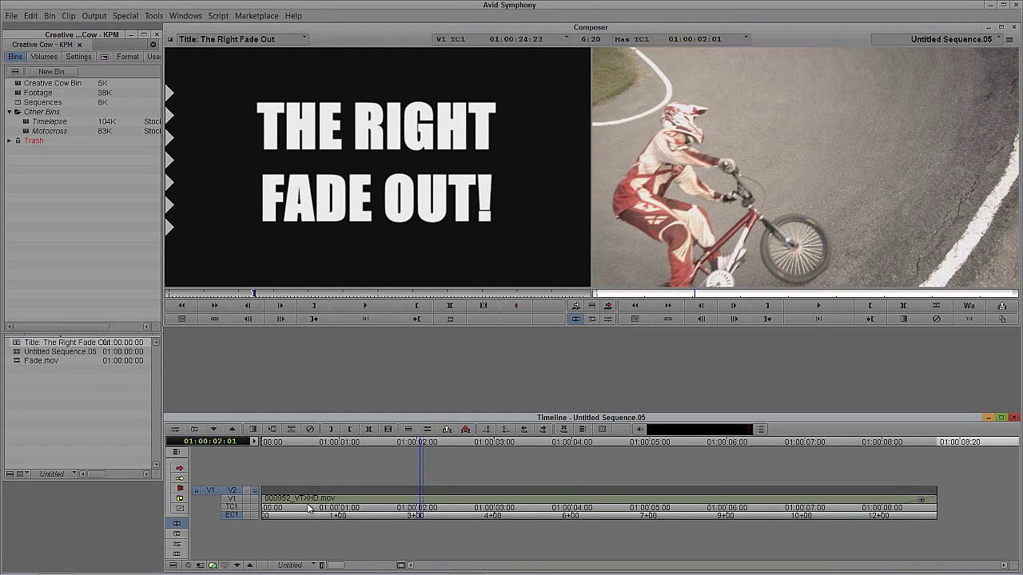
{"action": "key", "text": "t"}
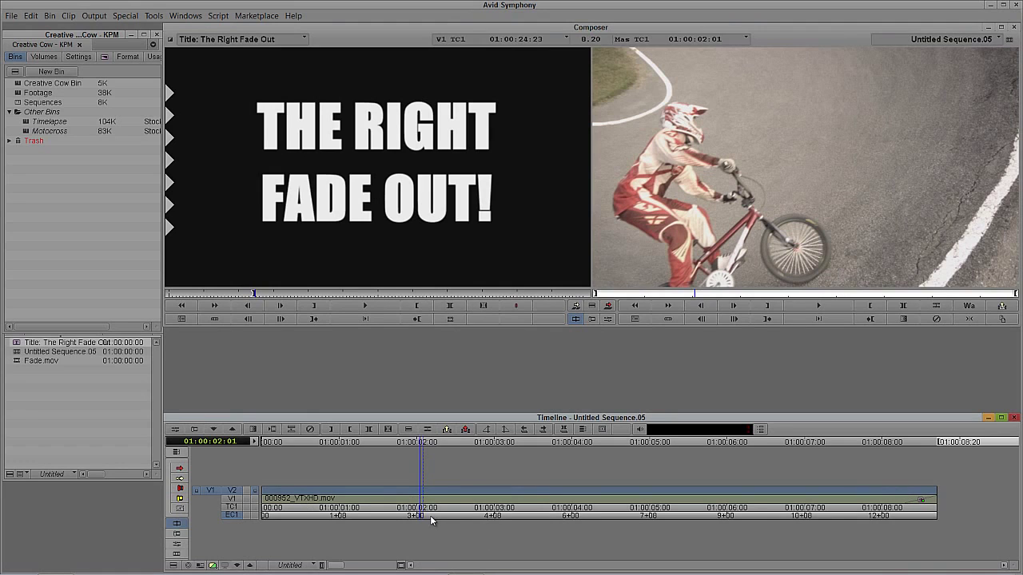
{"action": "key", "text": "b"}
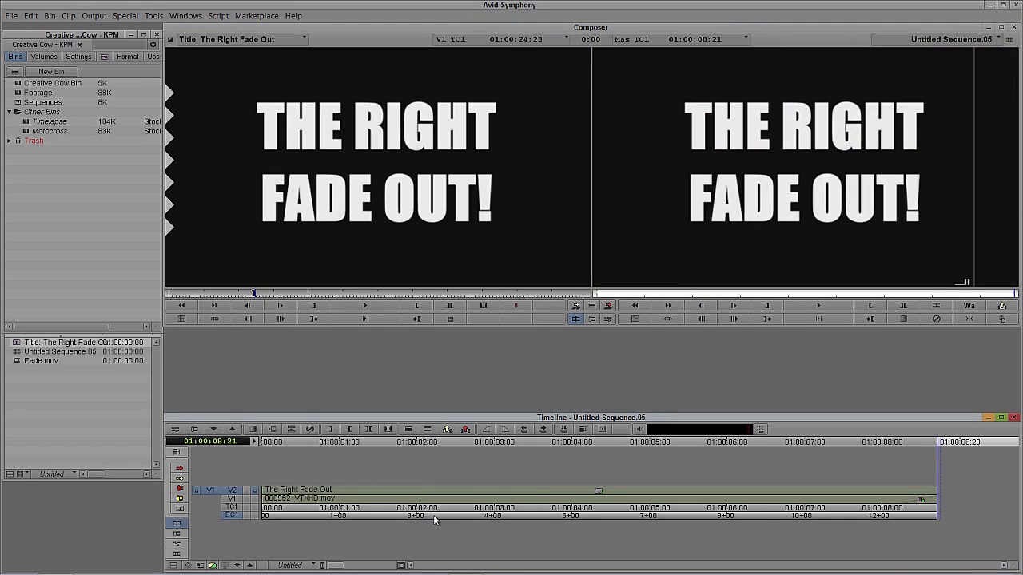
Step: Try a 10-frame dissolve ending at the cut at the end of the V2 title, check the fade, and undo it
{"action": "left_click_drag", "start_coordinate": [474, 502], "coordinate": [525, 500]}
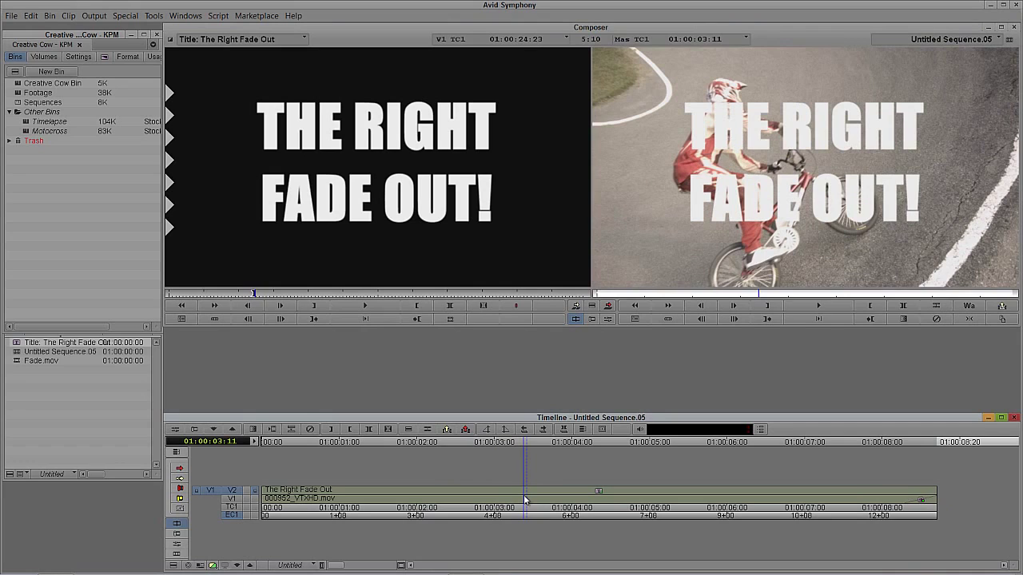
{"action": "left_click_drag", "start_coordinate": [525, 500], "coordinate": [965, 498]}
{"action": "key", "text": "backslash"}
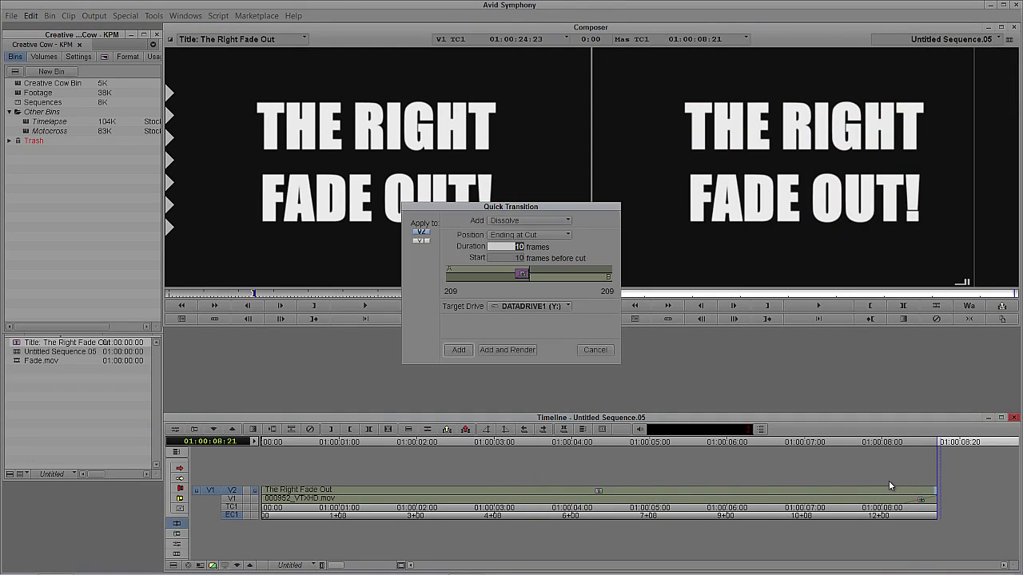
{"action": "left_click", "coordinate": [459, 350]}
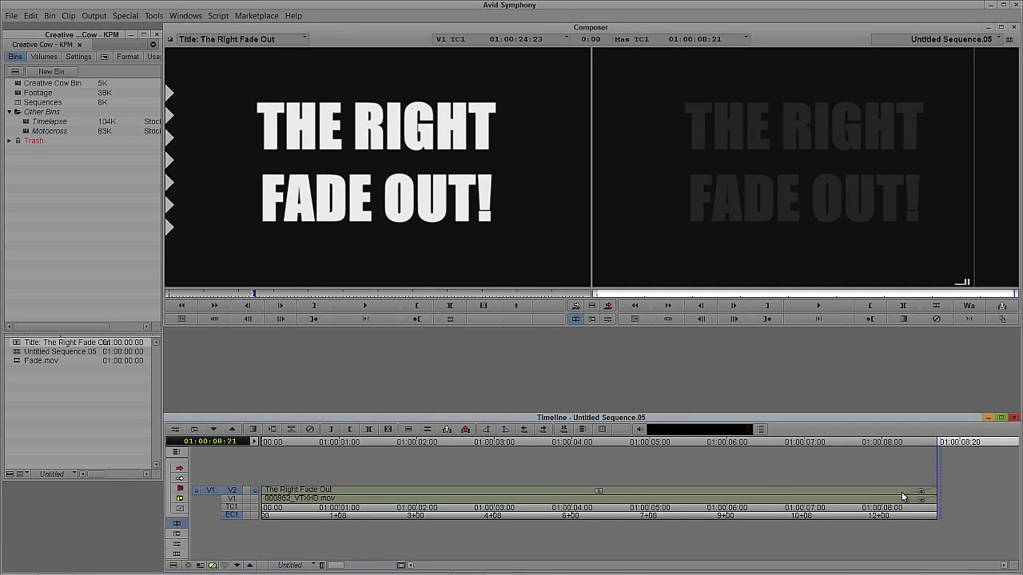
{"action": "left_click_drag", "start_coordinate": [912, 498], "coordinate": [927, 499]}
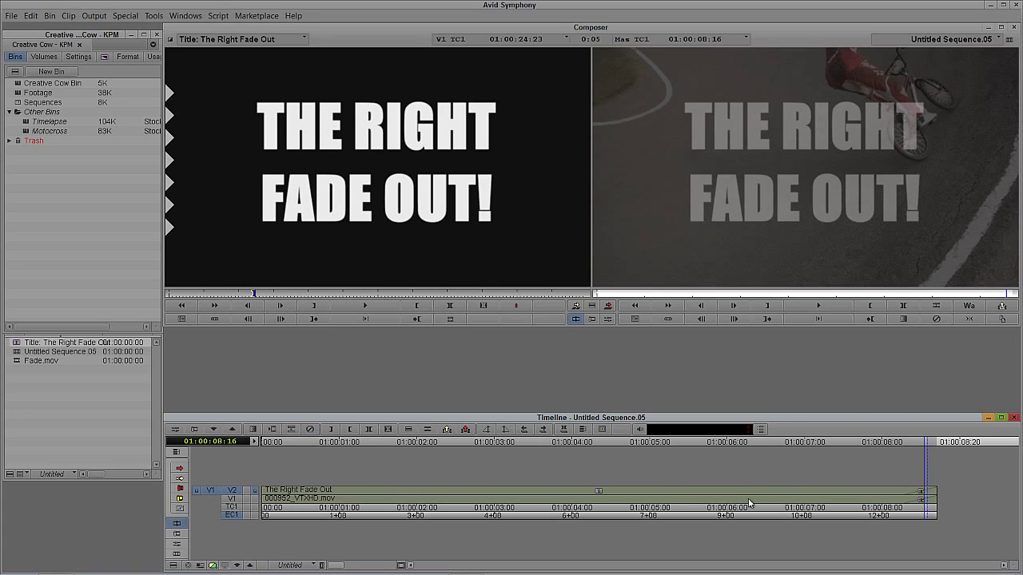
{"action": "key", "text": "ctrl+z"}
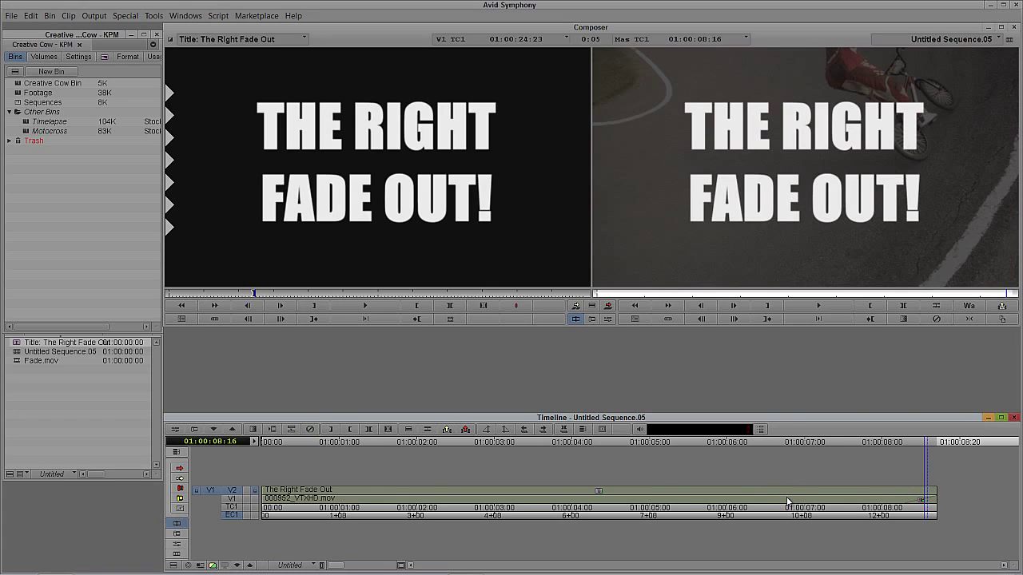
Step: Apply a Fade Effect to the V2 title with a fade down of 10 frames
{"action": "left_click_drag", "start_coordinate": [823, 500], "coordinate": [843, 499]}
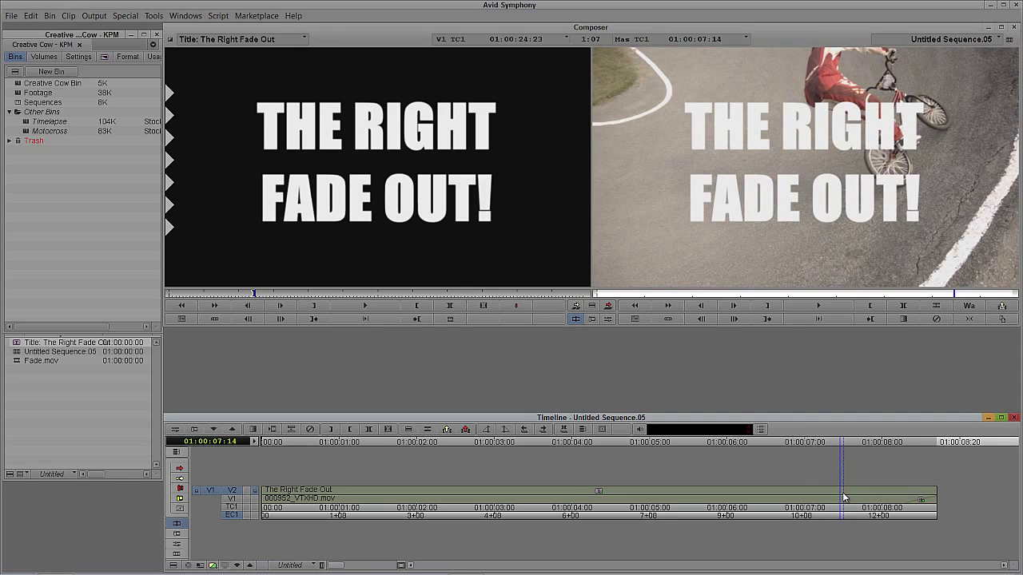
{"action": "key", "text": "f"}
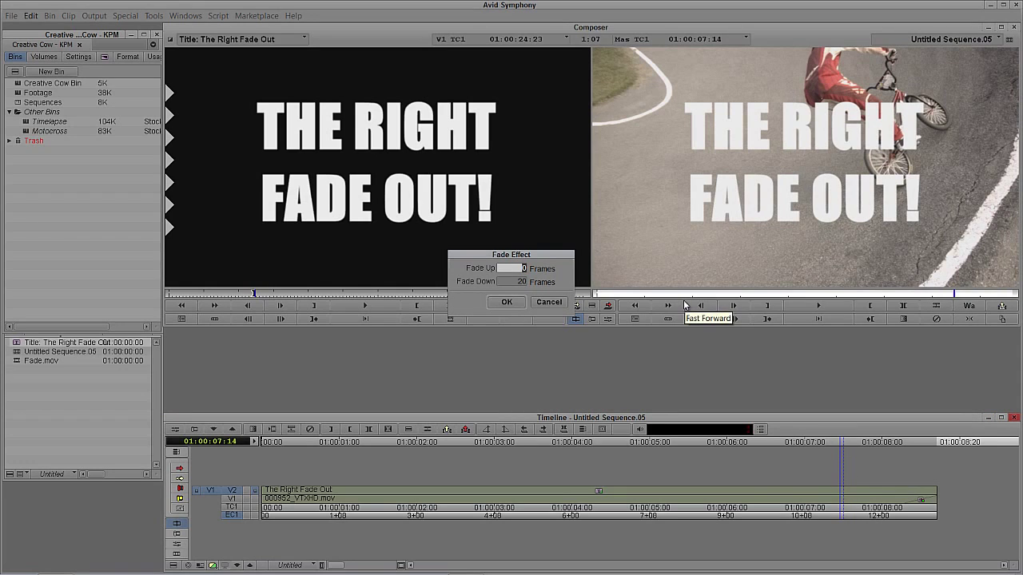
{"action": "left_click", "coordinate": [517, 283]}
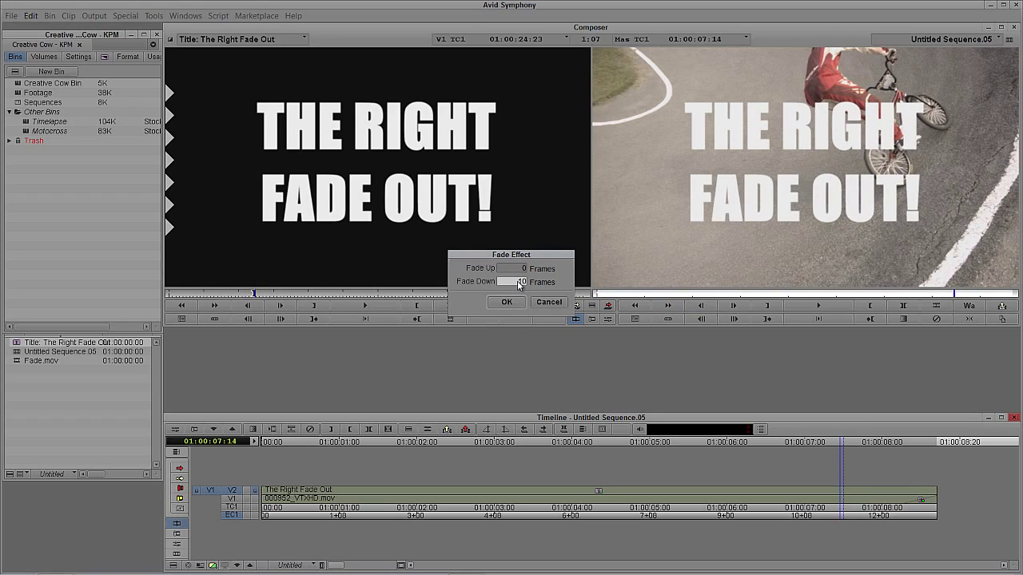
{"action": "left_click", "coordinate": [516, 303]}
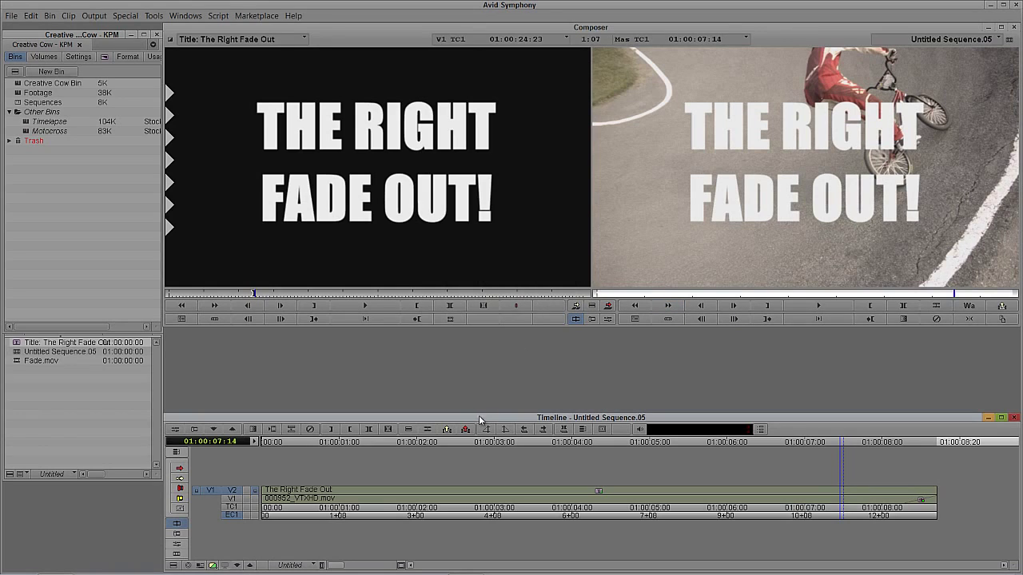
{"action": "left_click", "coordinate": [731, 236]}
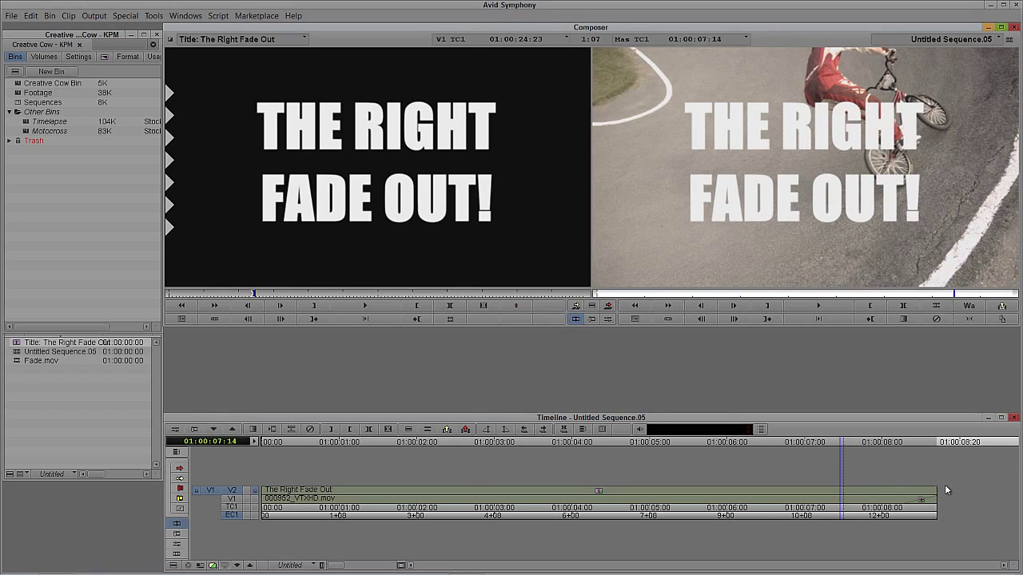
Step: Examine the title's fade-out keyframes in the Effect Editor and scrub through the end of the sequence
{"action": "left_click", "coordinate": [794, 502]}
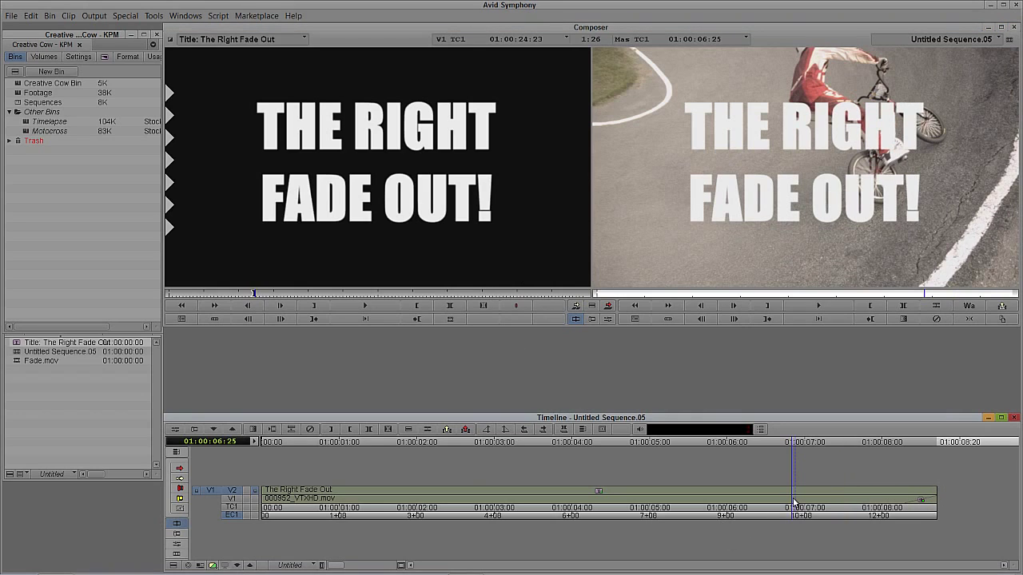
{"action": "left_click", "coordinate": [171, 431]}
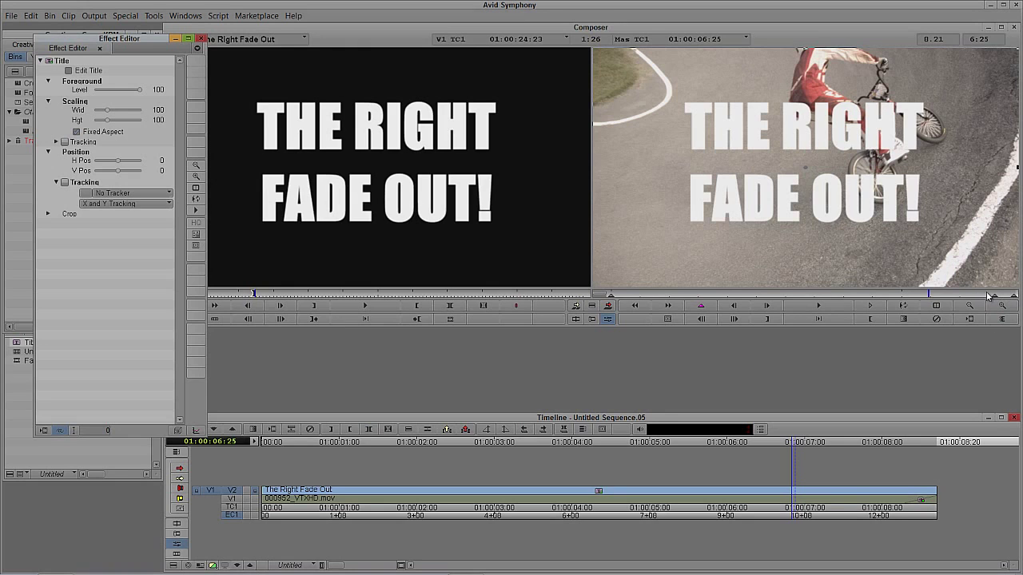
{"action": "left_click_drag", "start_coordinate": [996, 297], "coordinate": [1010, 298]}
{"action": "left_click", "coordinate": [968, 319]}
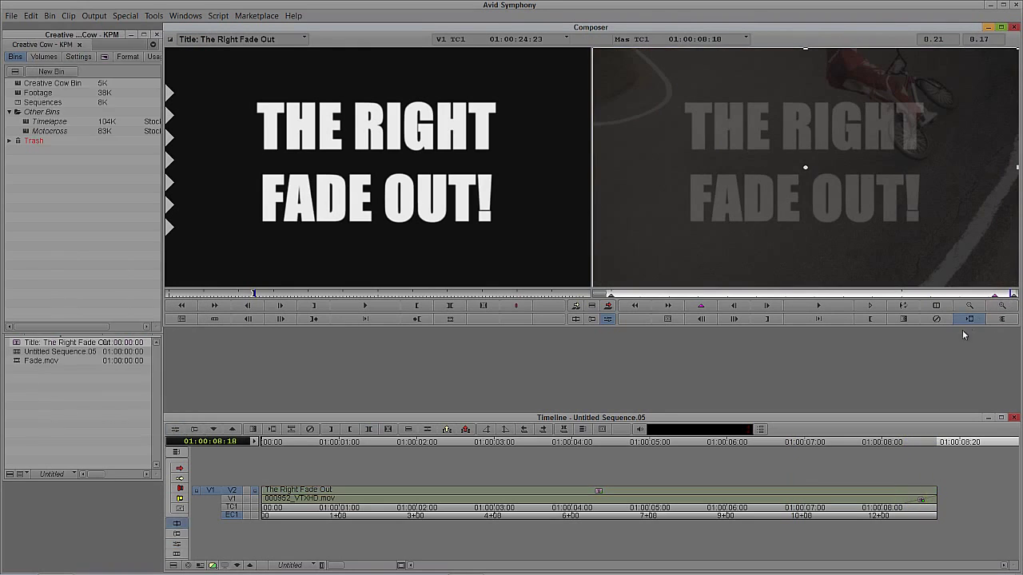
{"action": "left_click_drag", "start_coordinate": [906, 501], "coordinate": [932, 488]}
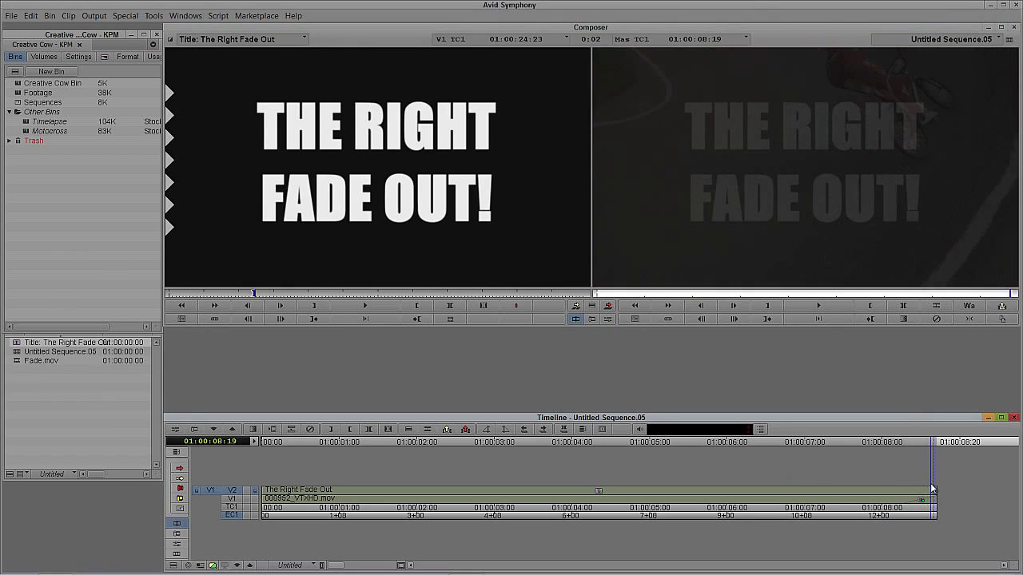
Step: Magnify the title in effect mode and step frame by frame through the fade-out to examine how it blends with the footage
{"action": "key", "text": "apostrophe"}
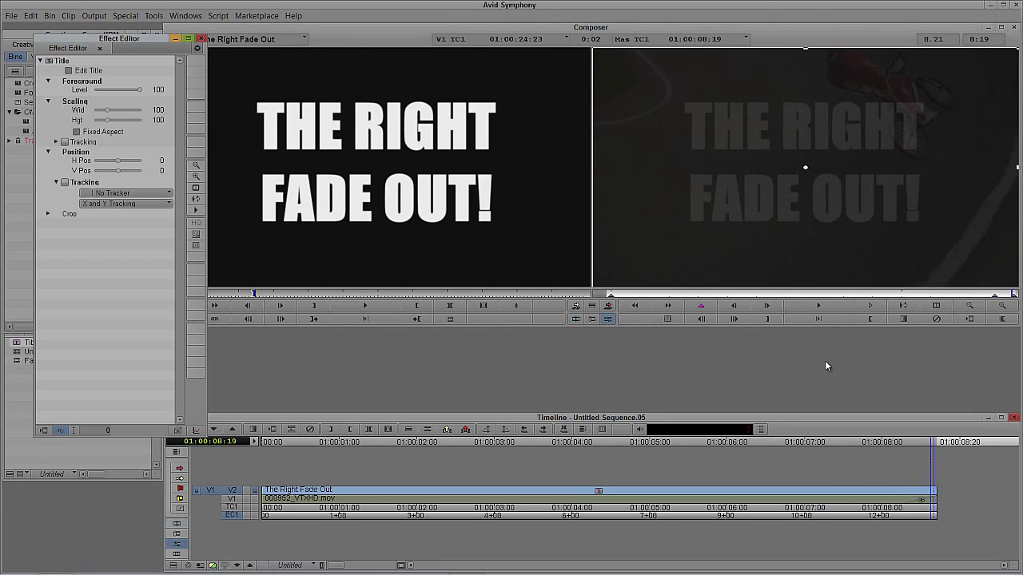
{"action": "left_click", "coordinate": [197, 177]}
{"action": "left_click", "coordinate": [198, 177]}
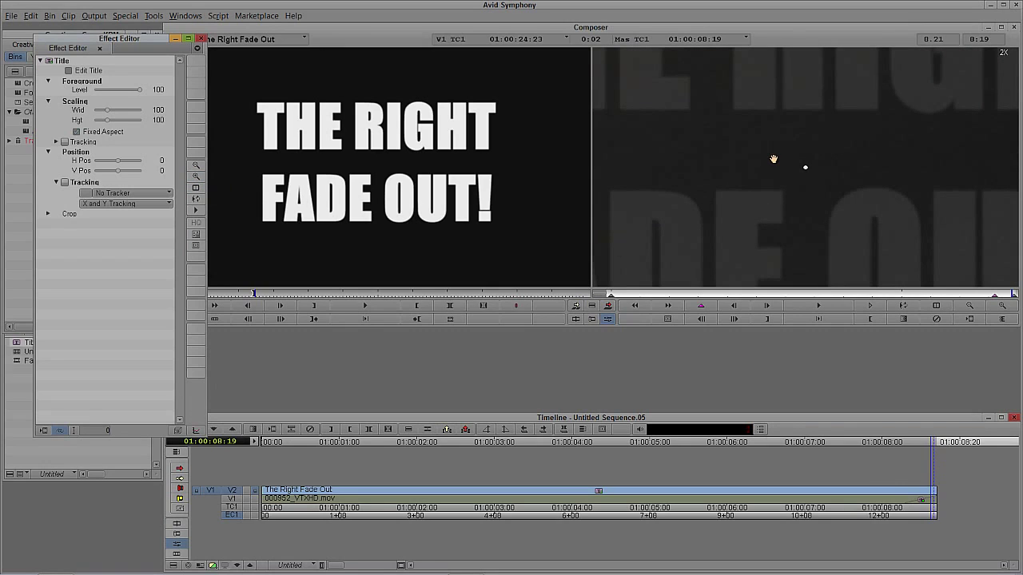
{"action": "left_click_drag", "start_coordinate": [774, 159], "coordinate": [950, 239]}
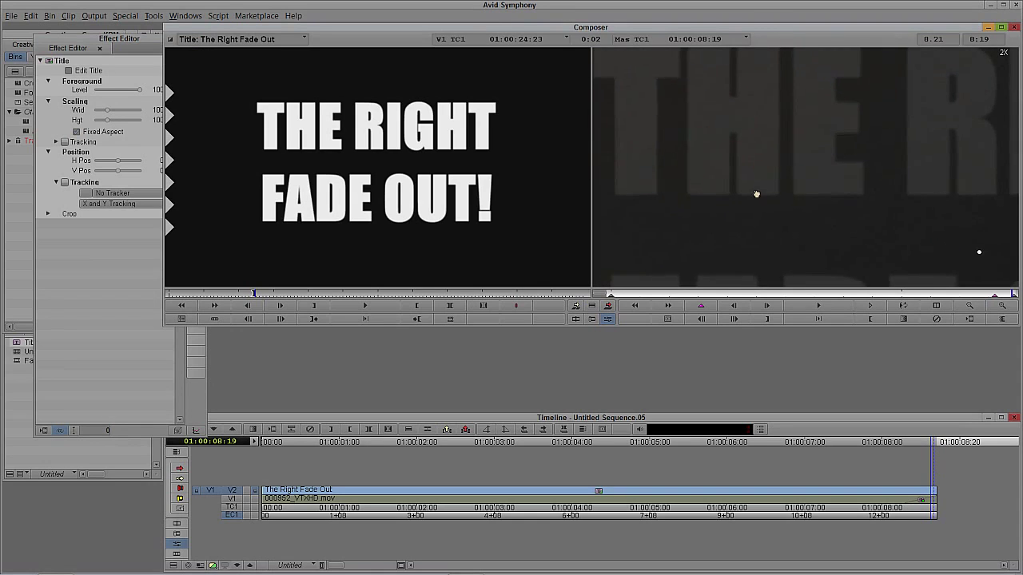
{"action": "left_click_drag", "start_coordinate": [758, 195], "coordinate": [950, 212]}
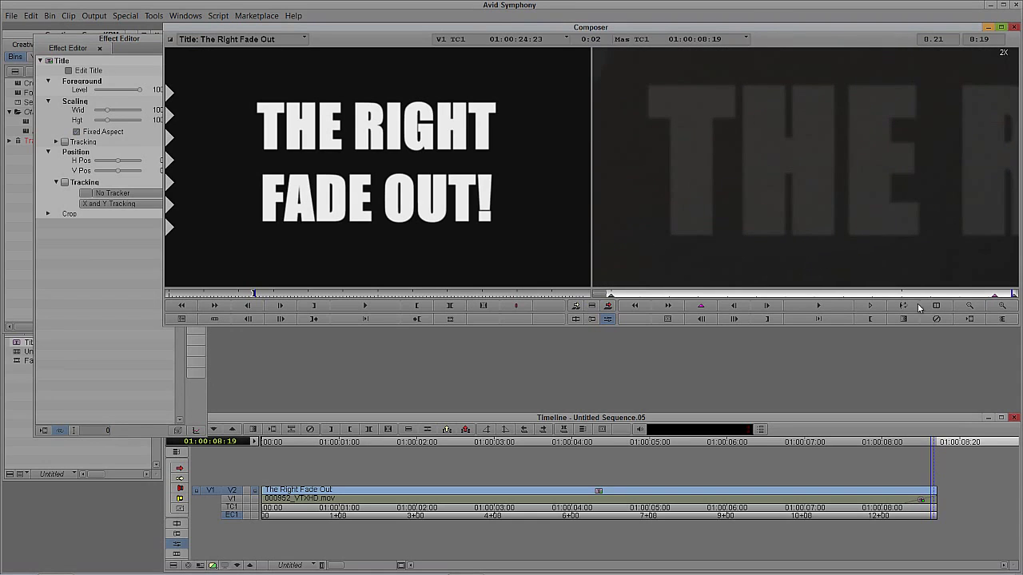
{"action": "key", "text": "Left"}
{"action": "key", "text": "Left"}
{"action": "key", "text": "Left"}
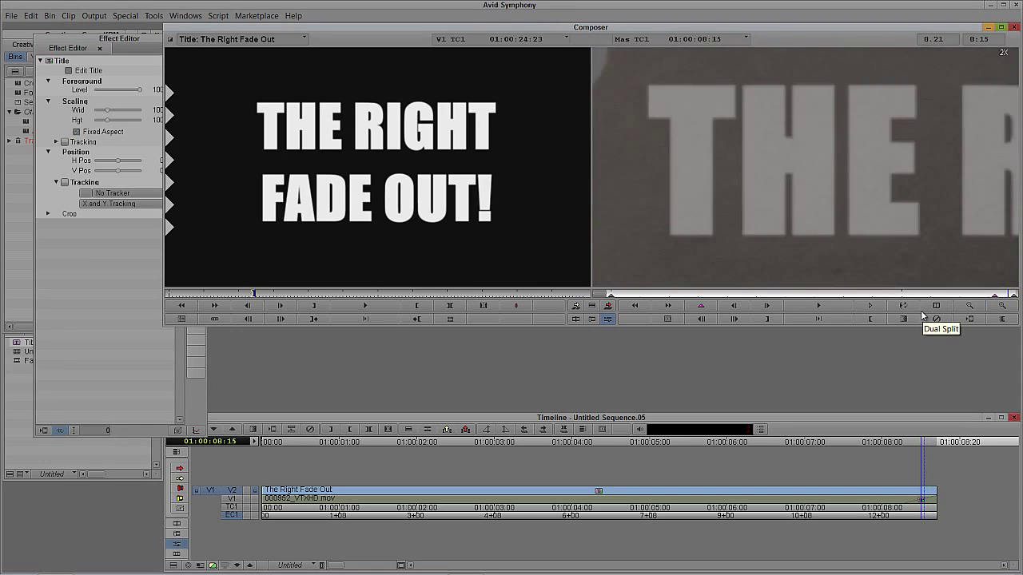
{"action": "key", "text": "Right"}
{"action": "key", "text": "Right"}
{"action": "key", "text": "Right"}
{"action": "key", "text": "Right"}
{"action": "key", "text": "Left"}
{"action": "key", "text": "Left"}
{"action": "key", "text": "Left"}
{"action": "key", "text": "Left"}
{"action": "key", "text": "Left"}
{"action": "key", "text": "Left"}
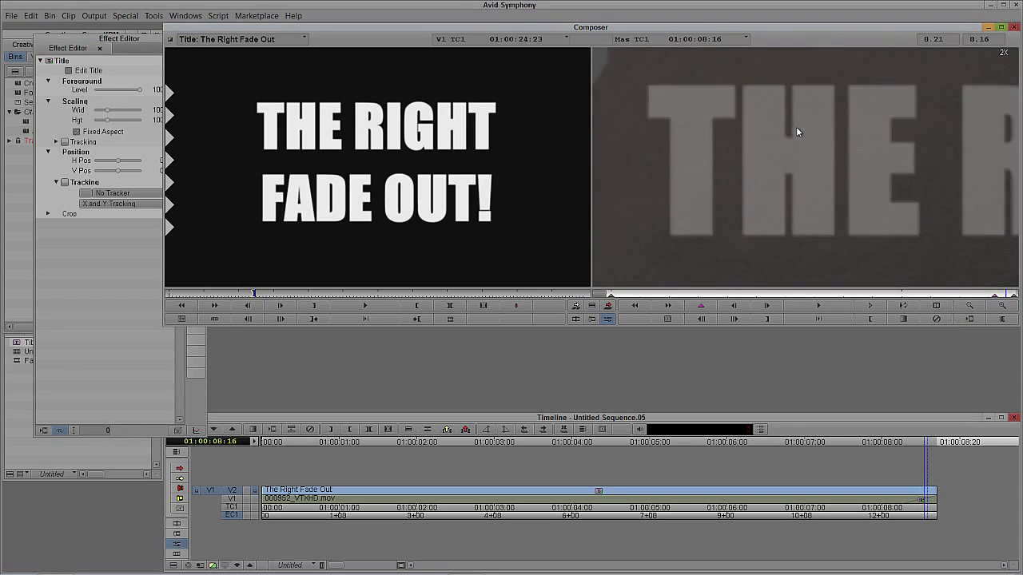
{"action": "key", "text": "Left"}
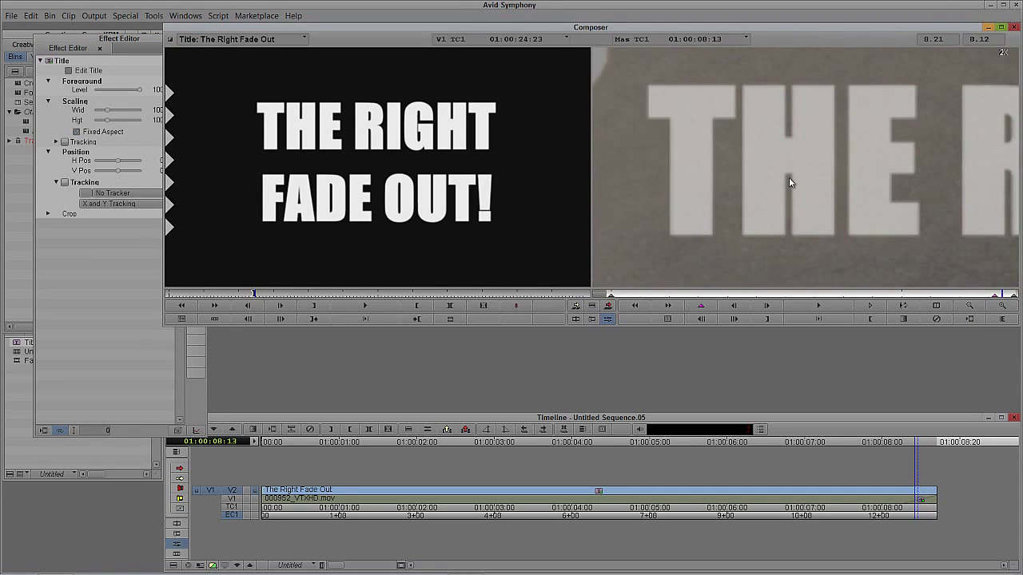
{"action": "key", "text": "Right"}
{"action": "key", "text": "Right"}
{"action": "key", "text": "Right"}
{"action": "key", "text": "Right"}
{"action": "key", "text": "Right"}
{"action": "key", "text": "Right"}
{"action": "key", "text": "y"}
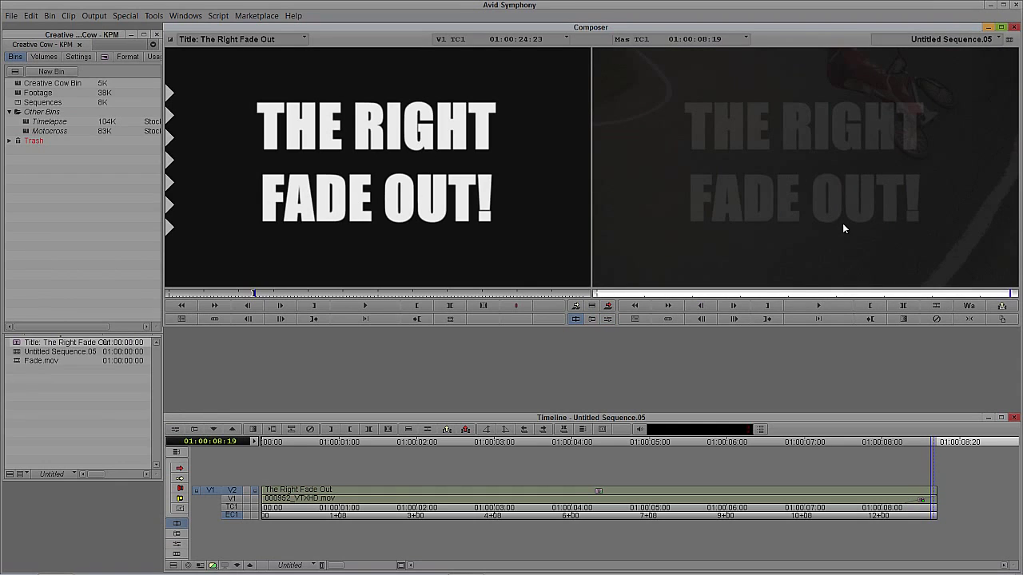
Step: Remove the title's fade by setting the Fade Effect's fade down to 0 frames and accepting the keyframe deletion
{"action": "key", "text": "f"}
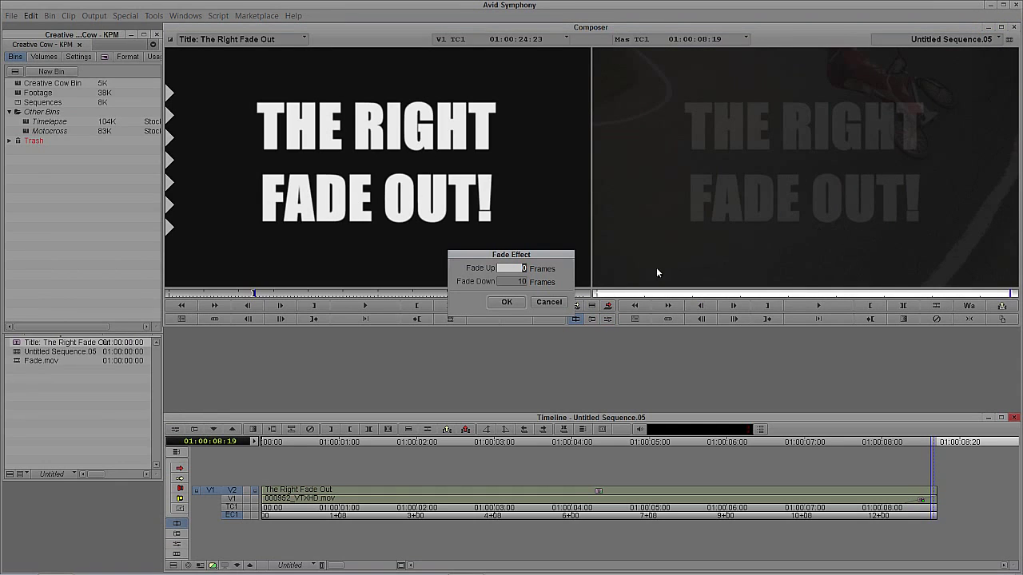
{"action": "key", "text": "Tab"}
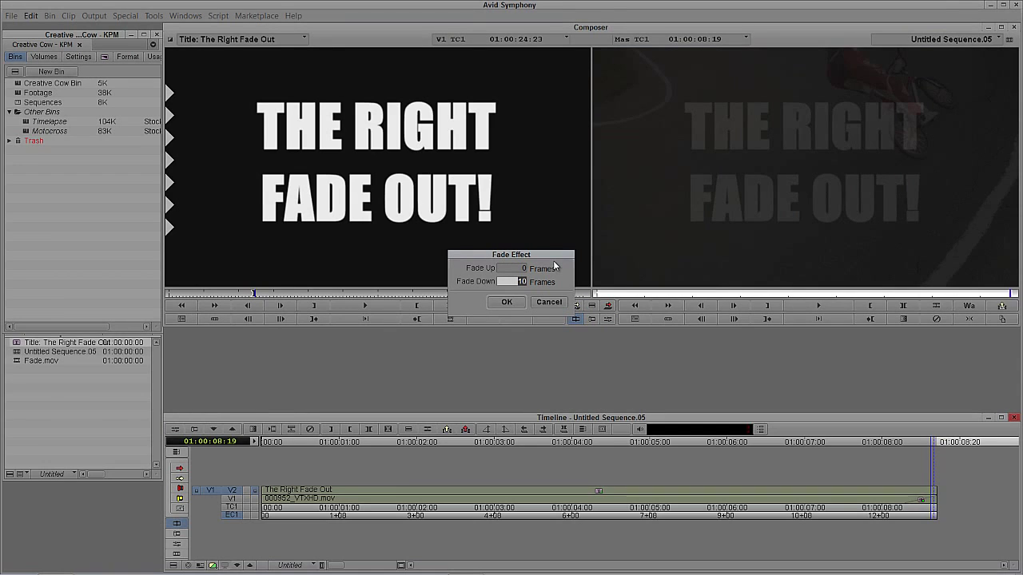
{"action": "type", "text": "0"}
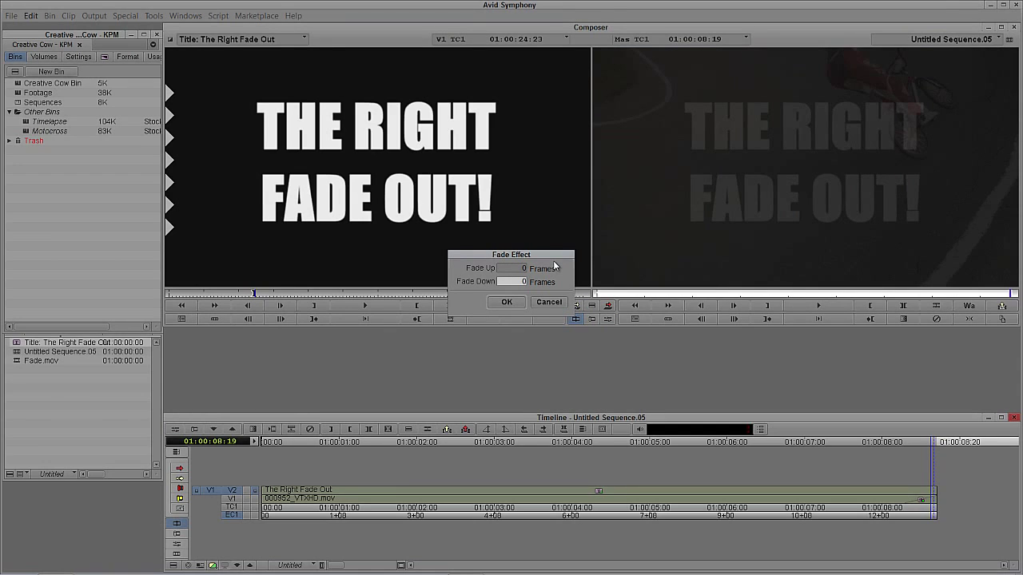
{"action": "left_click", "coordinate": [511, 299]}
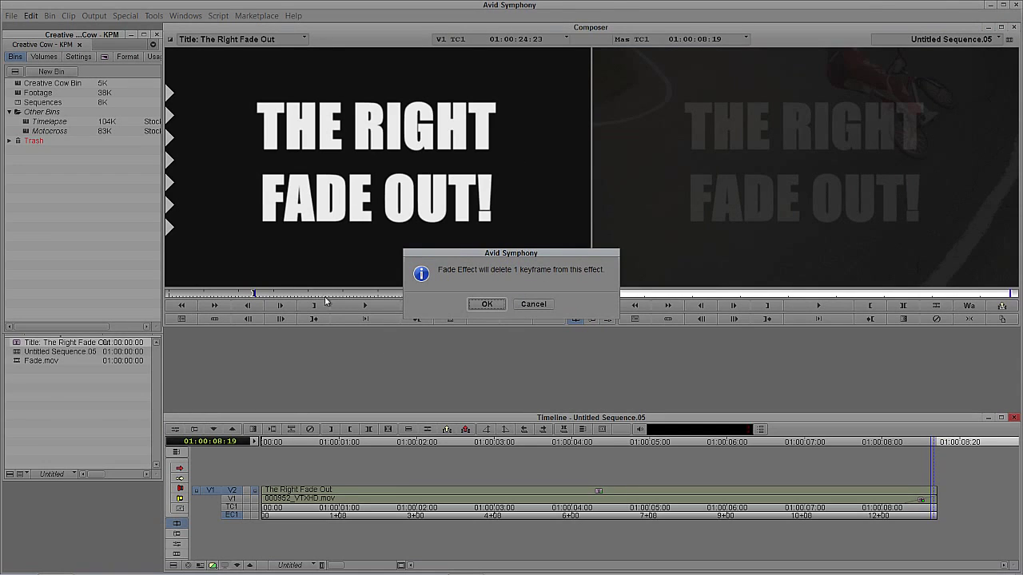
{"action": "left_click", "coordinate": [483, 305]}
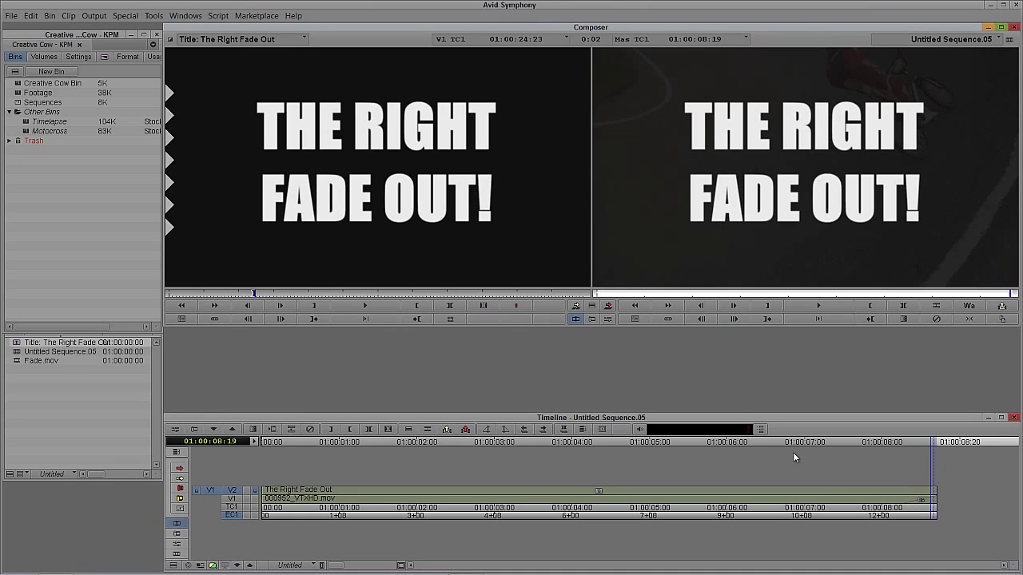
Step: Remove the dissolve from the end of the motocross clip on V1
{"action": "left_click", "coordinate": [235, 499]}
{"action": "left_click", "coordinate": [240, 491]}
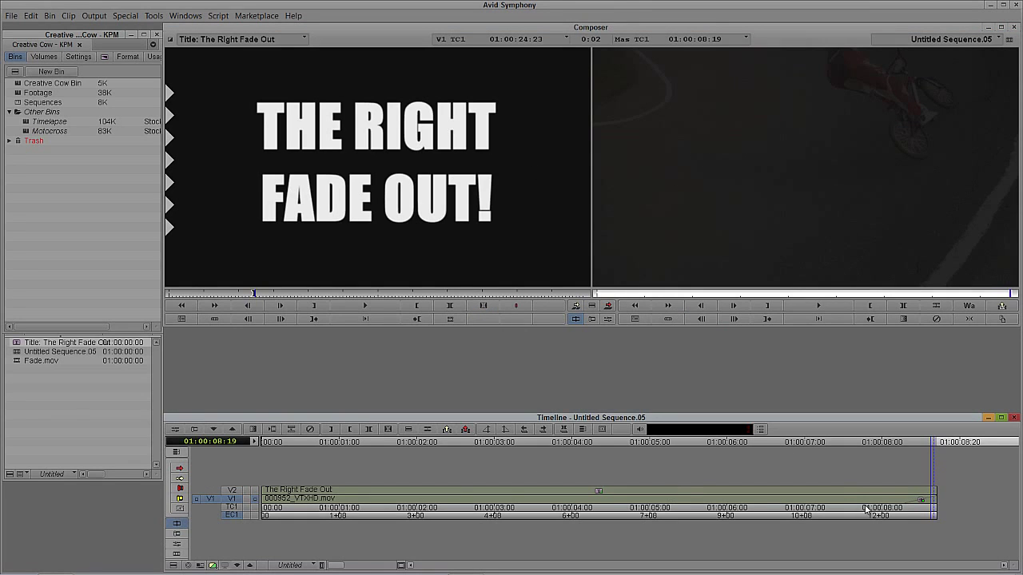
{"action": "left_click", "coordinate": [861, 506]}
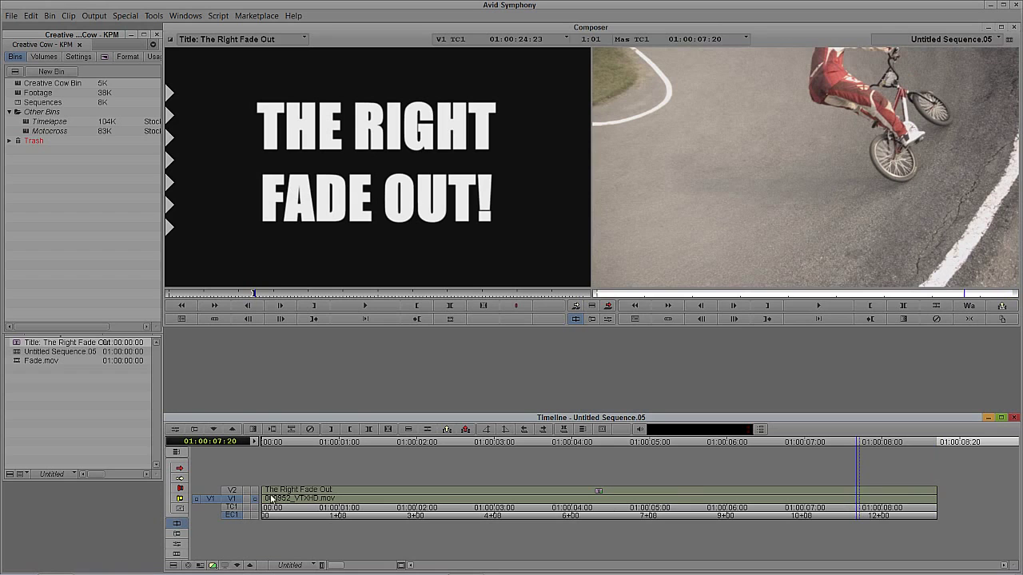
Step: Mark the full length of the title and motocross clip and collapse V2 and V1 into one nested clip
{"action": "left_click", "coordinate": [241, 491]}
{"action": "left_click", "coordinate": [236, 500]}
{"action": "left_click_drag", "start_coordinate": [482, 505], "coordinate": [842, 518]}
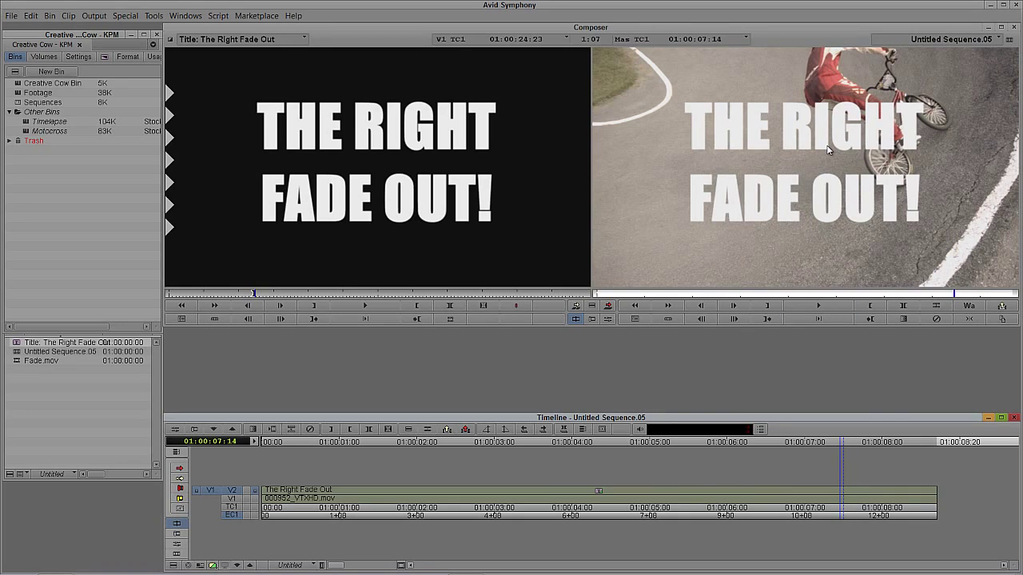
{"action": "left_click", "coordinate": [235, 499]}
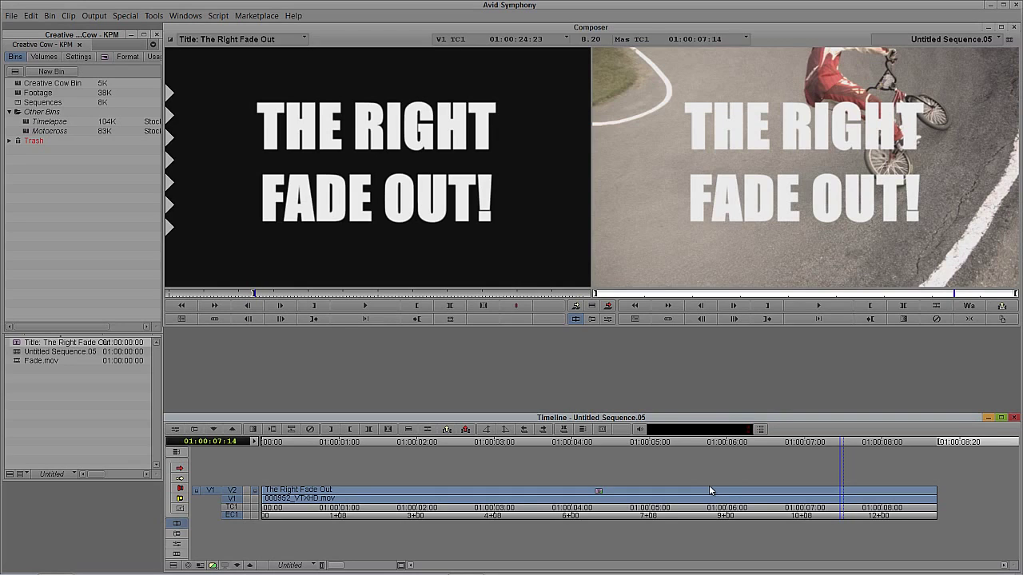
{"action": "left_click", "coordinate": [292, 430]}
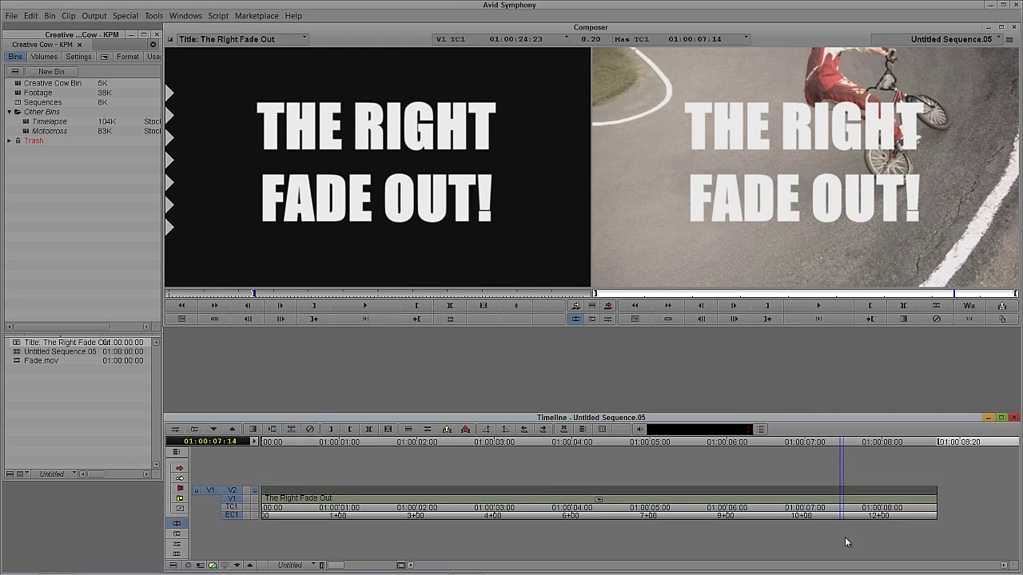
Step: Add a 10-frame dissolve ending at the cut to the end of the collapsed clip on V1
{"action": "left_click", "coordinate": [863, 502]}
{"action": "left_click_drag", "start_coordinate": [870, 499], "coordinate": [955, 492]}
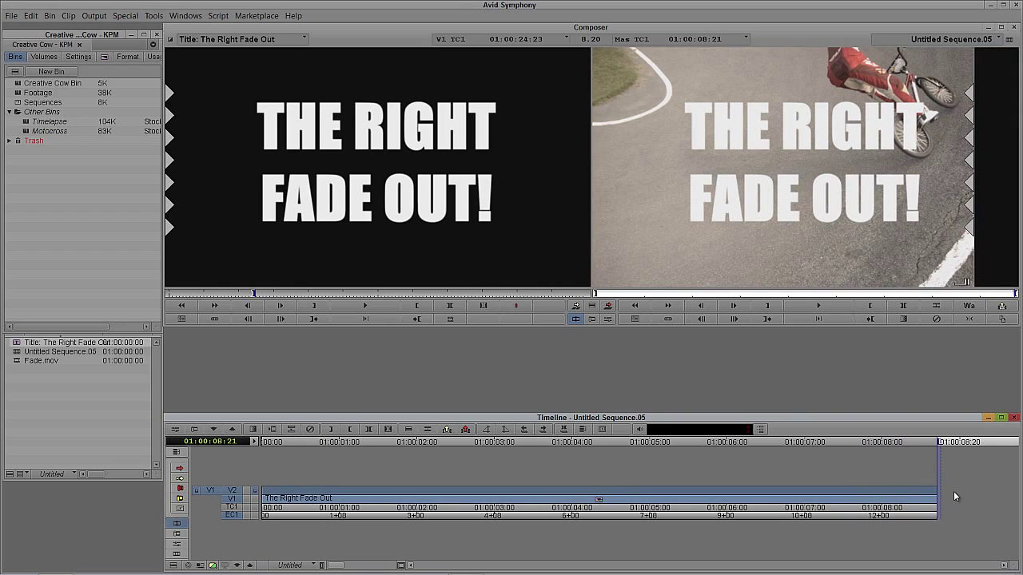
{"action": "left_click", "coordinate": [238, 490]}
{"action": "key", "text": "backslash"}
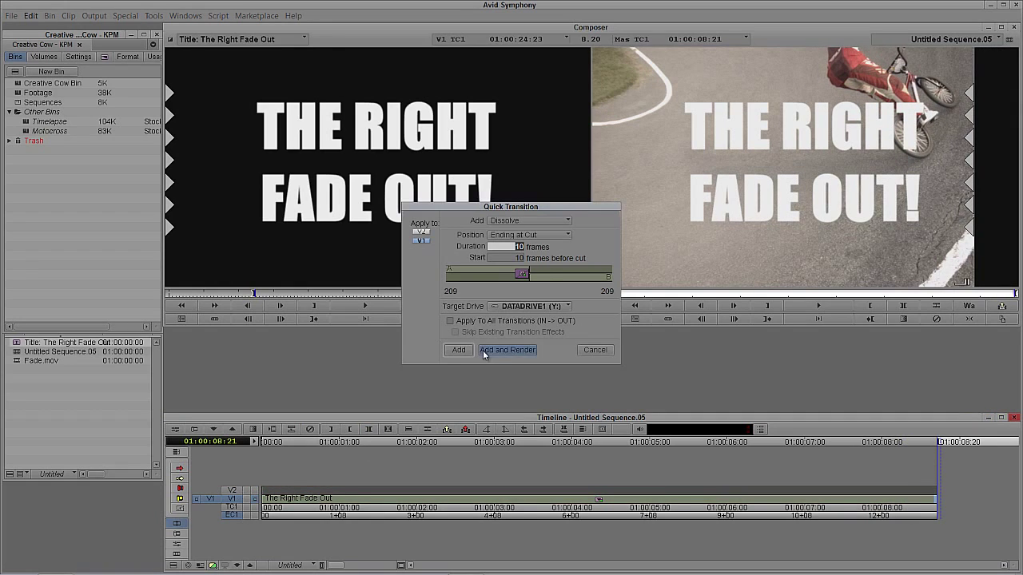
{"action": "left_click", "coordinate": [524, 237]}
{"action": "left_click", "coordinate": [524, 246]}
{"action": "left_click", "coordinate": [459, 350]}
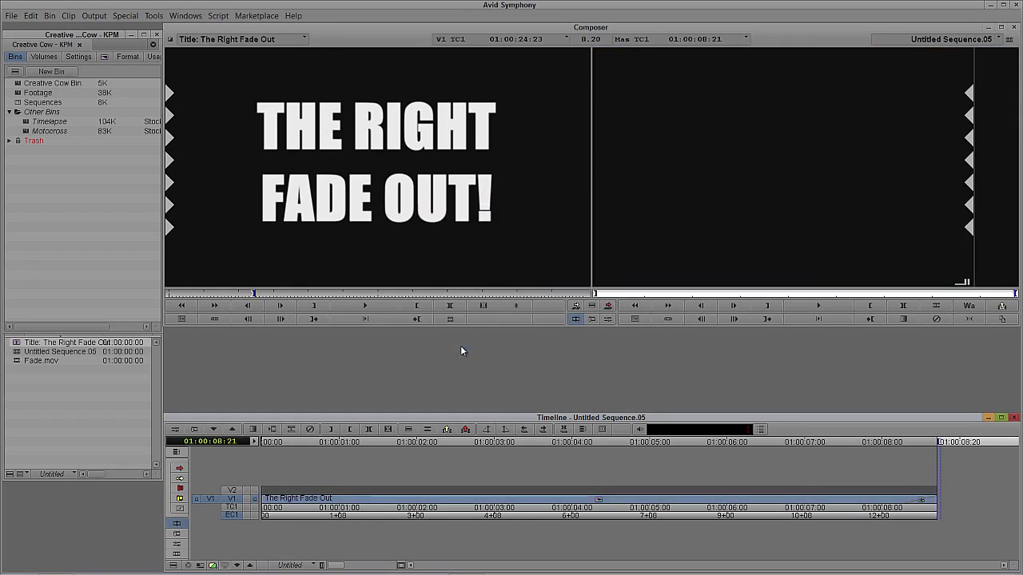
Step: Step back and forth frame by frame through the collapsed clip's dissolve to examine how the title and footage fade together
{"action": "left_click", "coordinate": [787, 147]}
{"action": "key", "text": "Left"}
{"action": "key", "text": "Left"}
{"action": "key", "text": "Left"}
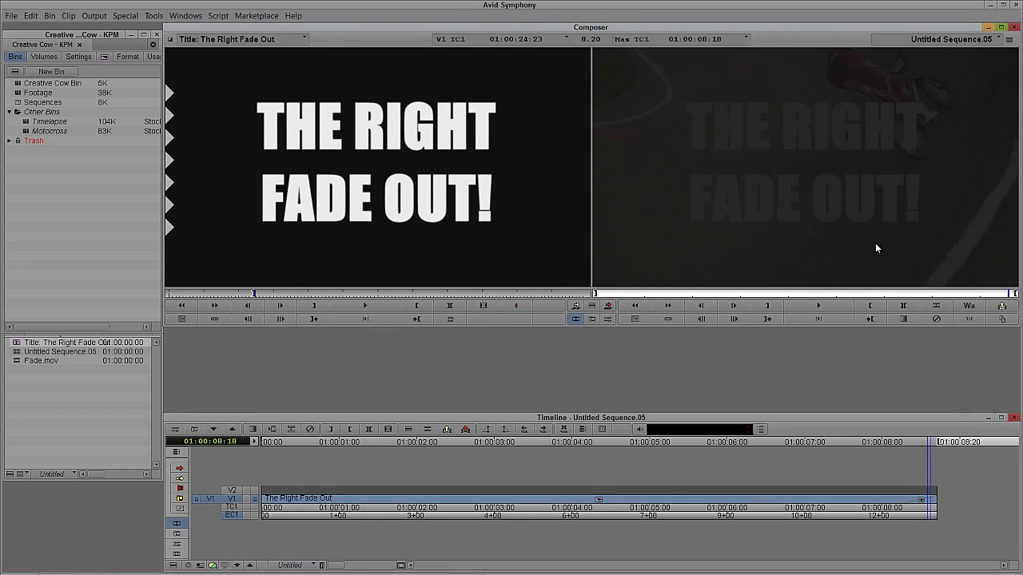
{"action": "key", "text": "Left"}
{"action": "key", "text": "Left"}
{"action": "key", "text": "Left"}
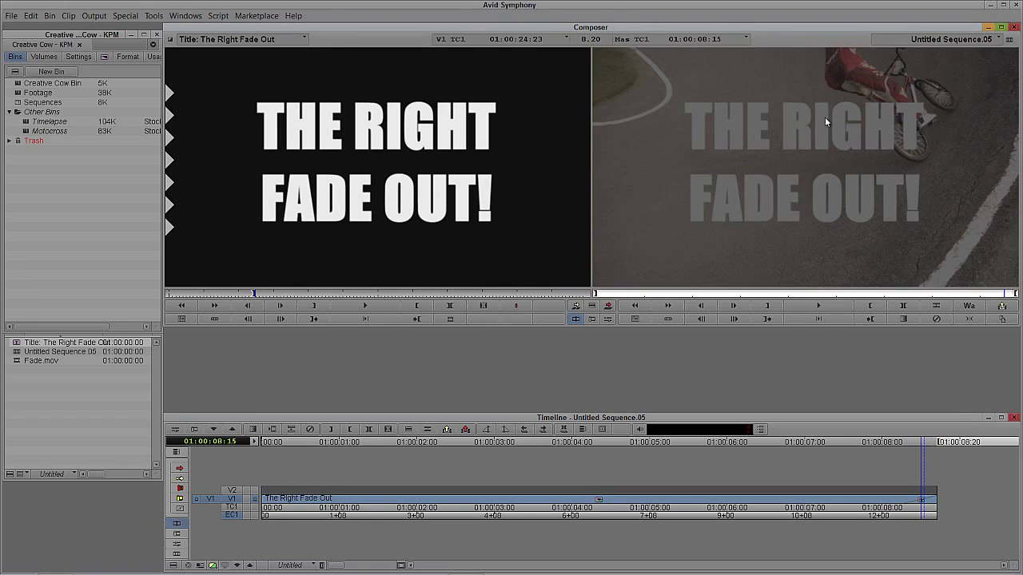
{"action": "key", "text": "Right"}
{"action": "key", "text": "Right"}
{"action": "key", "text": "Right"}
{"action": "key", "text": "Left"}
{"action": "key", "text": "Left"}
{"action": "key", "text": "Left"}
{"action": "key", "text": "Left"}
{"action": "key", "text": "Left"}
{"action": "key", "text": "Left"}
{"action": "key", "text": "Left"}
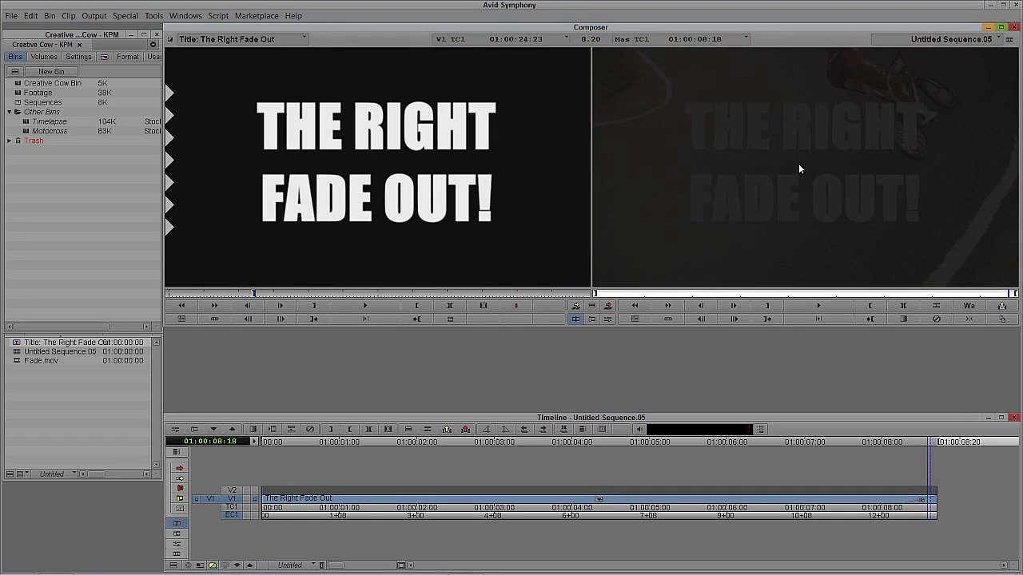
{"action": "key", "text": "Right"}
{"action": "key", "text": "Right"}
{"action": "key", "text": "Right"}
{"action": "key", "text": "Right"}
{"action": "key", "text": "Right"}
{"action": "key", "text": "Right"}
{"action": "key", "text": "Right"}
{"action": "key", "text": "Right"}
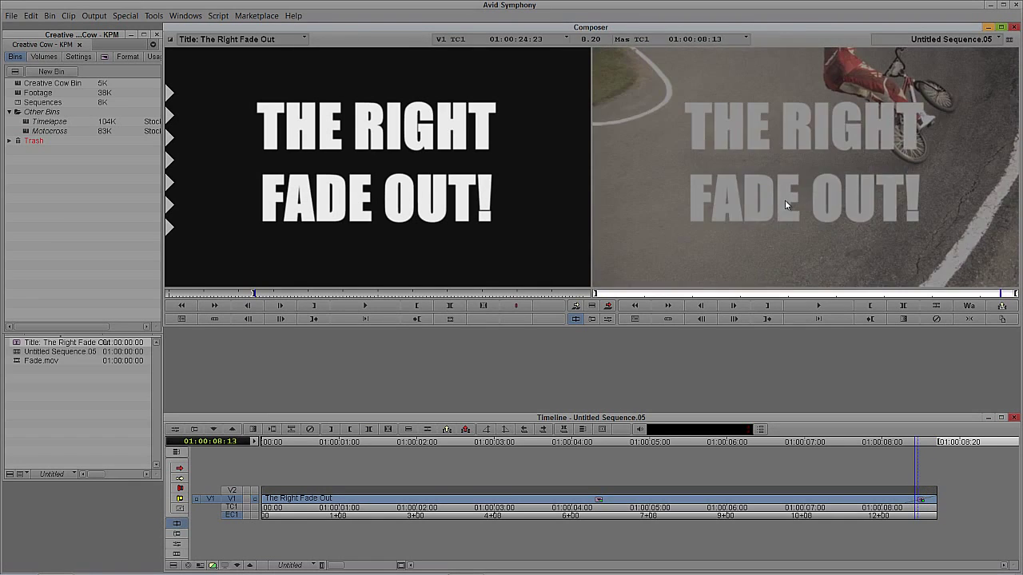
{"action": "key", "text": "Right"}
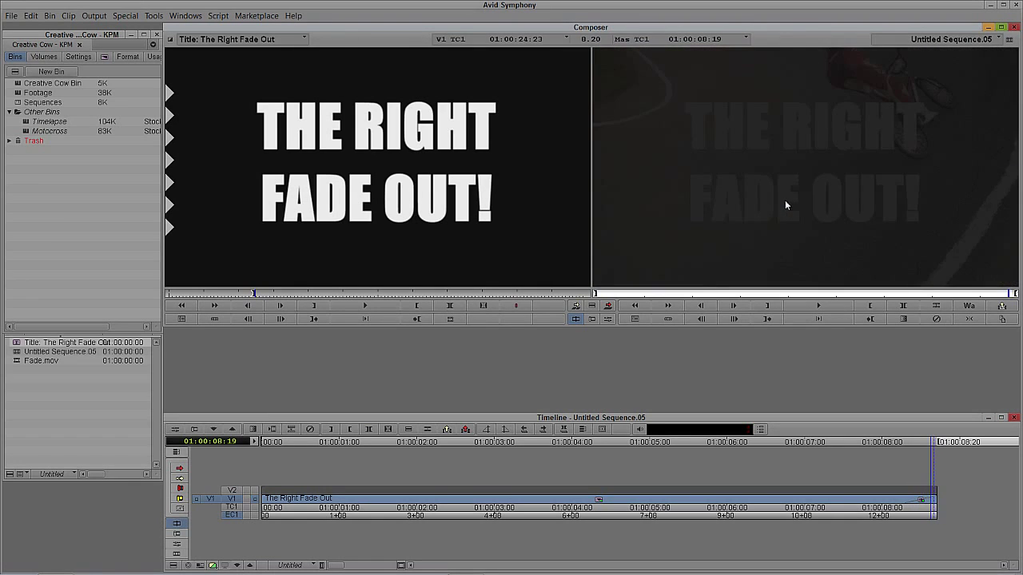
{"action": "key", "text": "Left"}
{"action": "key", "text": "Left"}
{"action": "key", "text": "Left"}
{"action": "key", "text": "Left"}
{"action": "key", "text": "Left"}
{"action": "key", "text": "Left"}
{"action": "key", "text": "Left"}
{"action": "key", "text": "Right"}
{"action": "key", "text": "Right"}
{"action": "key", "text": "Right"}
{"action": "key", "text": "Right"}
{"action": "key", "text": "Right"}
{"action": "key", "text": "Right"}
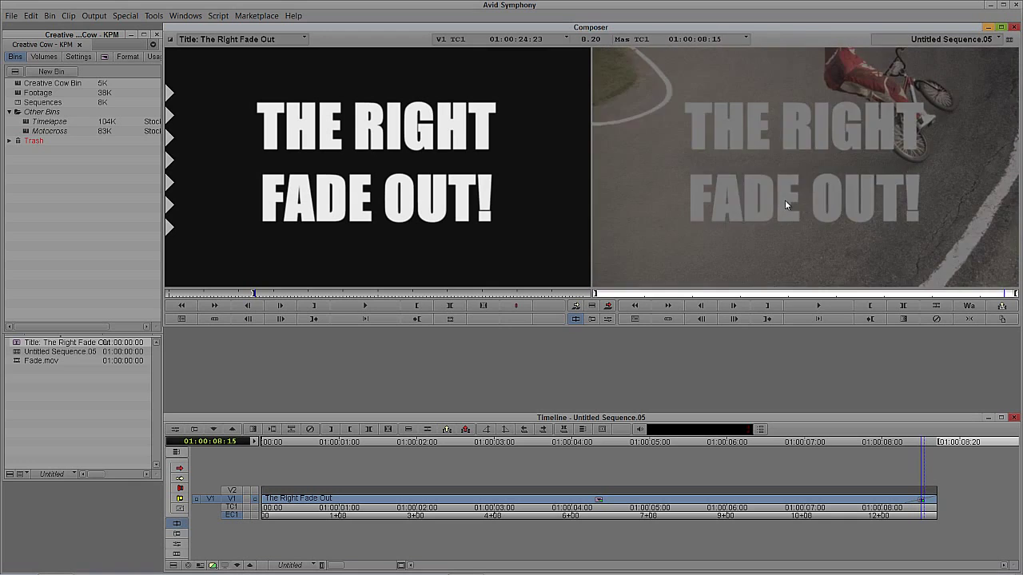
{"action": "key", "text": "Left"}
{"action": "key", "text": "Left"}
{"action": "key", "text": "Left"}
{"action": "key", "text": "Left"}
{"action": "key", "text": "Left"}
{"action": "key", "text": "Left"}
{"action": "key", "text": "Left"}
{"action": "key", "text": "Left"}
{"action": "key", "text": "Left"}
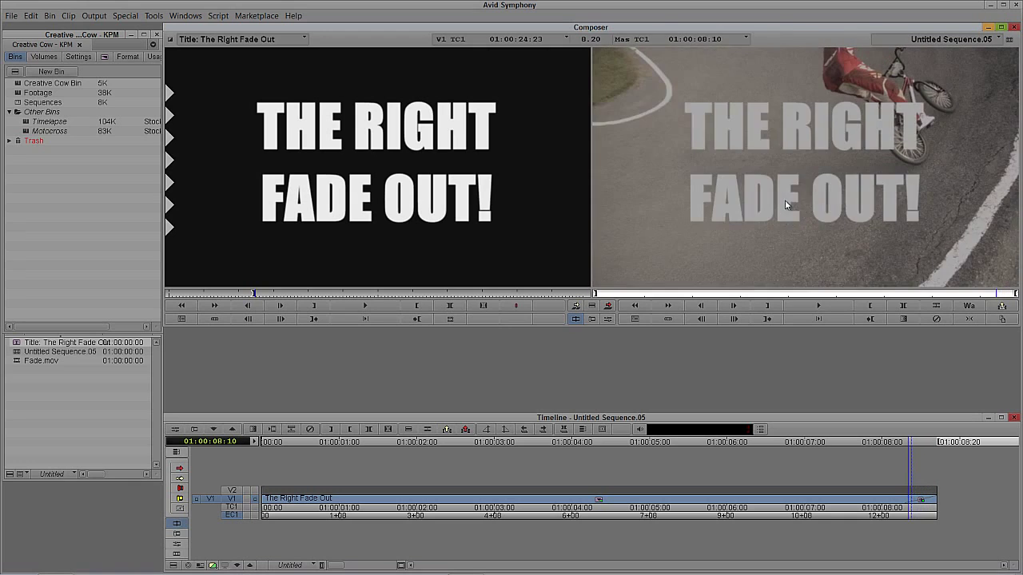
{"action": "key", "text": "Right"}
{"action": "left_click", "coordinate": [898, 508]}
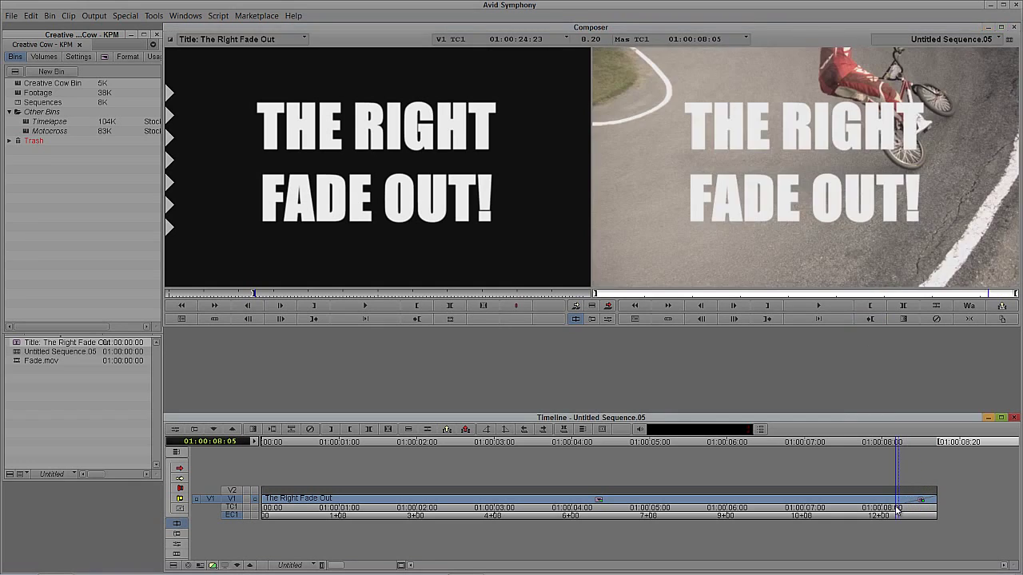
Step: Undo the dissolve and the collapse, and scrub back through the sequence
{"action": "key", "text": "ctrl+z"}
{"action": "key", "text": "ctrl+z"}
{"action": "left_click_drag", "start_coordinate": [883, 507], "coordinate": [709, 497]}
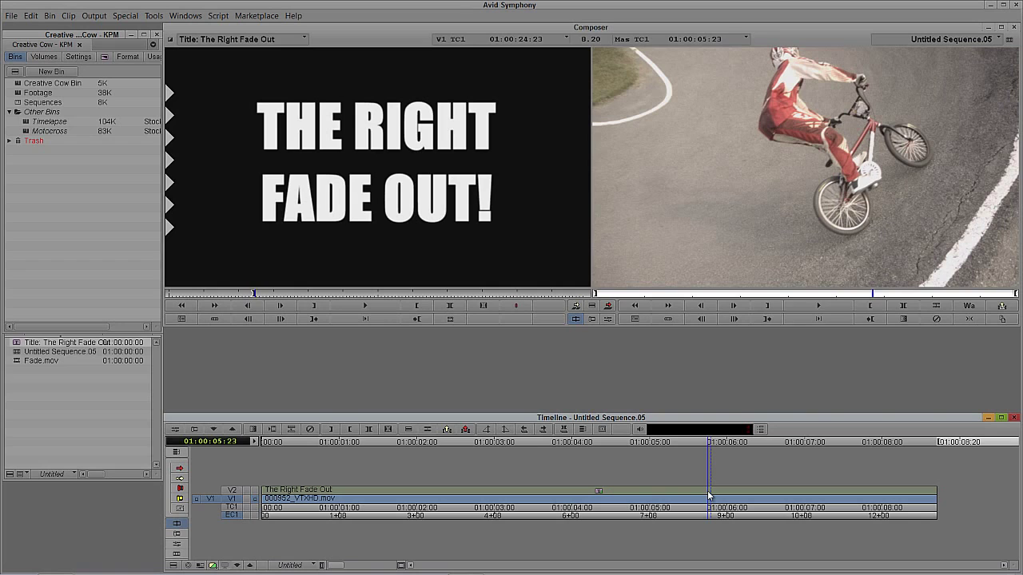
Step: Collapse the V2 title and V1 motocross clip again, and expand the nest in the timeline to view its layers
{"action": "left_click", "coordinate": [231, 490]}
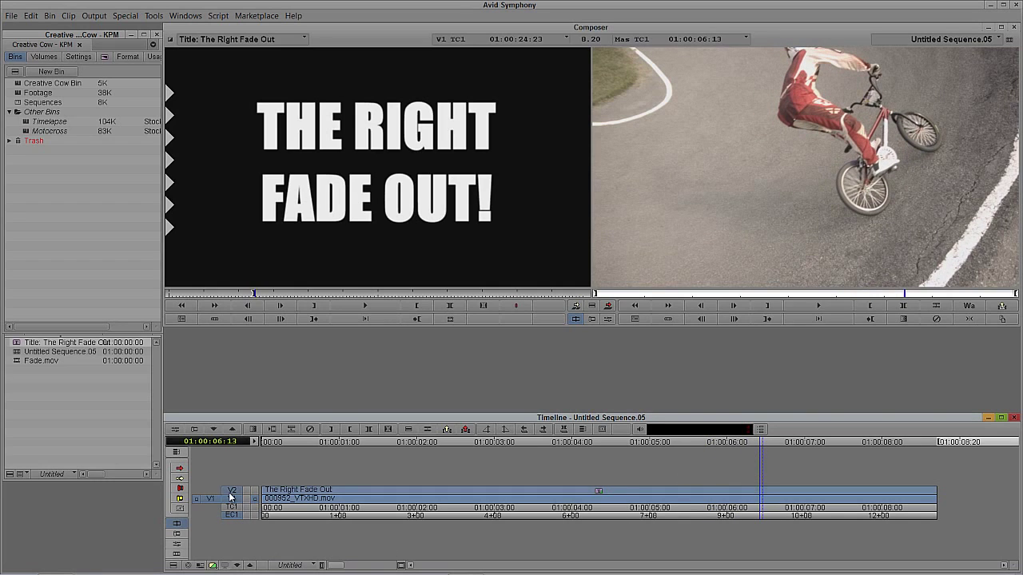
{"action": "key", "text": "c"}
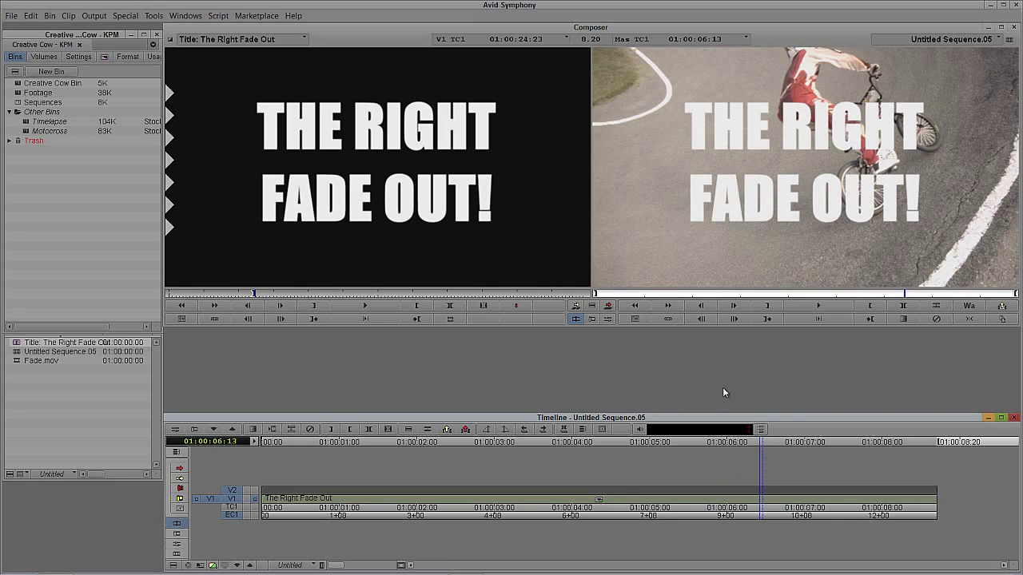
{"action": "double_click", "coordinate": [632, 505]}
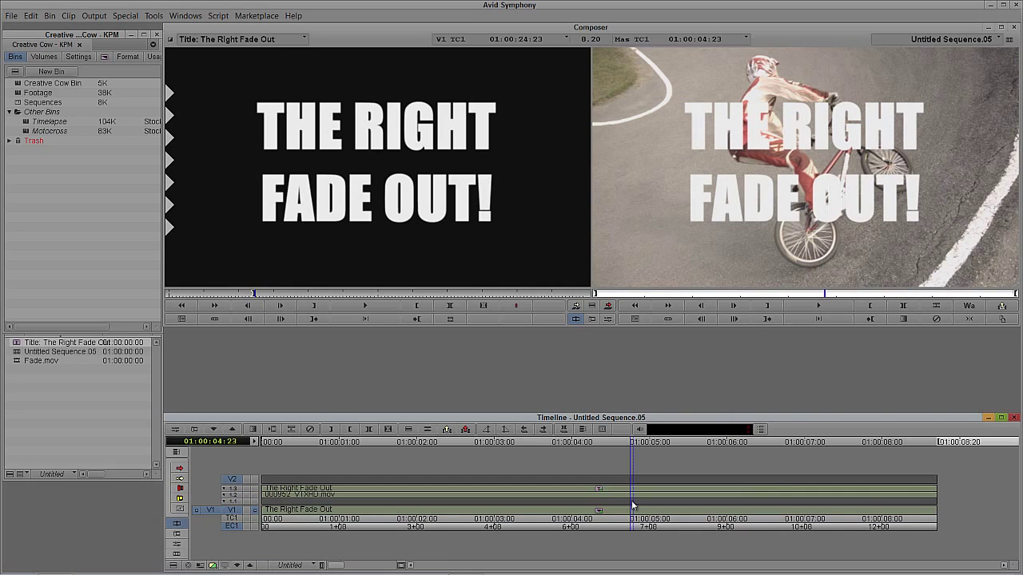
{"action": "double_click", "coordinate": [616, 510]}
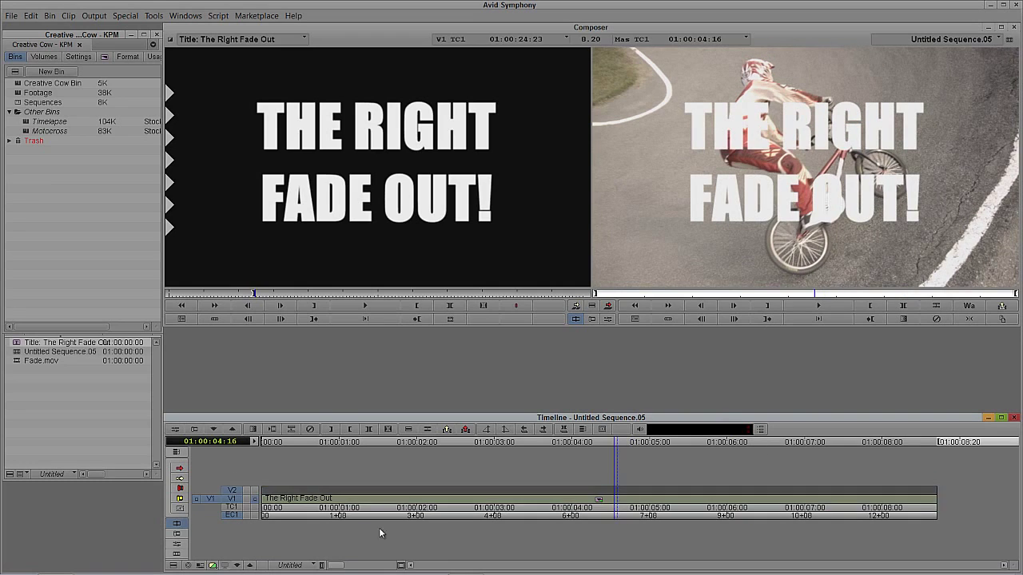
Step: Step into the nested clip and back out, and undo the collapse
{"action": "left_click", "coordinate": [250, 565]}
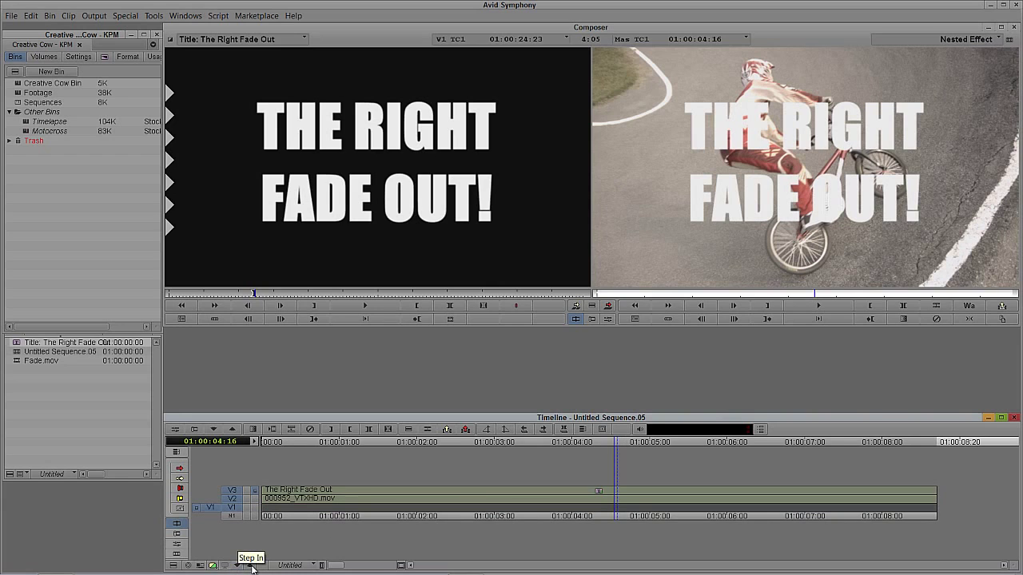
{"action": "left_click", "coordinate": [251, 565]}
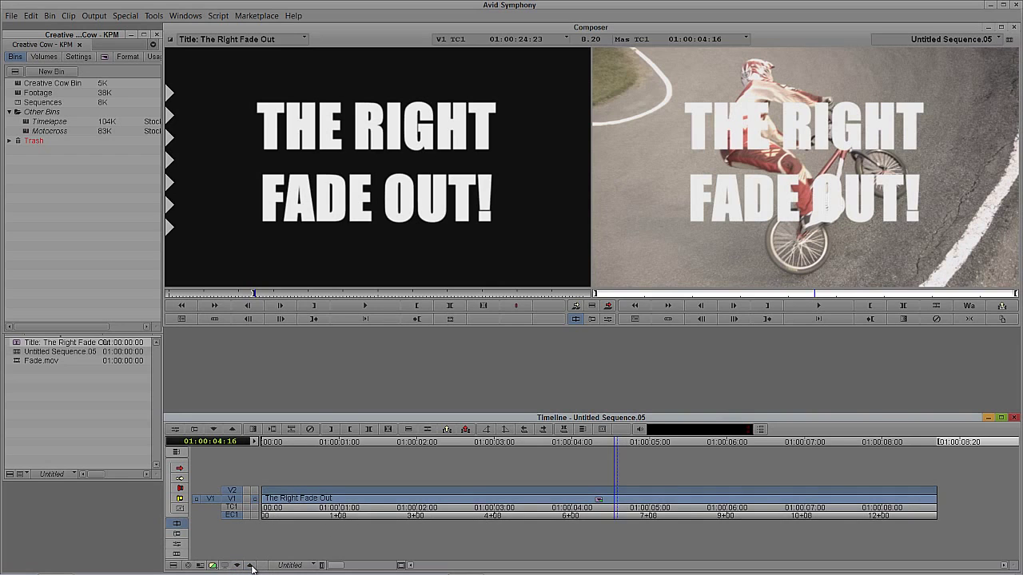
{"action": "key", "text": "ctrl+z"}
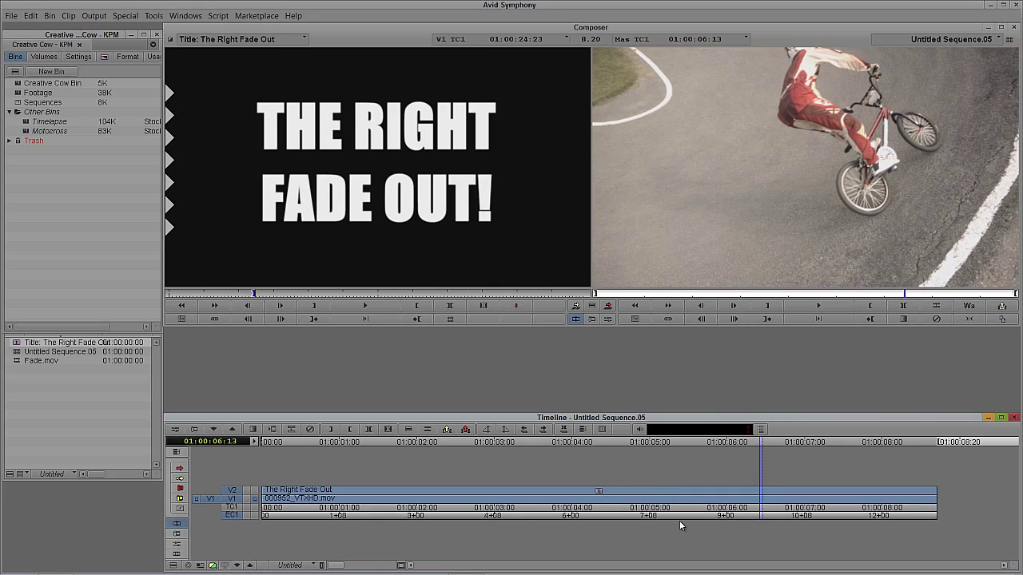
Step: Add a new video track V3 above the title, and patch the source to it with only V3 enabled for editing
{"action": "key", "text": "ctrl+y"}
{"action": "left_click_drag", "start_coordinate": [680, 494], "coordinate": [780, 492]}
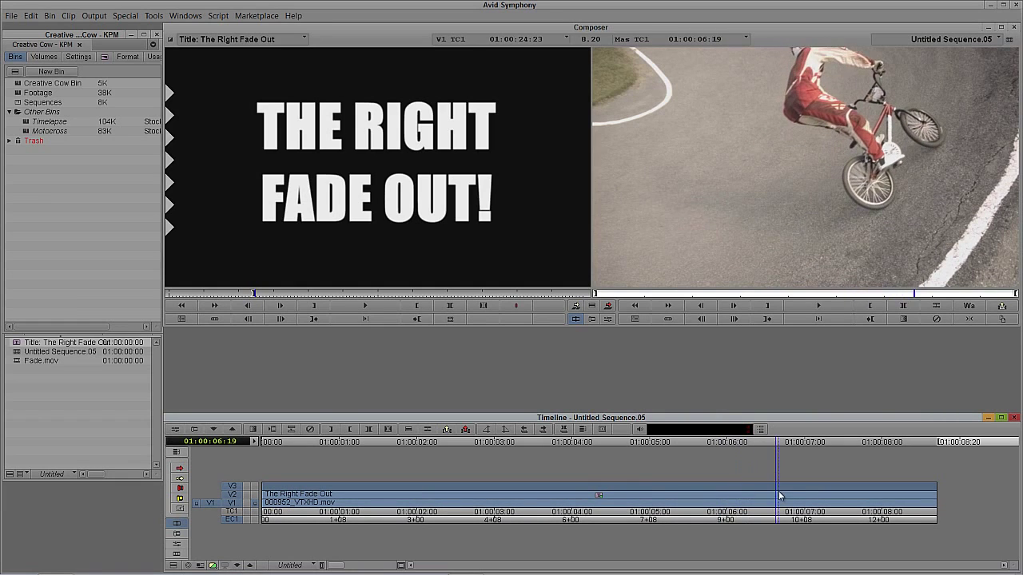
{"action": "left_click", "coordinate": [573, 495]}
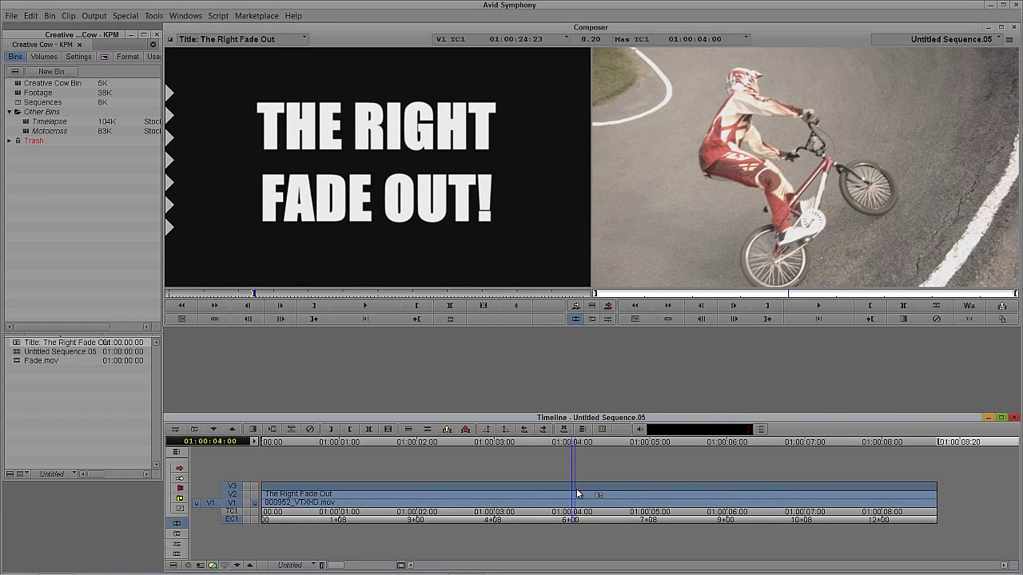
{"action": "left_click", "coordinate": [235, 502]}
{"action": "left_click", "coordinate": [236, 494]}
{"action": "left_click", "coordinate": [450, 491]}
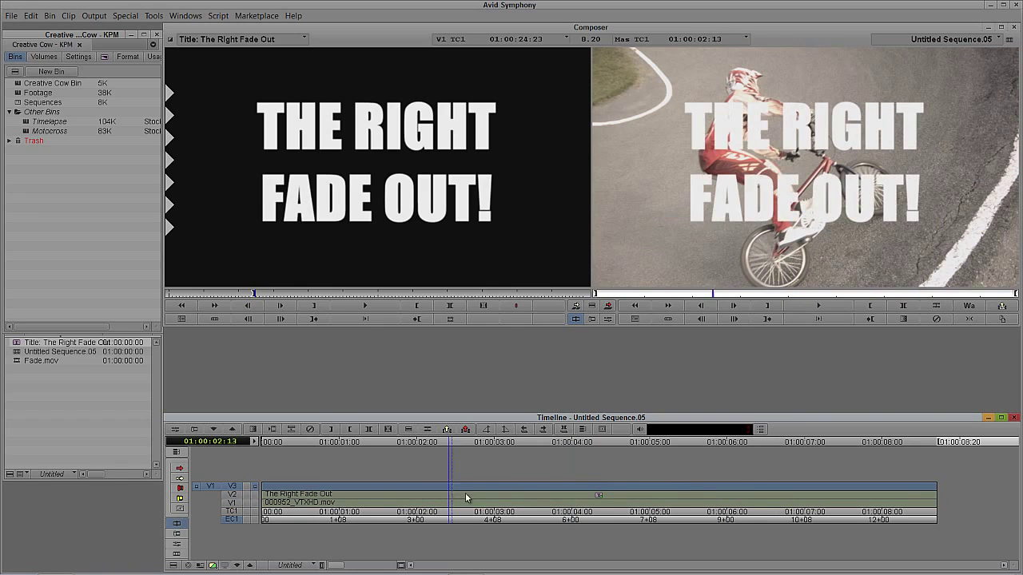
{"action": "key", "text": "space"}
Step: Create a new title in the Avid Title Tool and turn off its video background to leave an empty black frame
{"action": "left_click", "coordinate": [69, 16]}
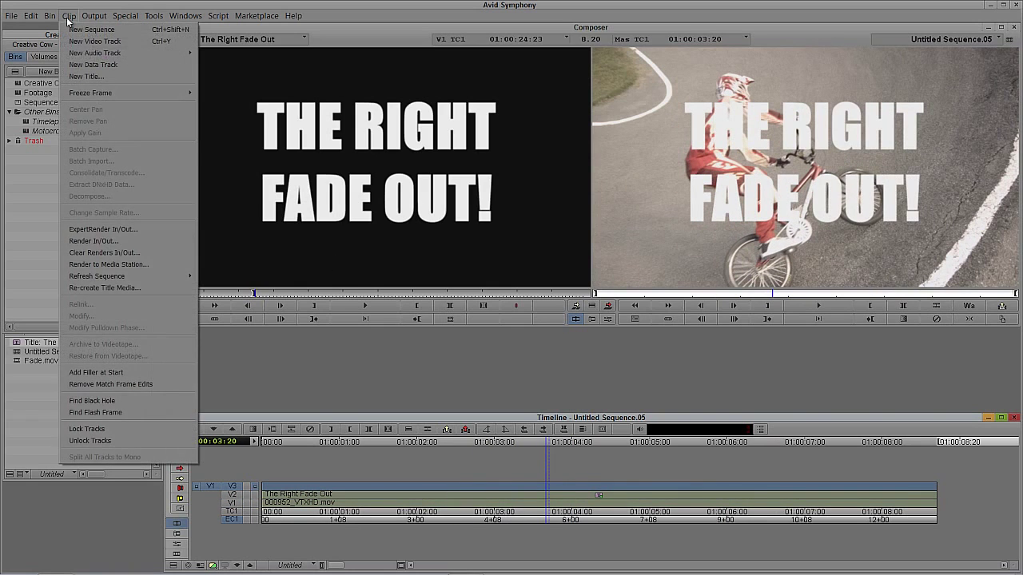
{"action": "left_click", "coordinate": [83, 76]}
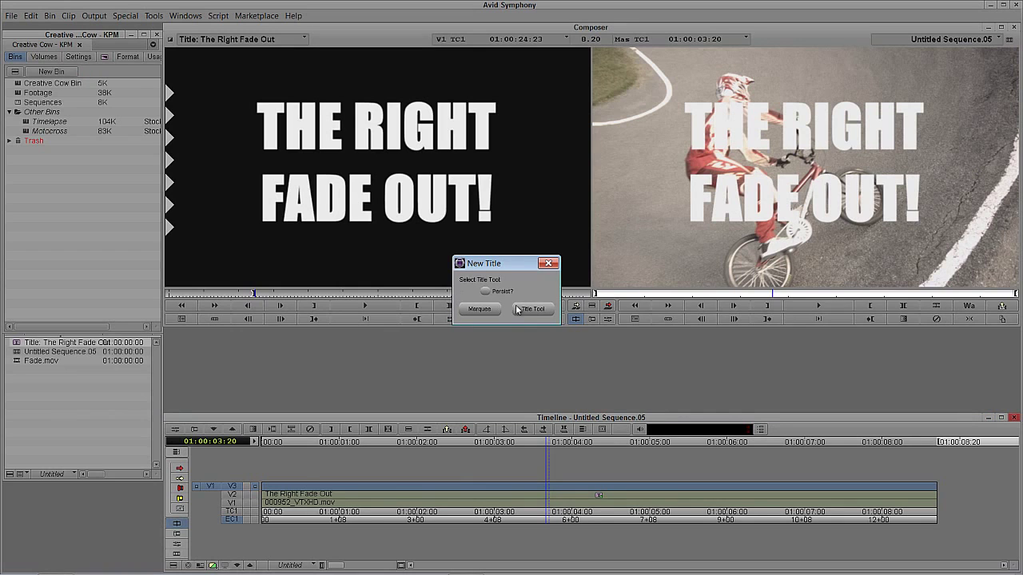
{"action": "left_click", "coordinate": [521, 310]}
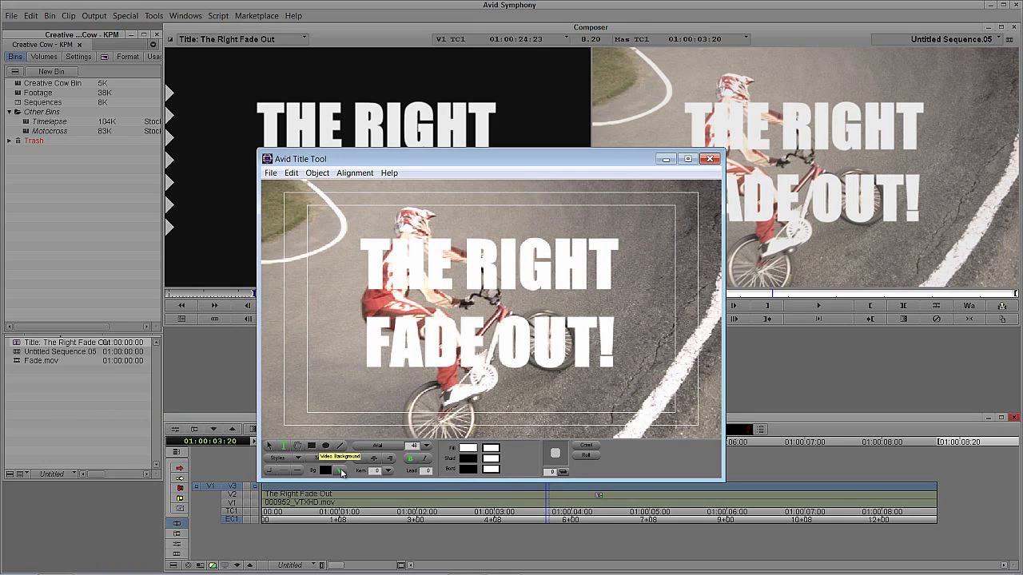
{"action": "left_click", "coordinate": [340, 471]}
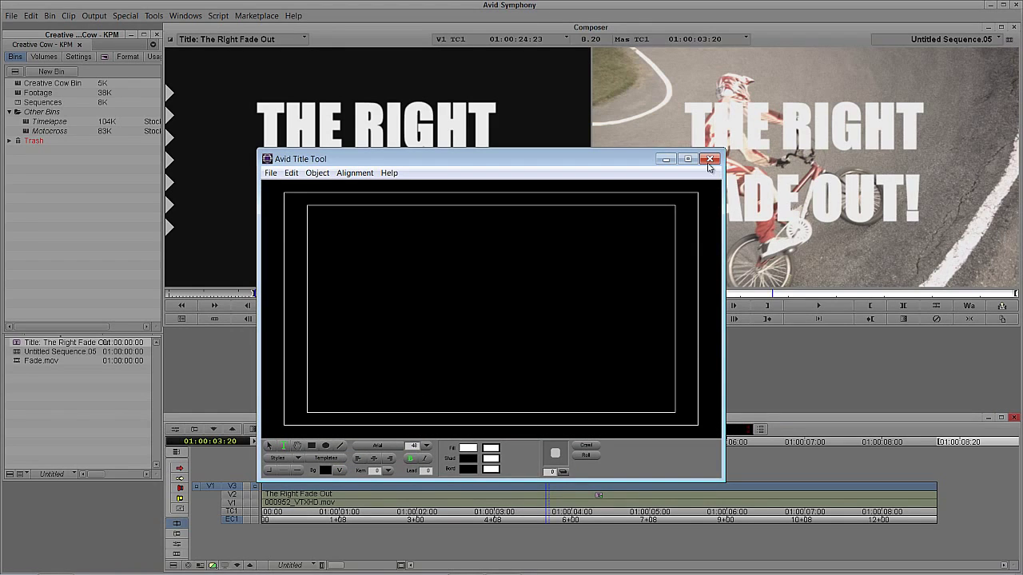
Step: Close the title and save it as "black" in the Sequences bin on DATADRIVE1 (Y:) at DNxHD 60 MXF
{"action": "left_click", "coordinate": [709, 159]}
{"action": "left_click", "coordinate": [442, 339]}
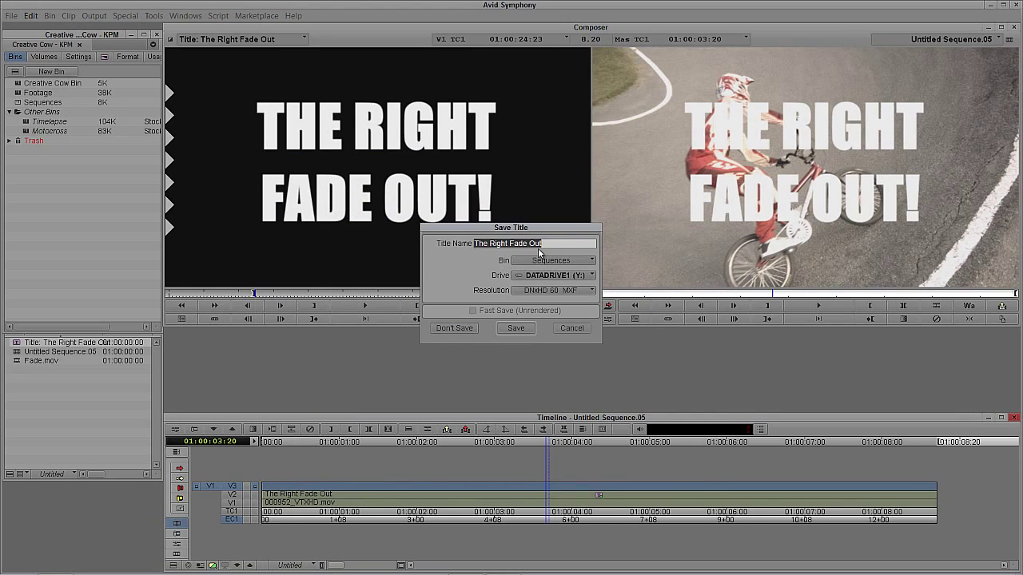
{"action": "key", "text": "Return"}
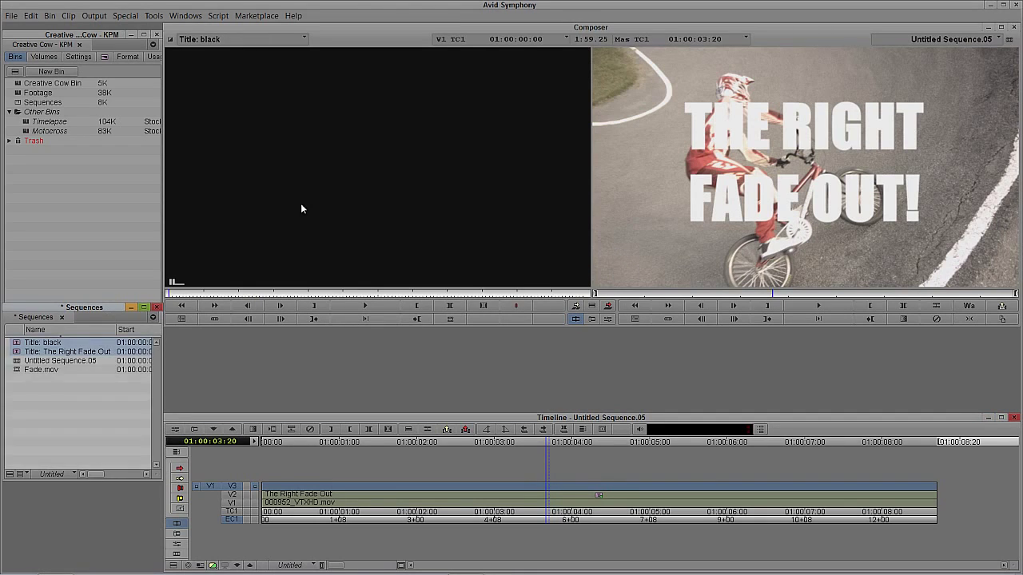
Step: Mark a 24-frame section of the black title in the source monitor, from 01:00:35:00 to 01:00:35:23
{"action": "left_click", "coordinate": [290, 293]}
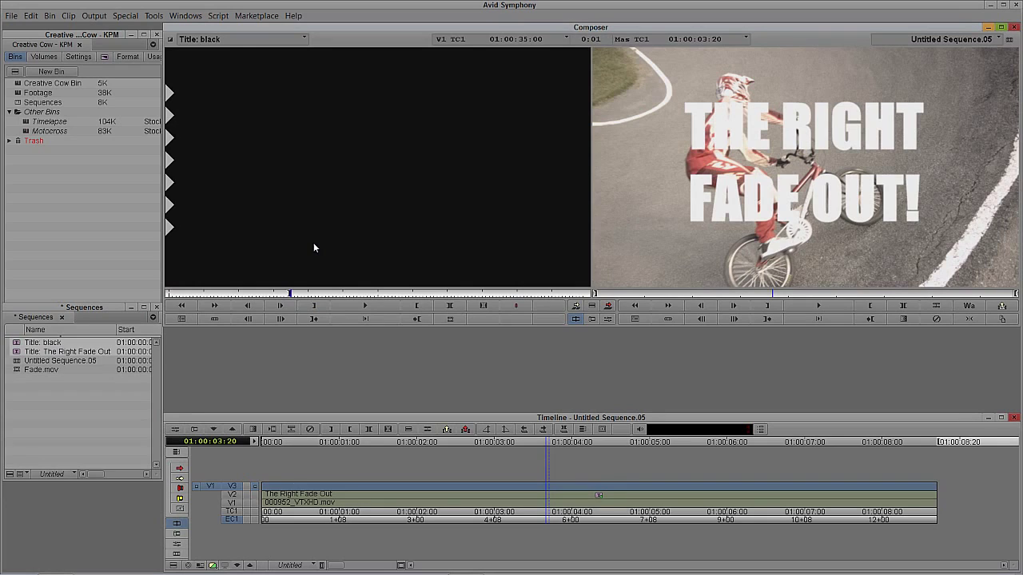
{"action": "type", "text": "+24"}
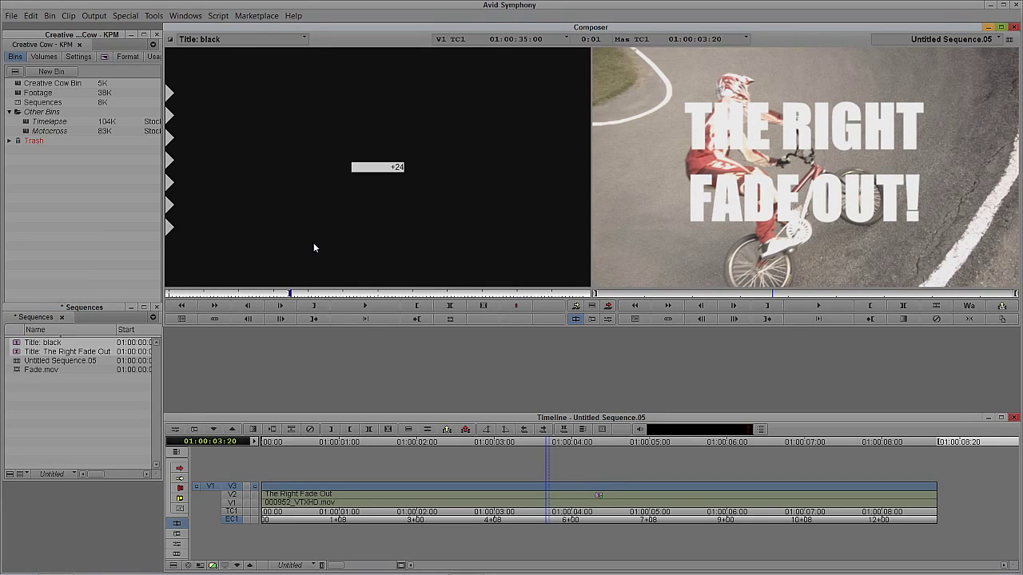
{"action": "key", "text": "Return"}
{"action": "key", "text": "o"}
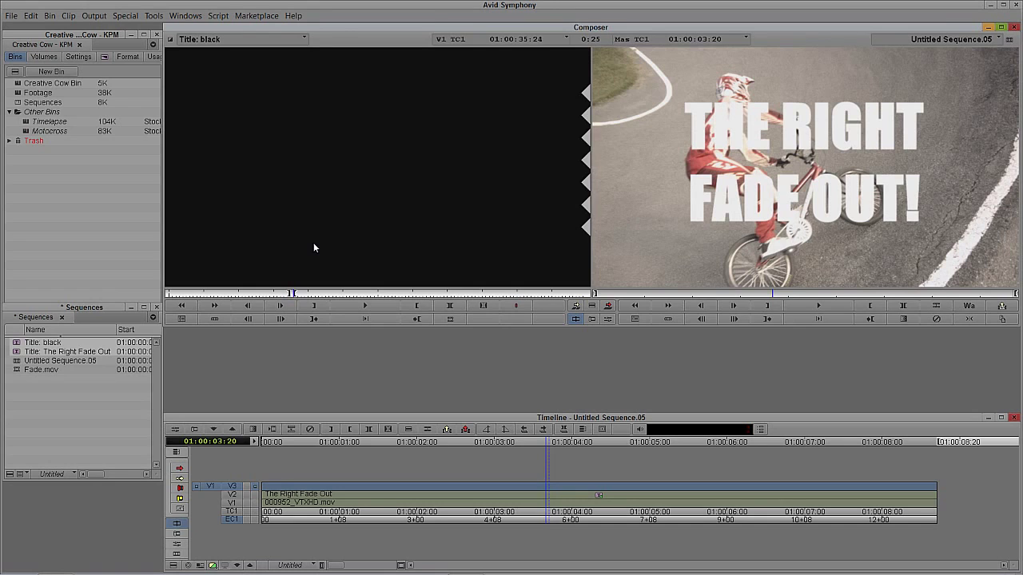
{"action": "key", "text": "Left"}
{"action": "key", "text": "o"}
Step: Clear the sequence's in mark, keep the out mark at its end, and overwrite the black title onto the end of V3
{"action": "left_click_drag", "start_coordinate": [762, 450], "coordinate": [985, 498]}
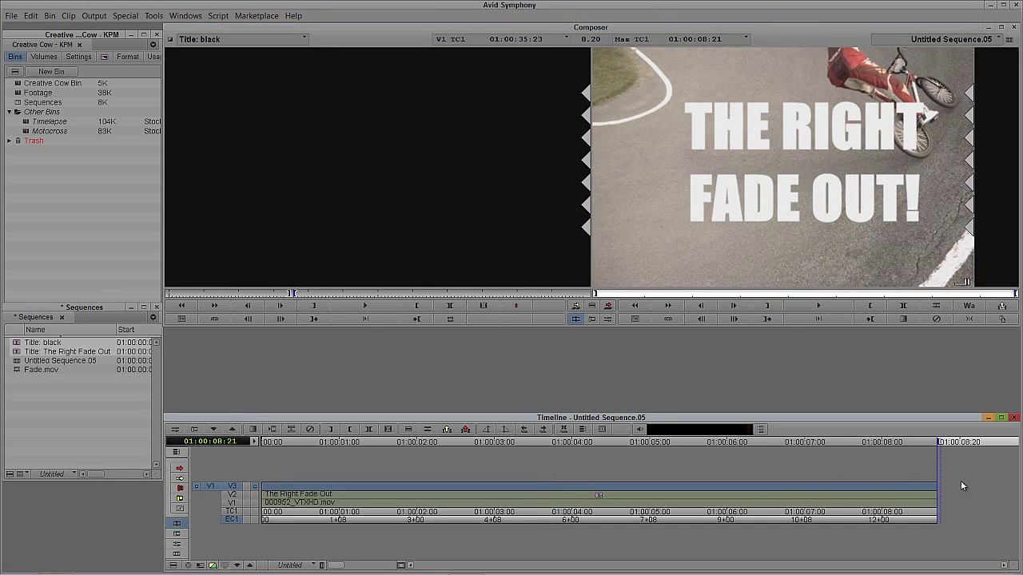
{"action": "key", "text": "d"}
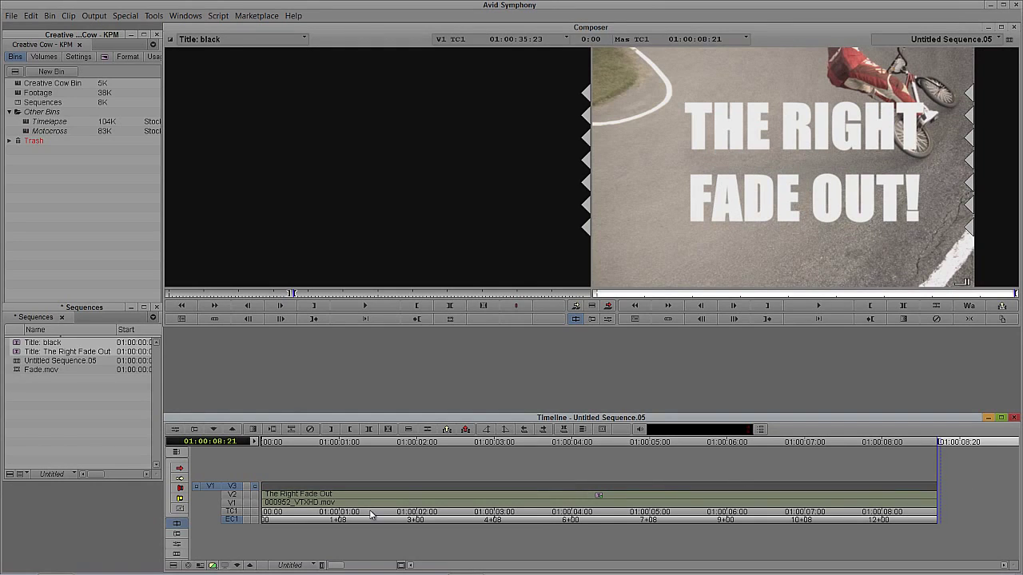
{"action": "key", "text": "b"}
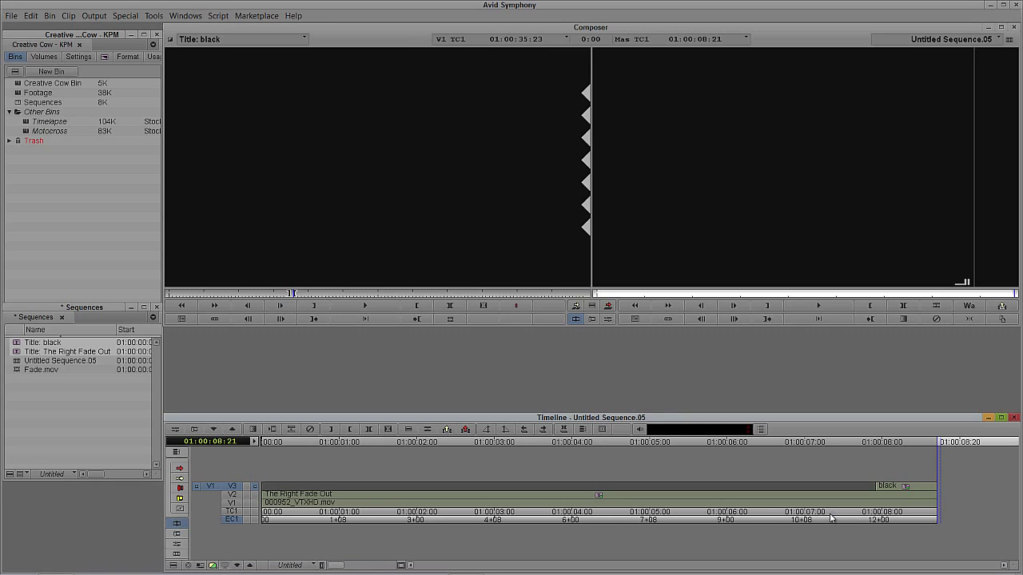
Step: Try to apply a Fade Effect to the black title on V3
{"action": "left_click", "coordinate": [911, 500]}
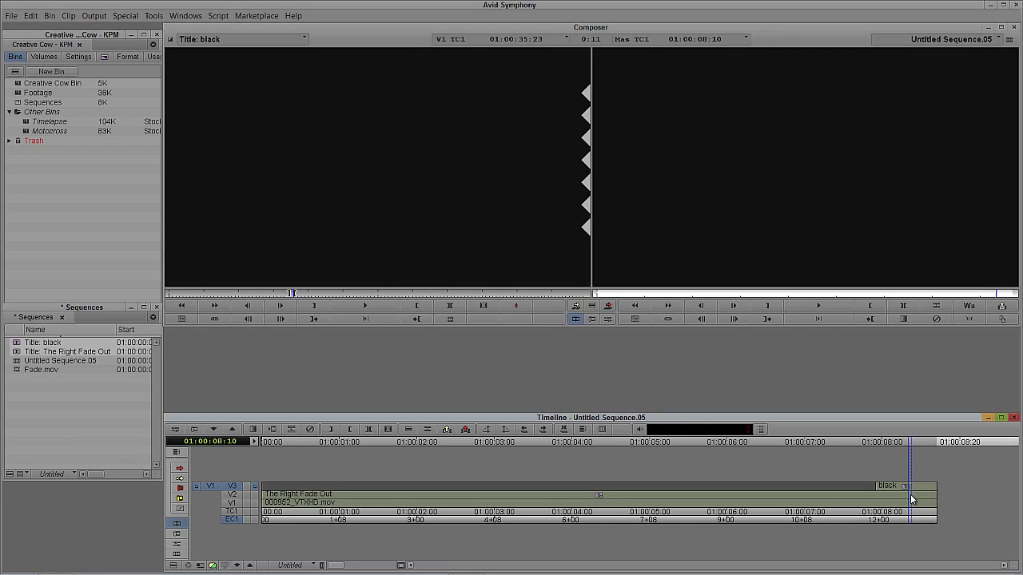
{"action": "key", "text": "f"}
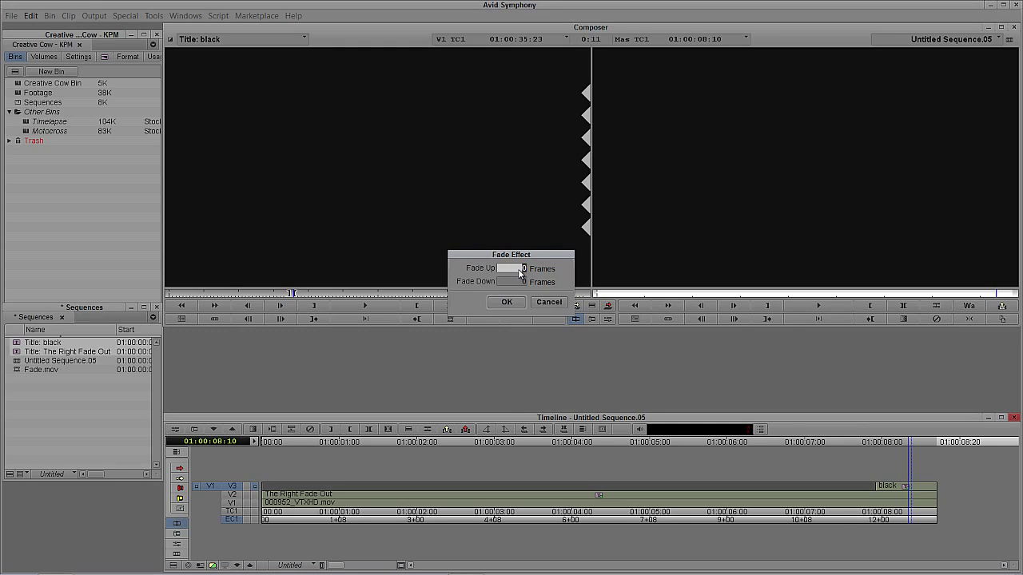
{"action": "left_click", "coordinate": [518, 301]}
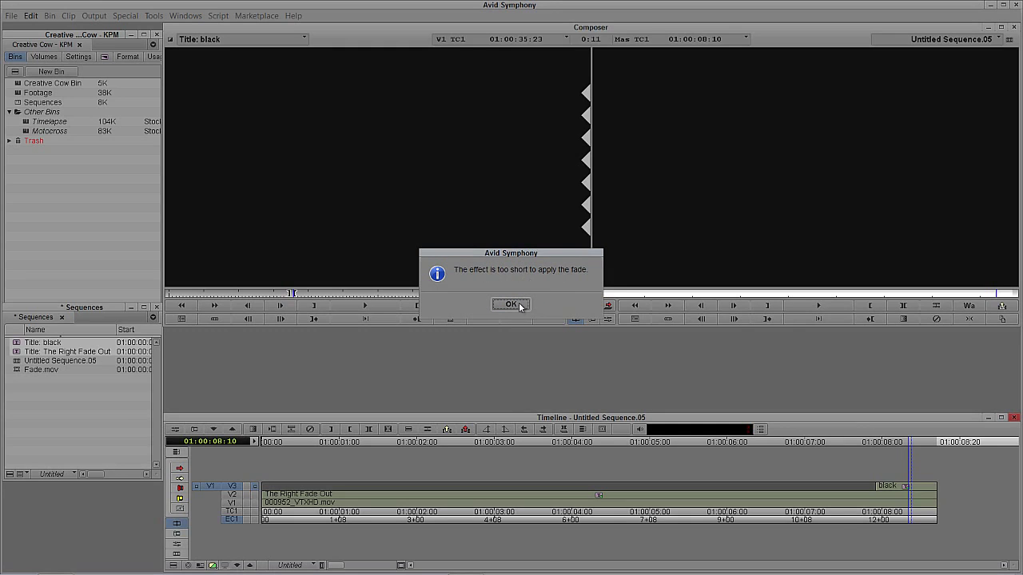
{"action": "left_click", "coordinate": [518, 303]}
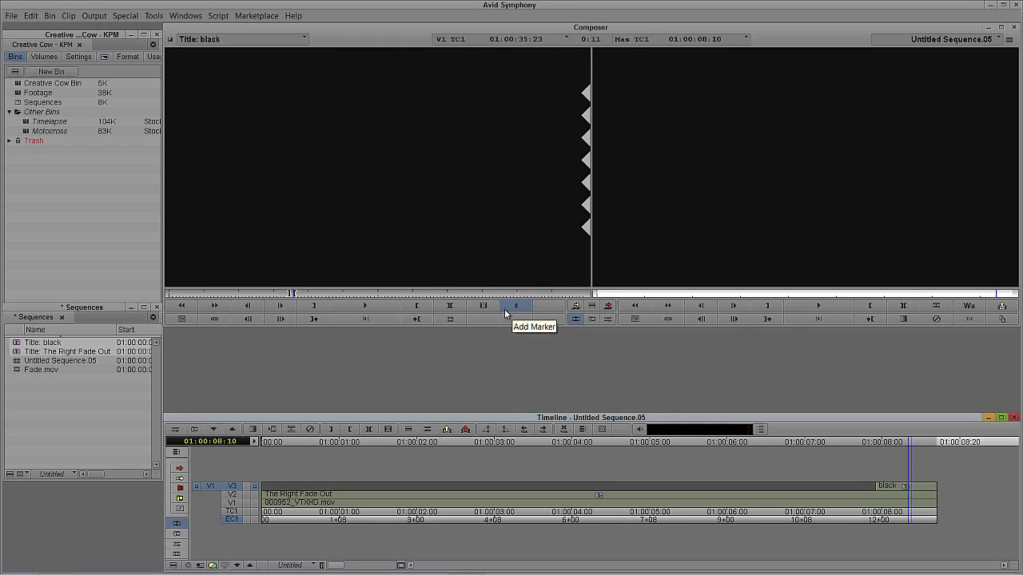
{"action": "left_click", "coordinate": [504, 310]}
{"action": "key", "text": "BackSpace"}
{"action": "key", "text": "Return"}
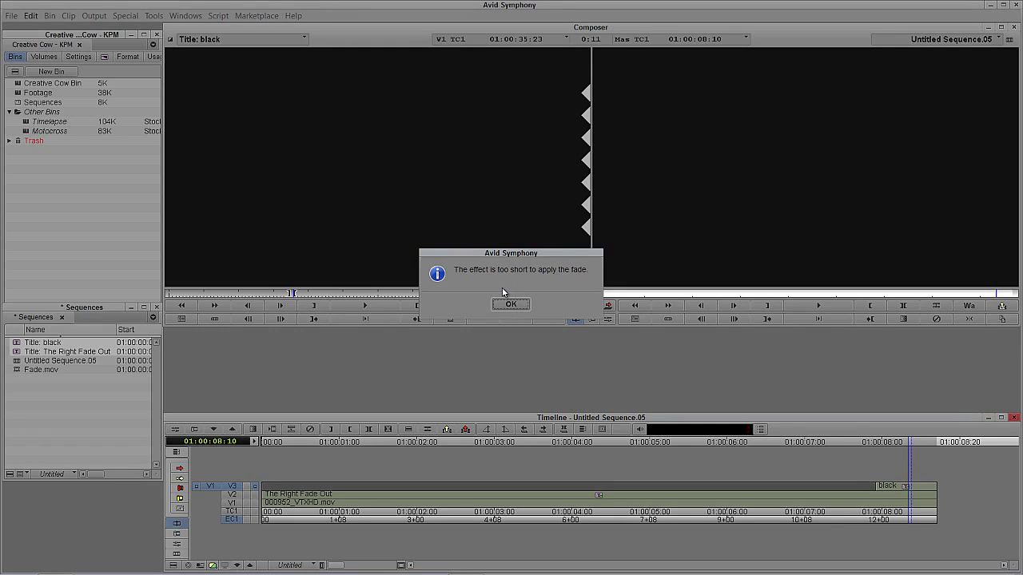
{"action": "left_click", "coordinate": [499, 306]}
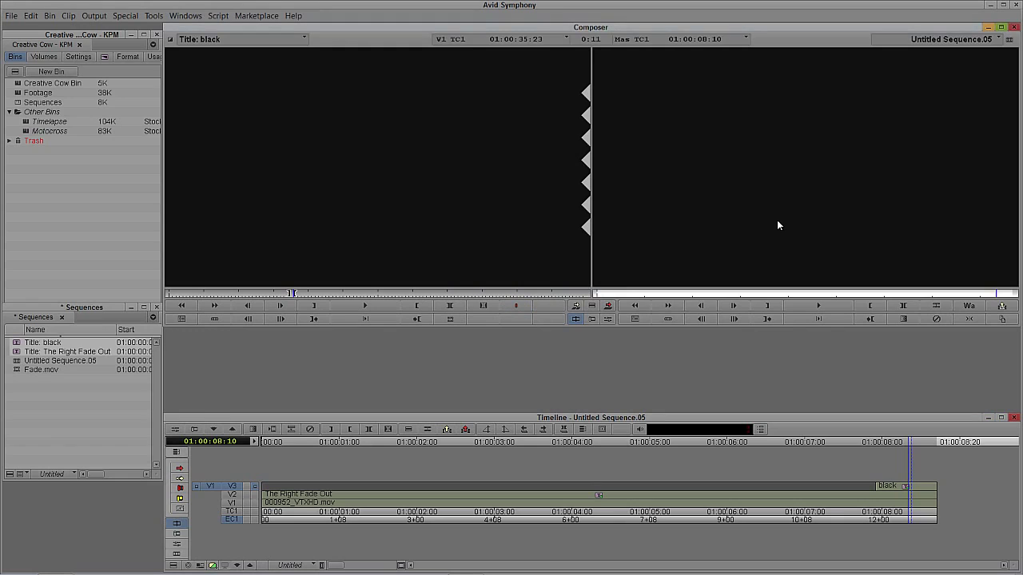
Step: Keyframe the black title's foreground level at its first frame and near its end, setting the first keyframe's level to 0
{"action": "key", "text": "ctrl+8"}
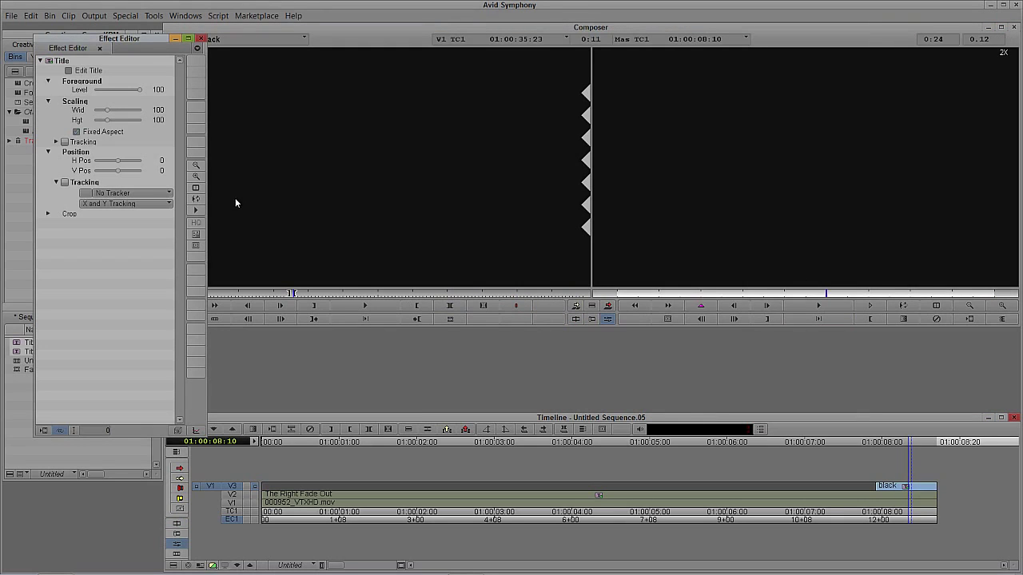
{"action": "left_click", "coordinate": [635, 305]}
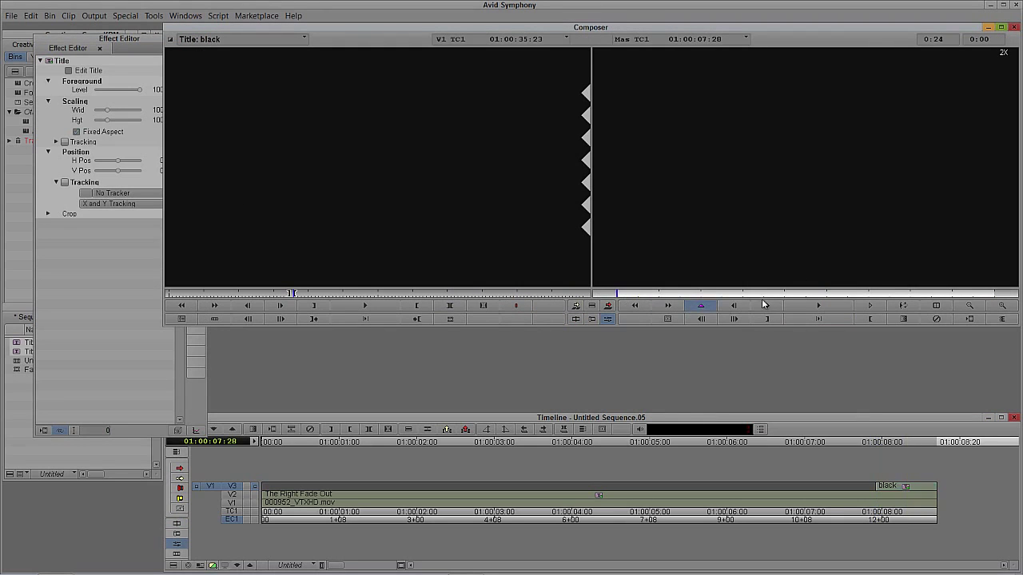
{"action": "left_click_drag", "start_coordinate": [843, 297], "coordinate": [1010, 301]}
{"action": "left_click", "coordinate": [700, 305]}
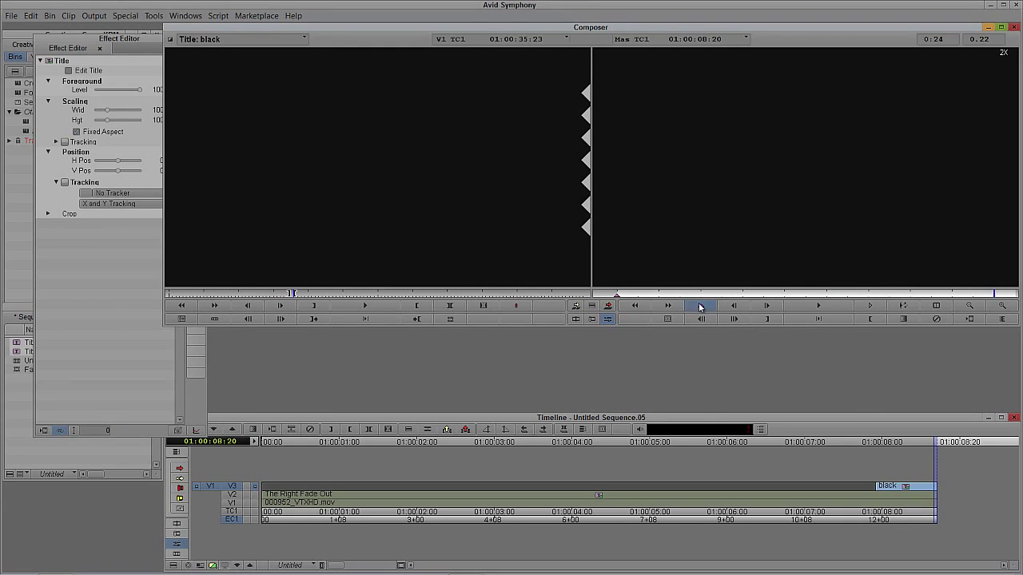
{"action": "left_click", "coordinate": [614, 295]}
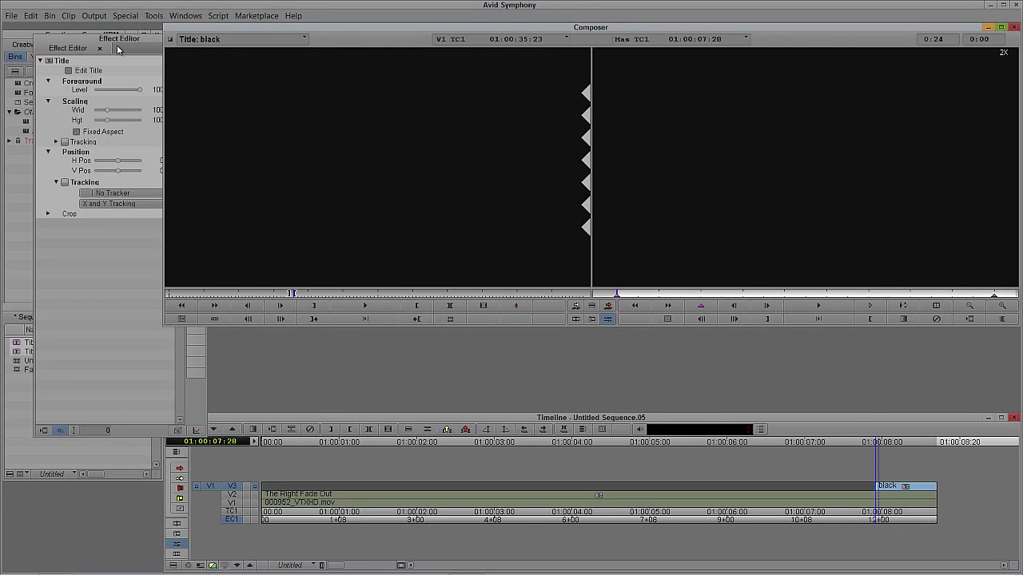
{"action": "left_click", "coordinate": [141, 75]}
{"action": "left_click_drag", "start_coordinate": [138, 90], "coordinate": [68, 98]}
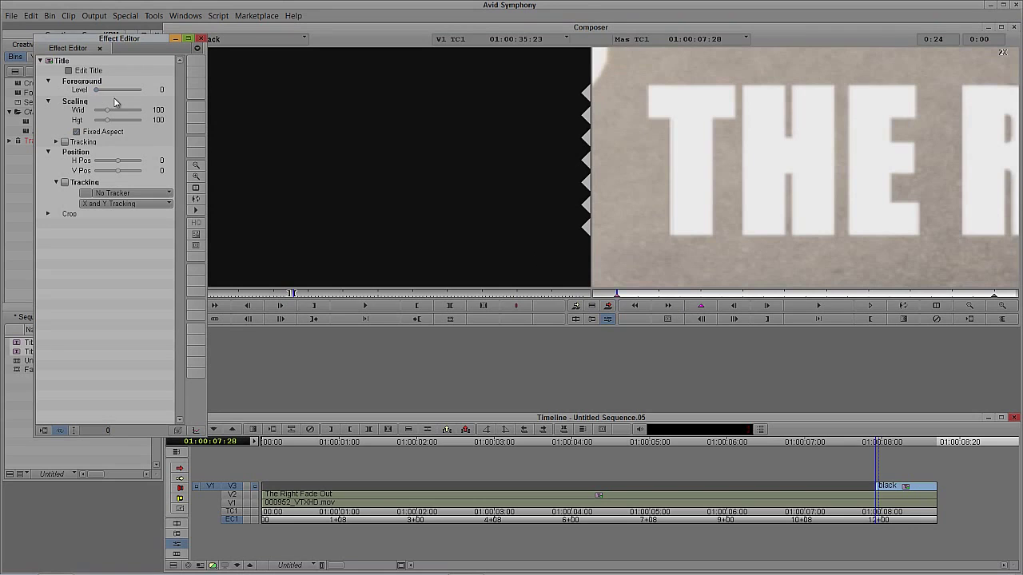
Step: Reduce the effect preview's magnification, leave effect mode, and scrub through the black title to check the fade
{"action": "left_click", "coordinate": [197, 171]}
{"action": "left_click", "coordinate": [198, 171]}
{"action": "left_click", "coordinate": [198, 171]}
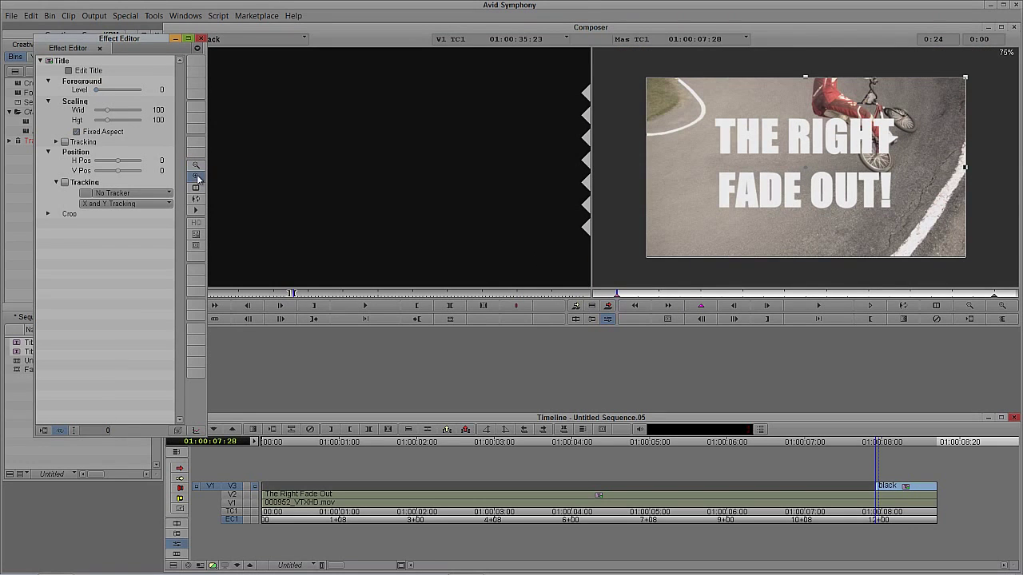
{"action": "left_click", "coordinate": [197, 176]}
{"action": "key", "text": "y"}
{"action": "left_click_drag", "start_coordinate": [883, 503], "coordinate": [904, 488]}
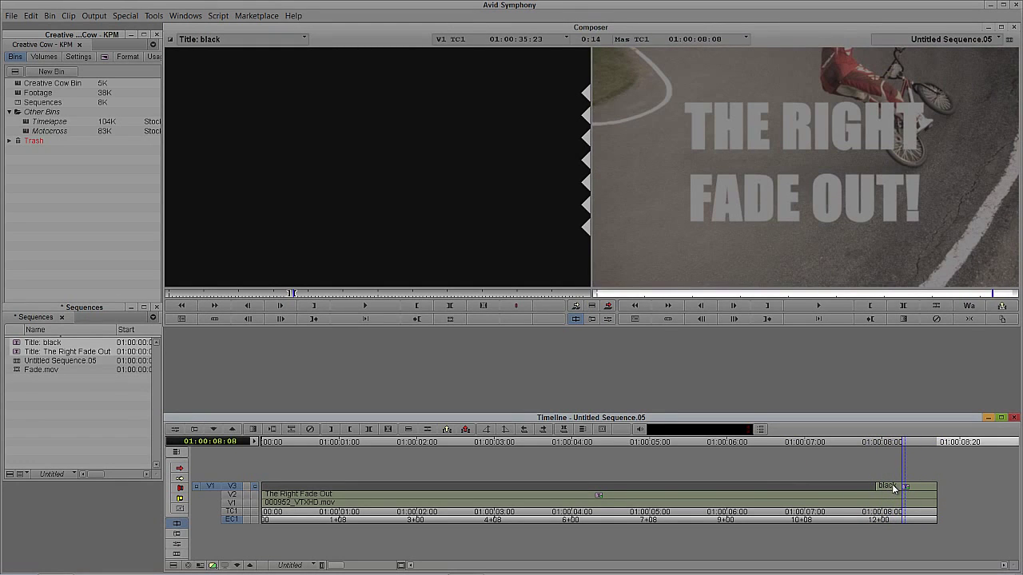
Step: Add two video tracks, V4 and V5, and move the black title from V3 up to V5
{"action": "key", "text": "ctrl+y"}
{"action": "key", "text": "ctrl+y"}
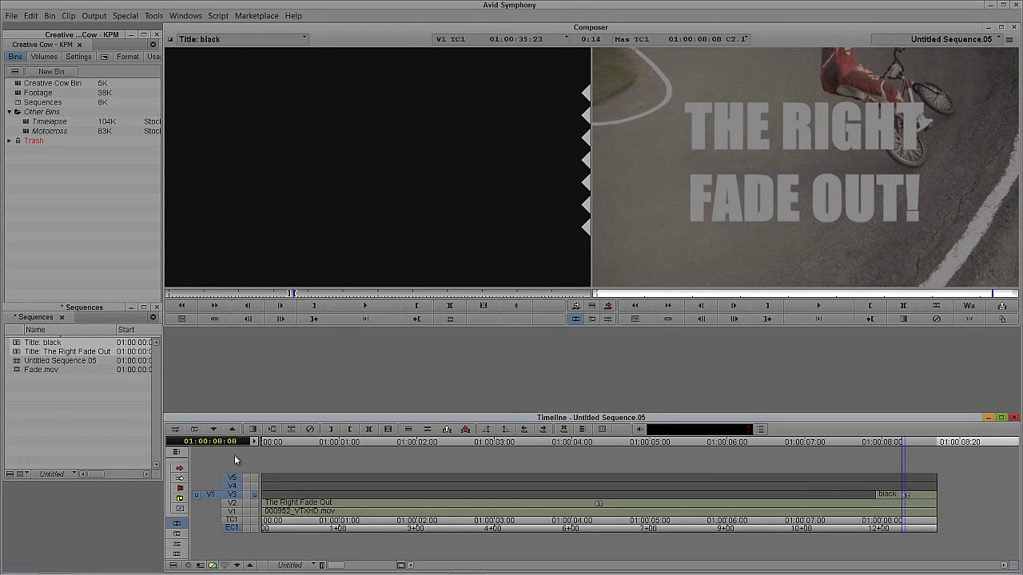
{"action": "left_click_drag", "start_coordinate": [904, 495], "coordinate": [904, 478]}
Step: Open the Motocross bin and load 000954_VTXHD.mov into the source monitor
{"action": "left_click", "coordinate": [93, 241]}
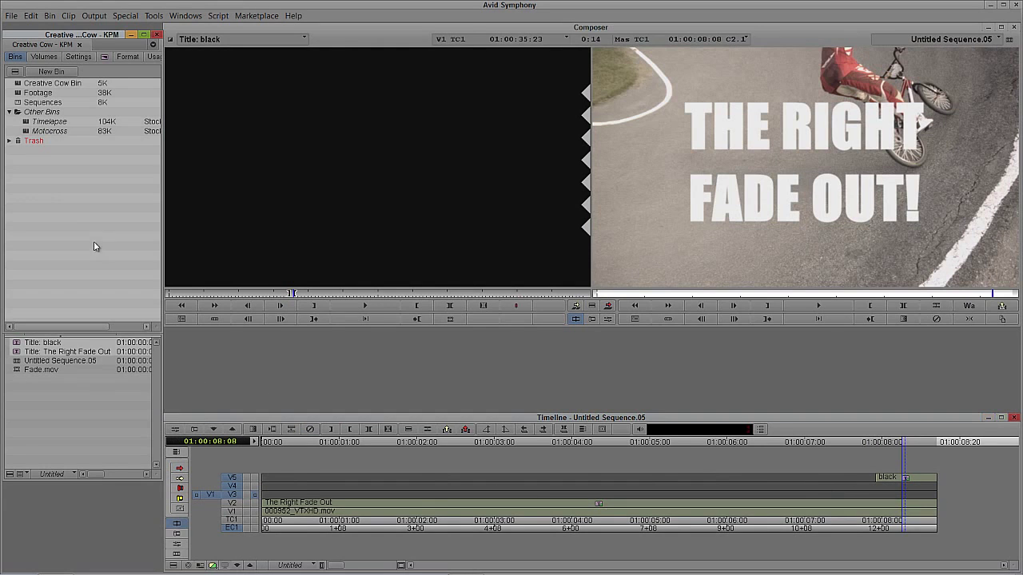
{"action": "left_click", "coordinate": [26, 132]}
{"action": "double_click", "coordinate": [25, 132]}
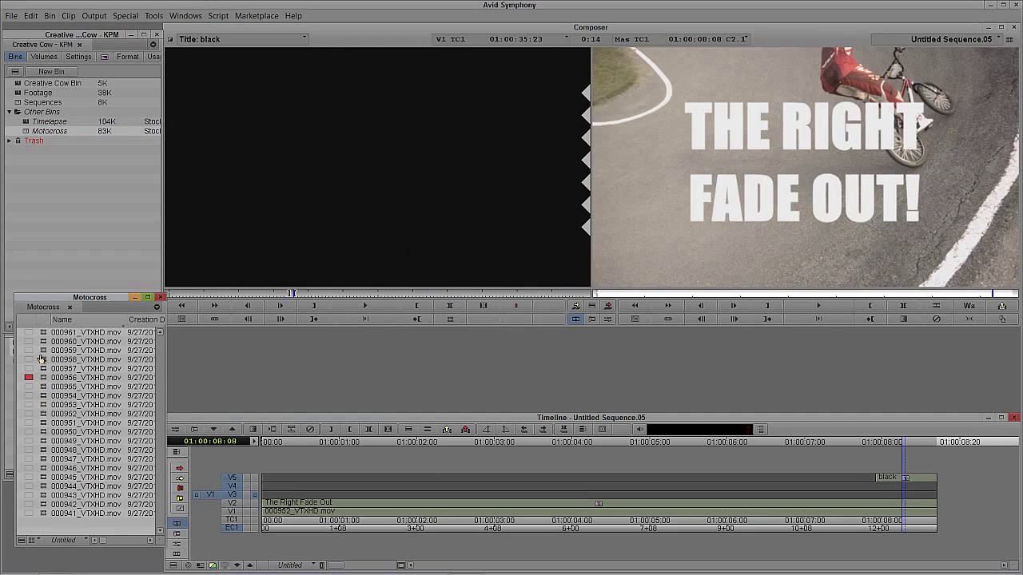
{"action": "left_click", "coordinate": [42, 396]}
{"action": "double_click", "coordinate": [41, 396]}
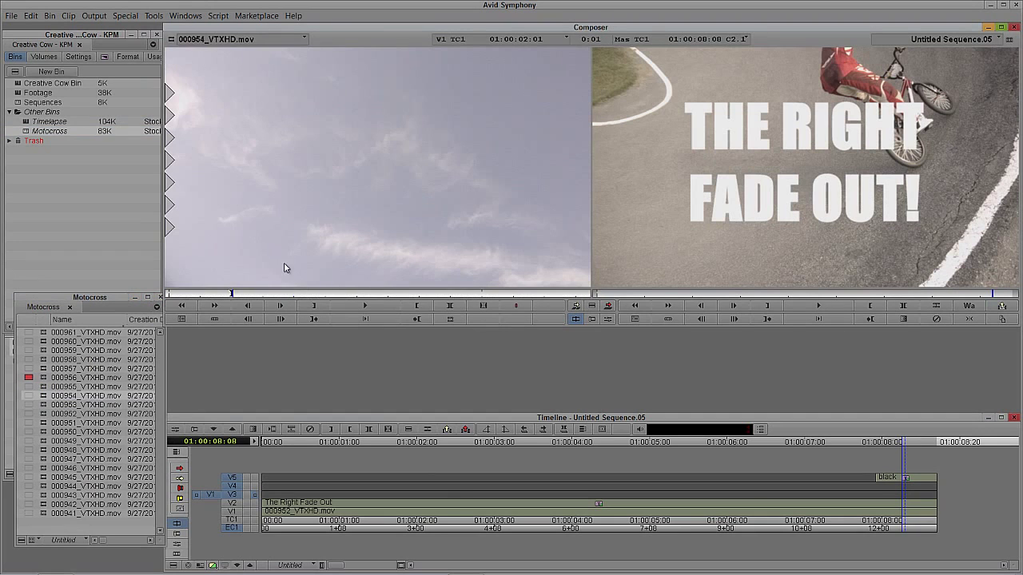
Step: Disable V4 and V5, mark the sequence's full length, and overwrite 000954_VTXHD.mov onto V3
{"action": "left_click", "coordinate": [612, 223]}
{"action": "left_click", "coordinate": [439, 500]}
{"action": "left_click", "coordinate": [233, 486]}
{"action": "left_click", "coordinate": [233, 478]}
{"action": "left_click", "coordinate": [373, 511]}
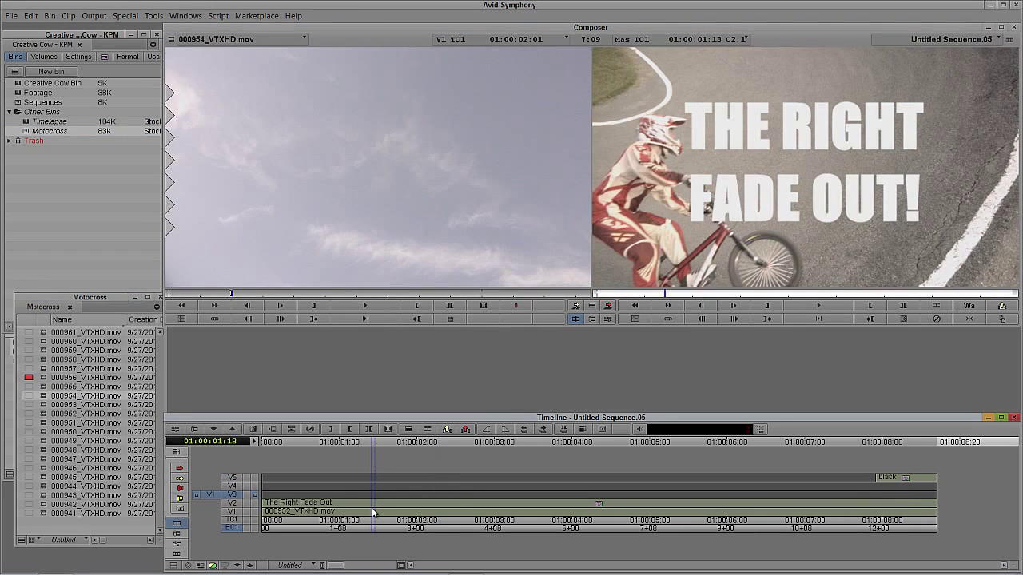
{"action": "key", "text": "t"}
{"action": "key", "text": "b"}
Step: Apply a 3D Warp to 000954_VTXHD.mov on V3, and scale and position it as a small inset in the frame's lower-right corner
{"action": "left_click", "coordinate": [635, 504]}
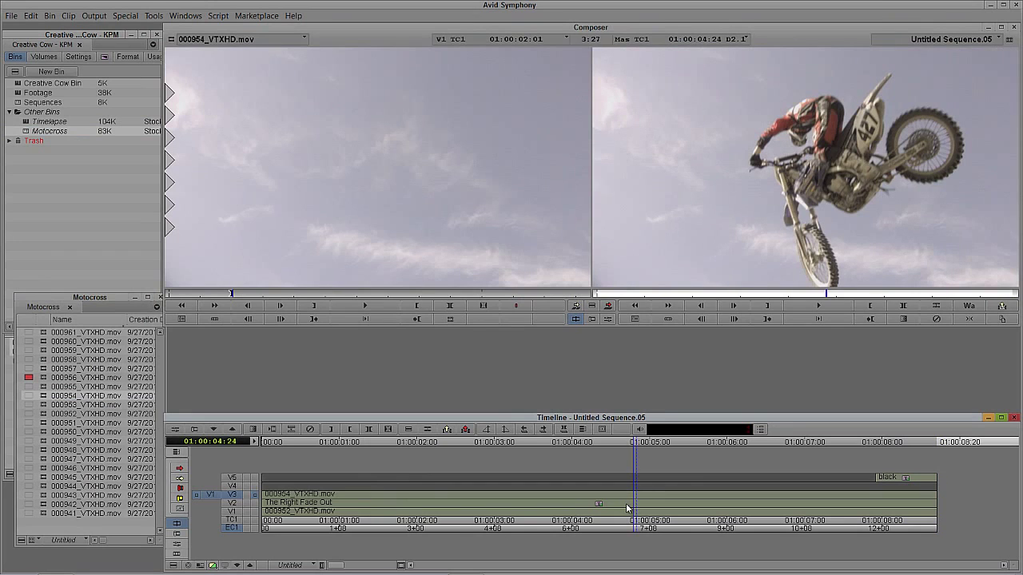
{"action": "key", "text": "ctrl+8"}
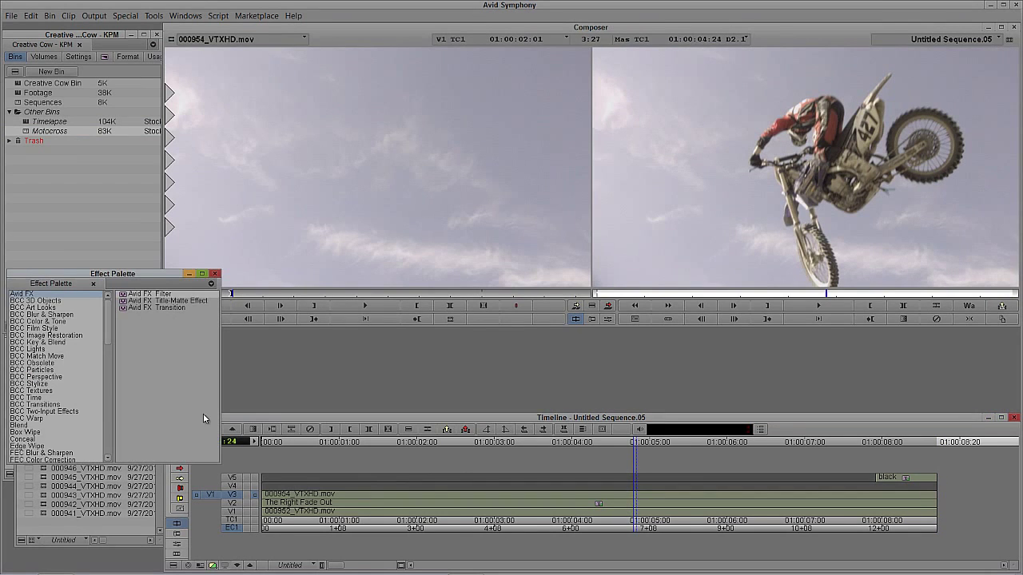
{"action": "left_click", "coordinate": [21, 426]}
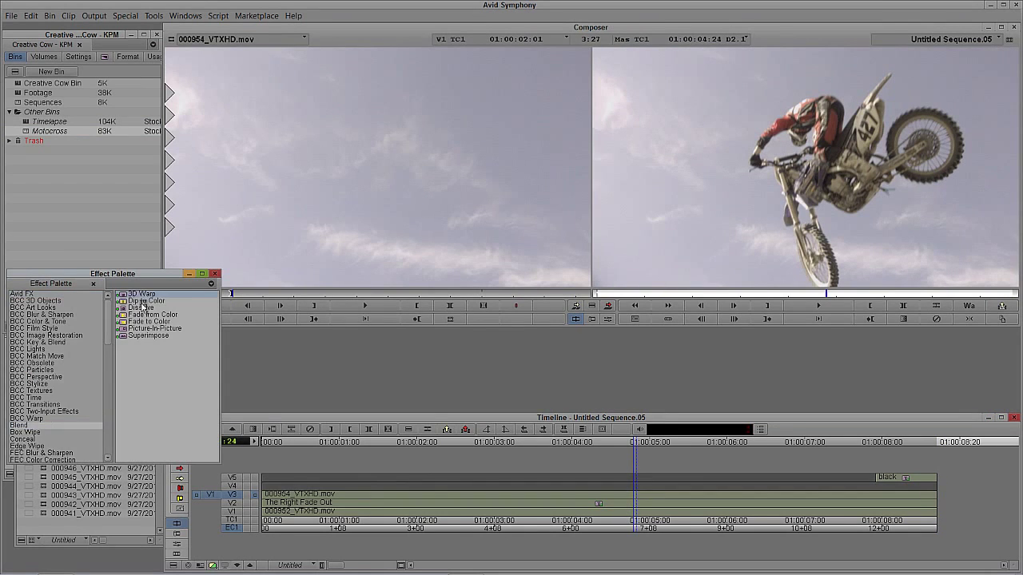
{"action": "left_click_drag", "start_coordinate": [141, 295], "coordinate": [605, 496]}
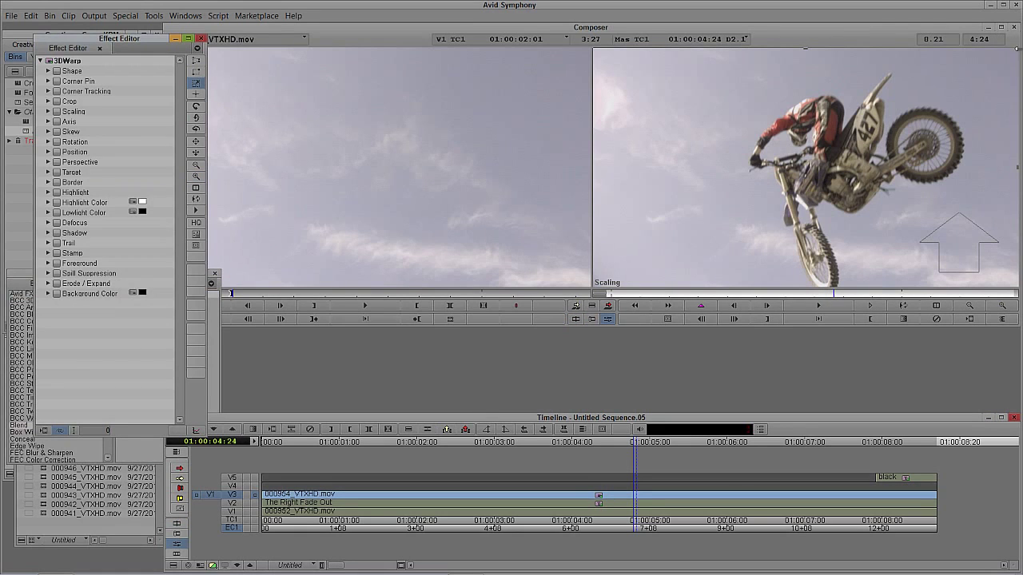
{"action": "left_click_drag", "start_coordinate": [1018, 53], "coordinate": [878, 157]}
{"action": "left_click_drag", "start_coordinate": [803, 191], "coordinate": [909, 248]}
{"action": "key", "text": "y"}
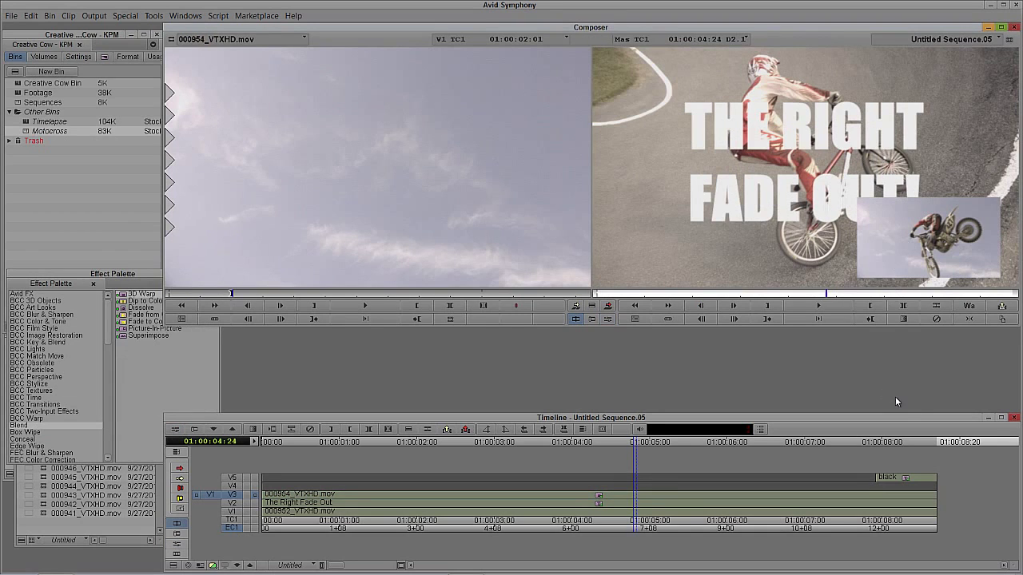
Step: Patch source V1 to V5, enable V4 as well, and mark the out point at the end of the sequence
{"action": "left_click", "coordinate": [820, 504]}
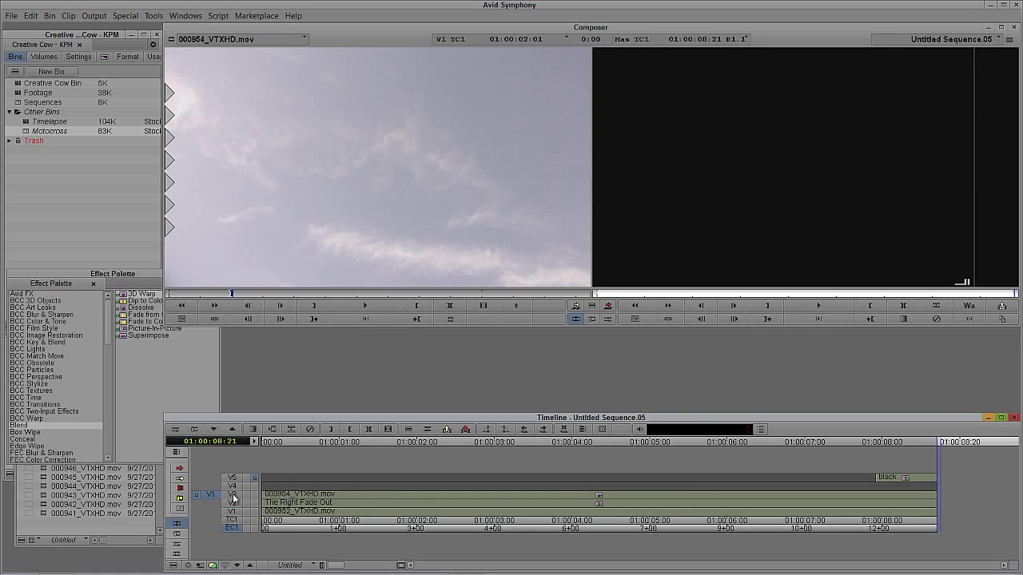
{"action": "left_click_drag", "start_coordinate": [233, 498], "coordinate": [240, 480]}
{"action": "left_click", "coordinate": [756, 490]}
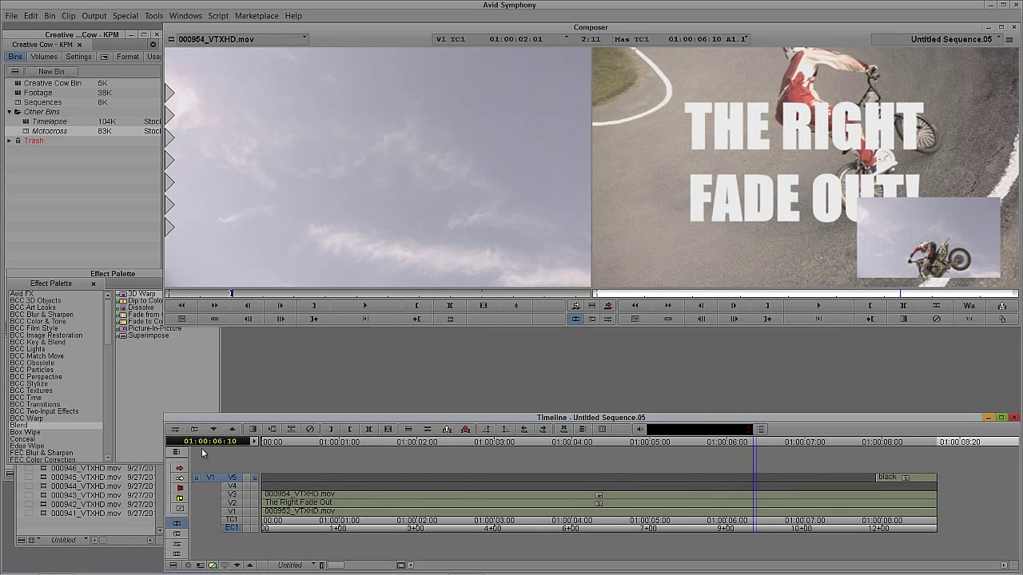
{"action": "left_click", "coordinate": [231, 486]}
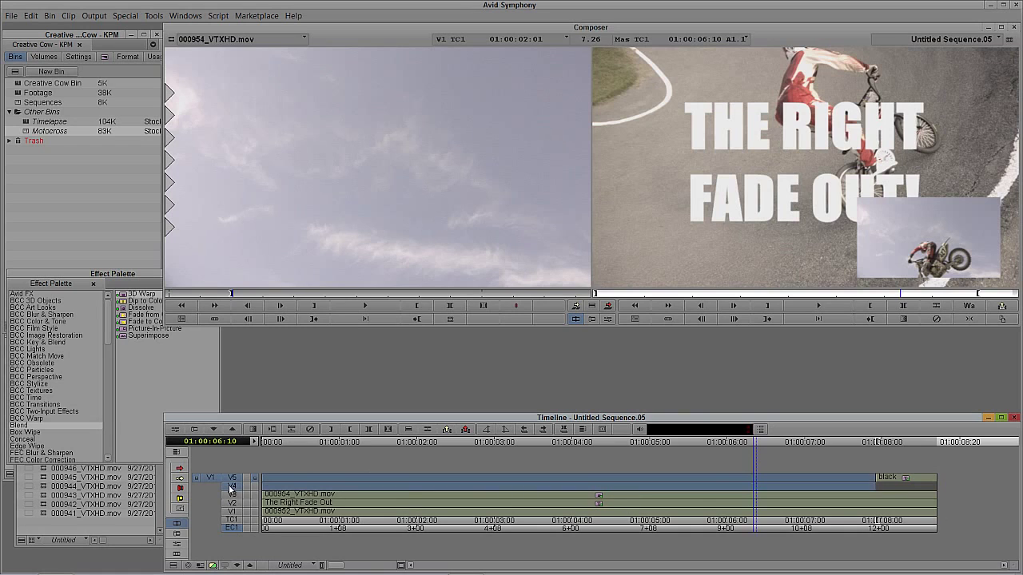
{"action": "left_click_drag", "start_coordinate": [665, 495], "coordinate": [1005, 502]}
{"action": "key", "text": "o"}
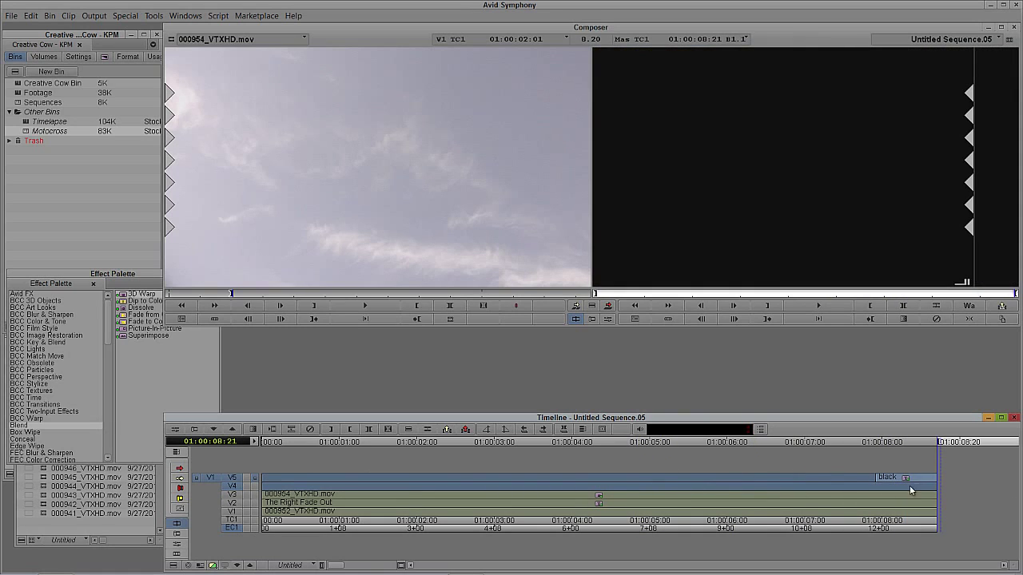
Step: Enable all tracks, mark the entire sequence and extract its contents, and bring up the Sequences bin
{"action": "key", "text": "ctrl+a"}
{"action": "key", "text": "t"}
{"action": "key", "text": "x"}
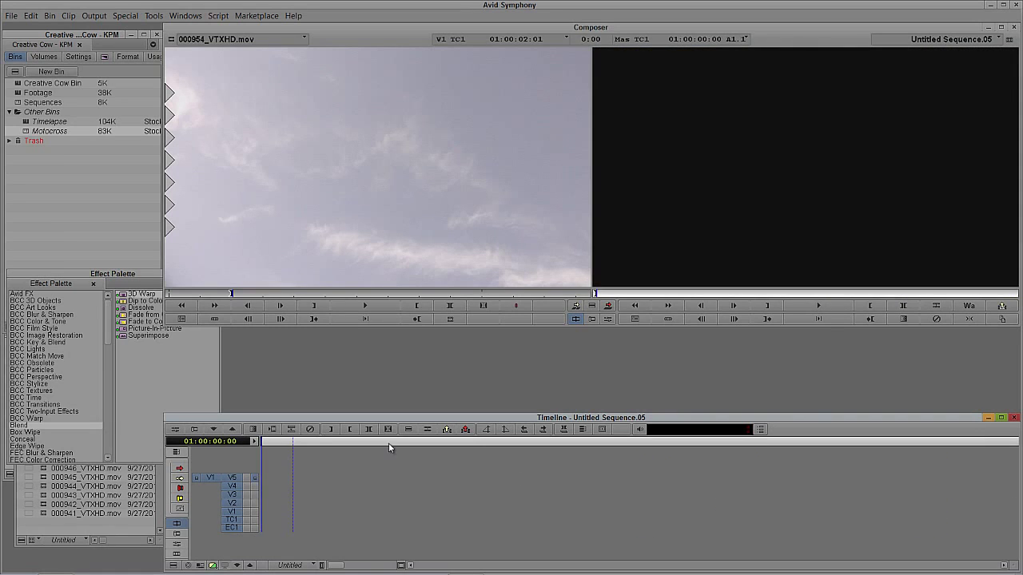
{"action": "left_click", "coordinate": [75, 223]}
{"action": "double_click", "coordinate": [18, 104]}
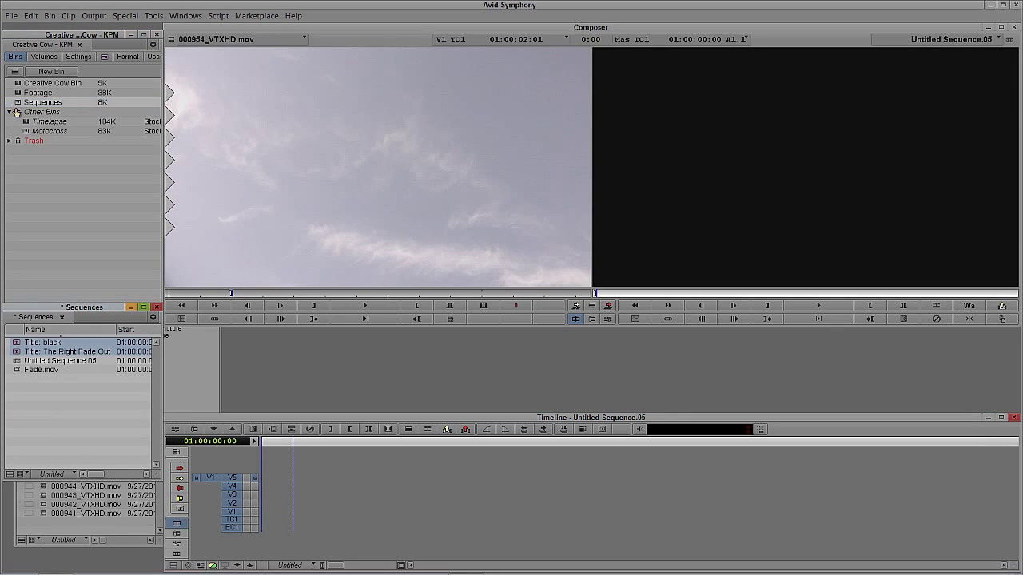
Step: Load Fade.mov from the Sequences bin into the source monitor and splice it into the empty sequence on V1
{"action": "left_click", "coordinate": [23, 397]}
{"action": "left_click_drag", "start_coordinate": [16, 371], "coordinate": [328, 225]}
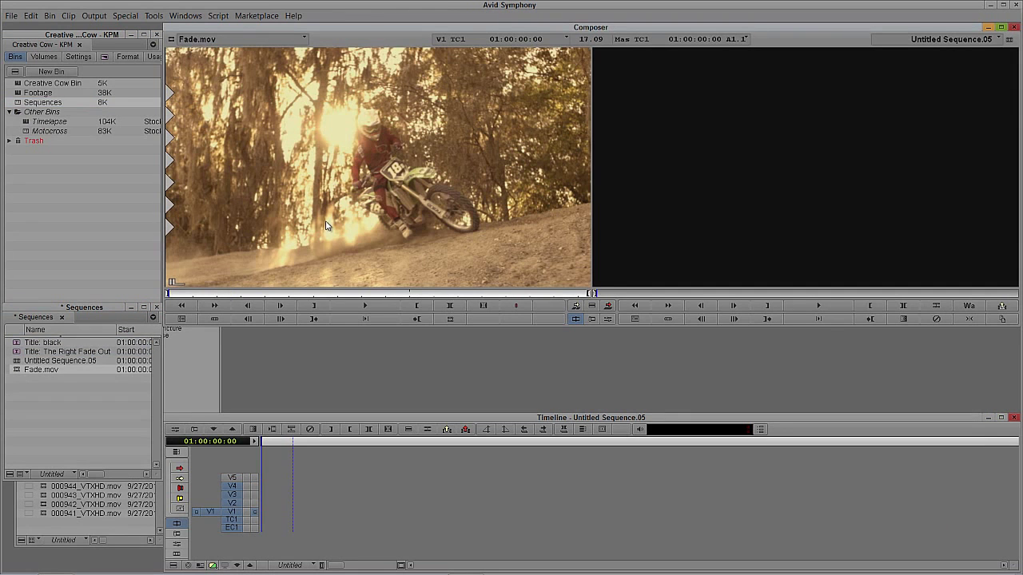
{"action": "key", "text": "v"}
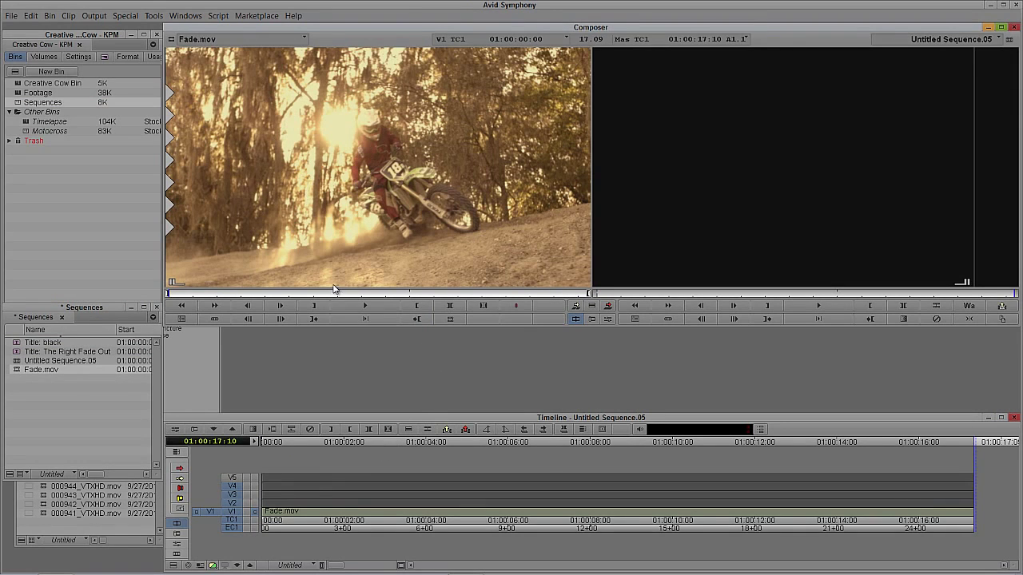
Step: Deselect V1 and delete the empty video tracks V2 through V5
{"action": "left_click", "coordinate": [235, 513]}
{"action": "left_click", "coordinate": [397, 514]}
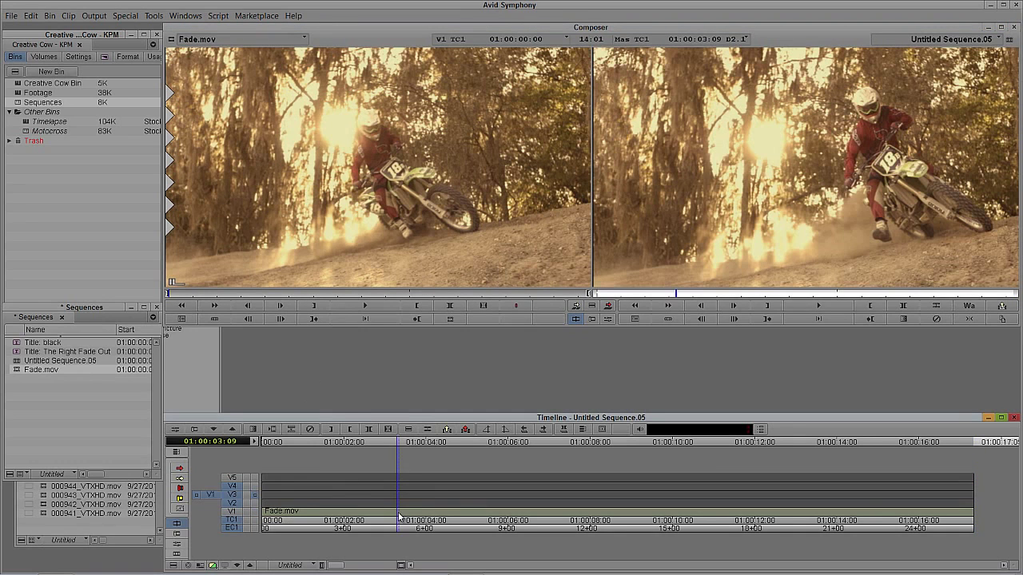
{"action": "left_click", "coordinate": [371, 493]}
{"action": "key", "text": "Delete"}
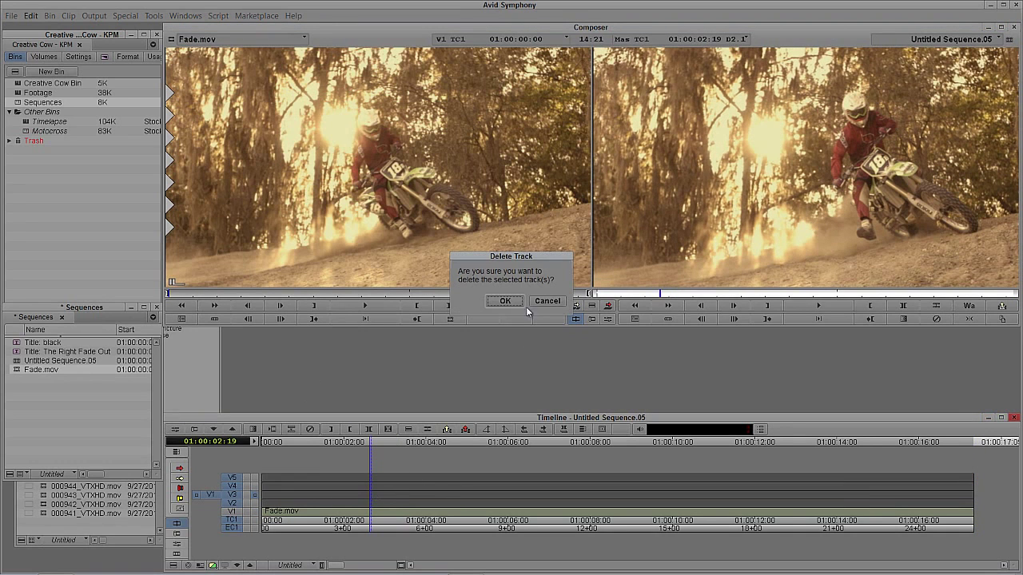
{"action": "key", "text": "Return"}
Step: Go to the end of Fade.mov and step backward frame by frame through its fade-out, examining how the picture darkens
{"action": "left_click_drag", "start_coordinate": [902, 505], "coordinate": [995, 488]}
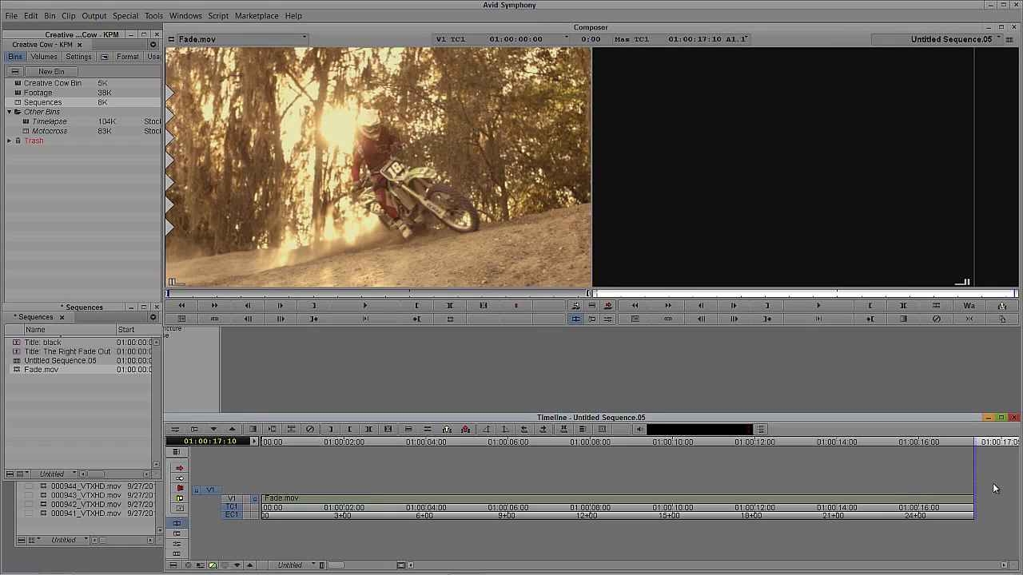
{"action": "key", "text": "Left"}
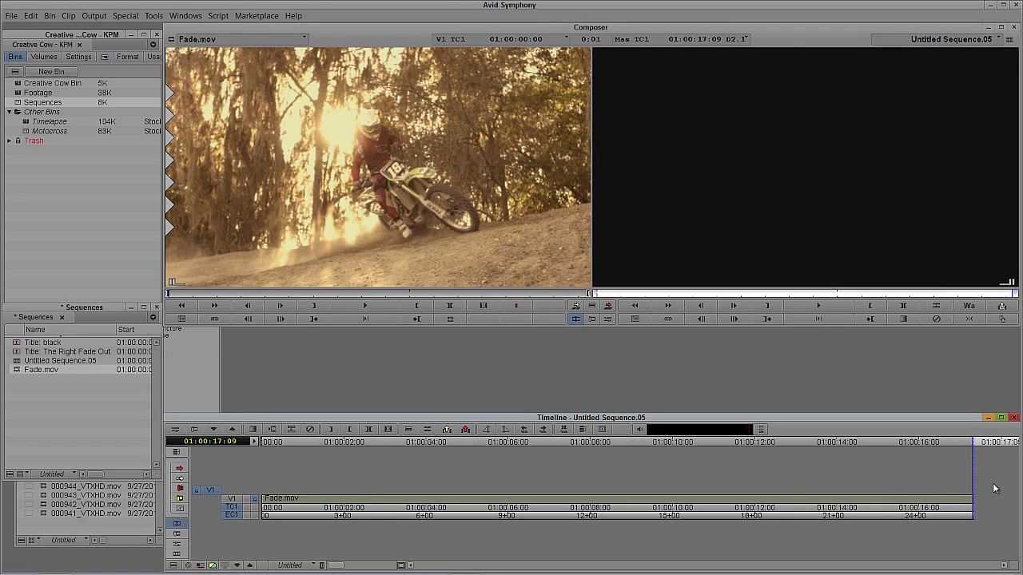
{"action": "key", "text": "Left"}
{"action": "key", "text": "Left"}
{"action": "key", "text": "Left"}
{"action": "key", "text": "Left"}
{"action": "key", "text": "Left"}
{"action": "key", "text": "Left"}
{"action": "key", "text": "Left"}
{"action": "key", "text": "Left"}
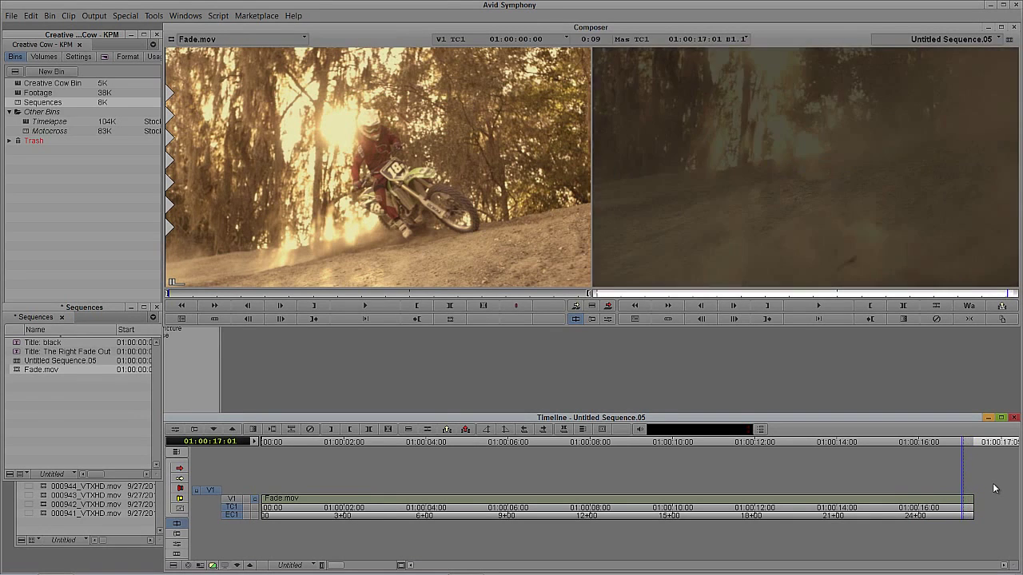
{"action": "key", "text": "Left"}
{"action": "key", "text": "Left"}
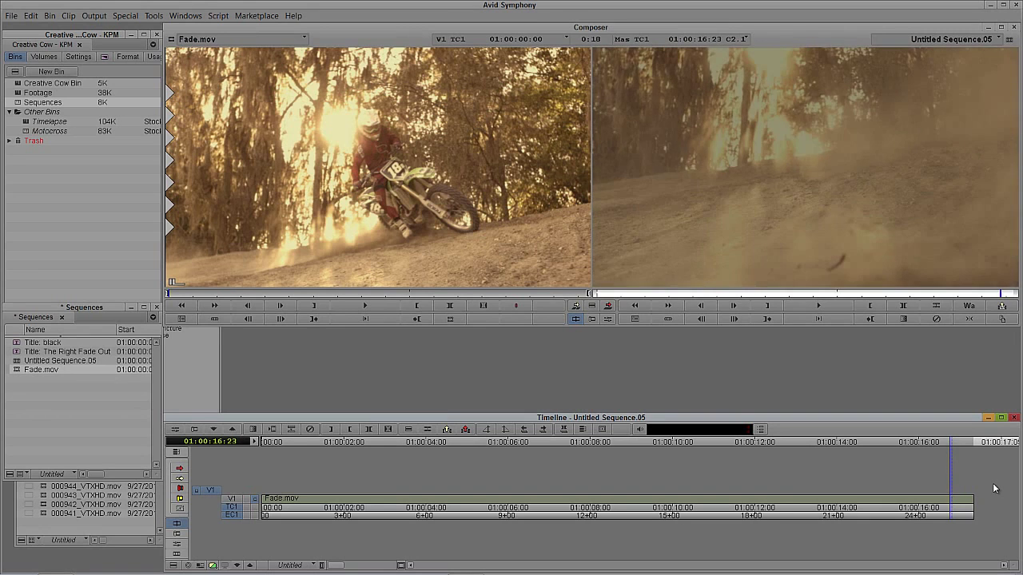
{"action": "key", "text": "Left"}
{"action": "key", "text": "Left"}
{"action": "key", "text": "Left"}
{"action": "key", "text": "Left"}
{"action": "key", "text": "Left"}
{"action": "key", "text": "Left"}
{"action": "key", "text": "Left"}
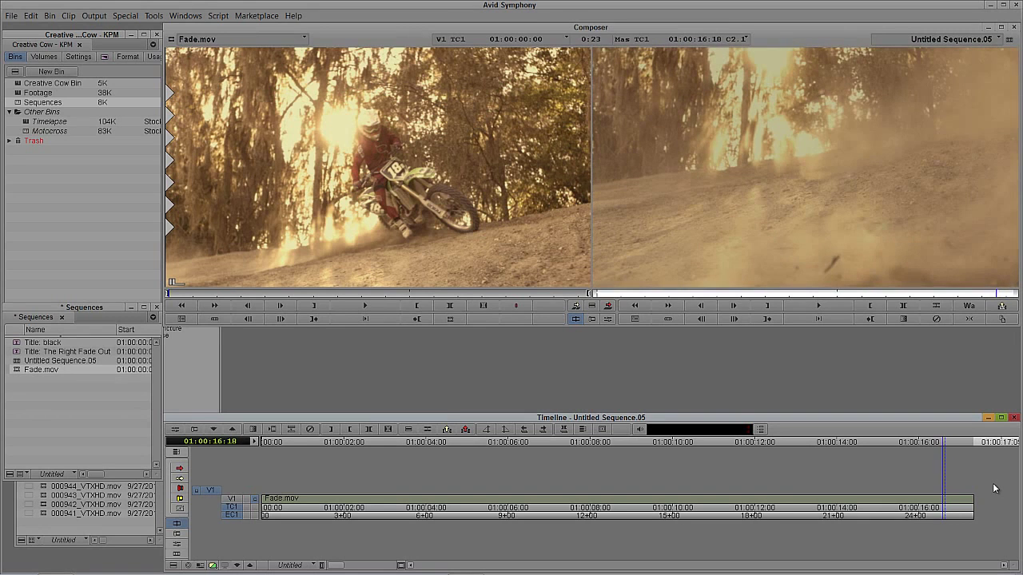
{"action": "key", "text": "Left"}
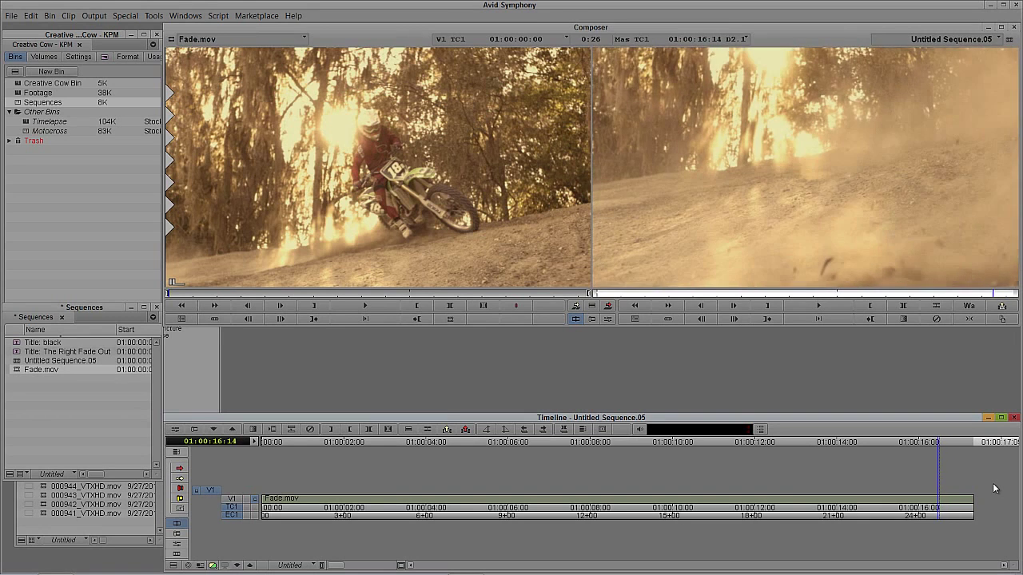
{"action": "key", "text": "Left"}
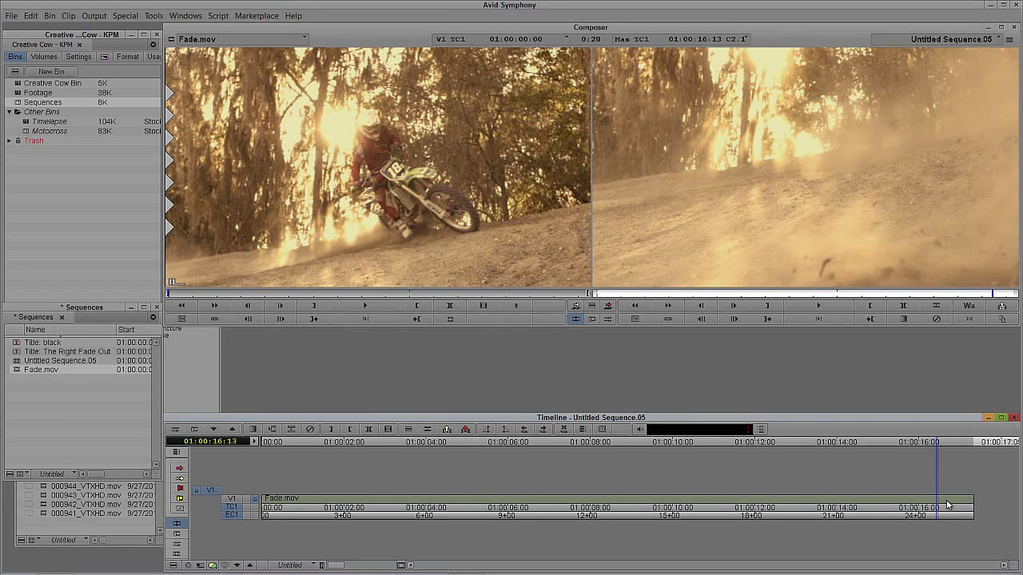
{"action": "left_click_drag", "start_coordinate": [946, 499], "coordinate": [904, 501]}
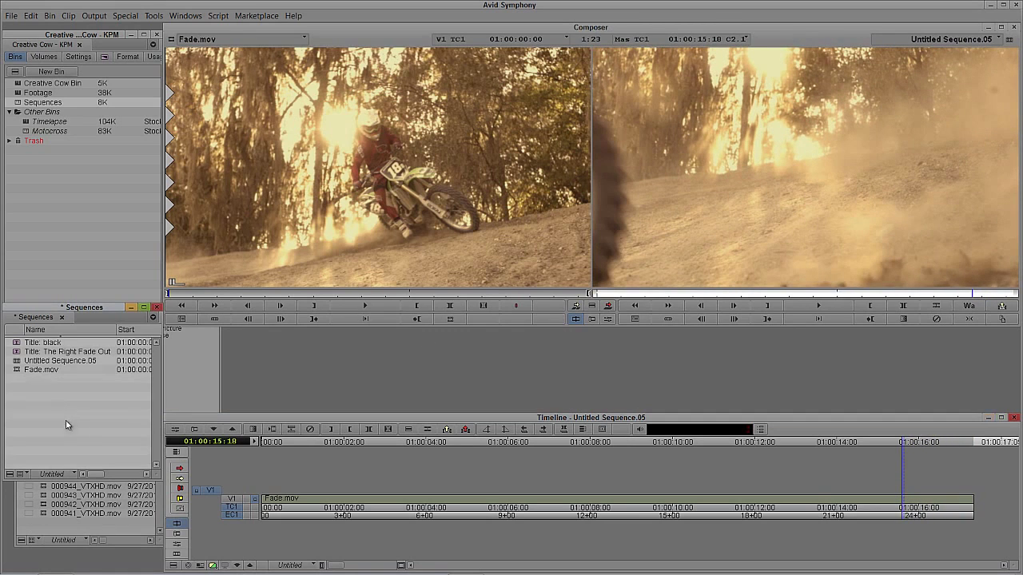
Step: Load the title The Right Fade Out into the source monitor and add a new video track V2 to the sequence
{"action": "left_click_drag", "start_coordinate": [17, 354], "coordinate": [257, 231]}
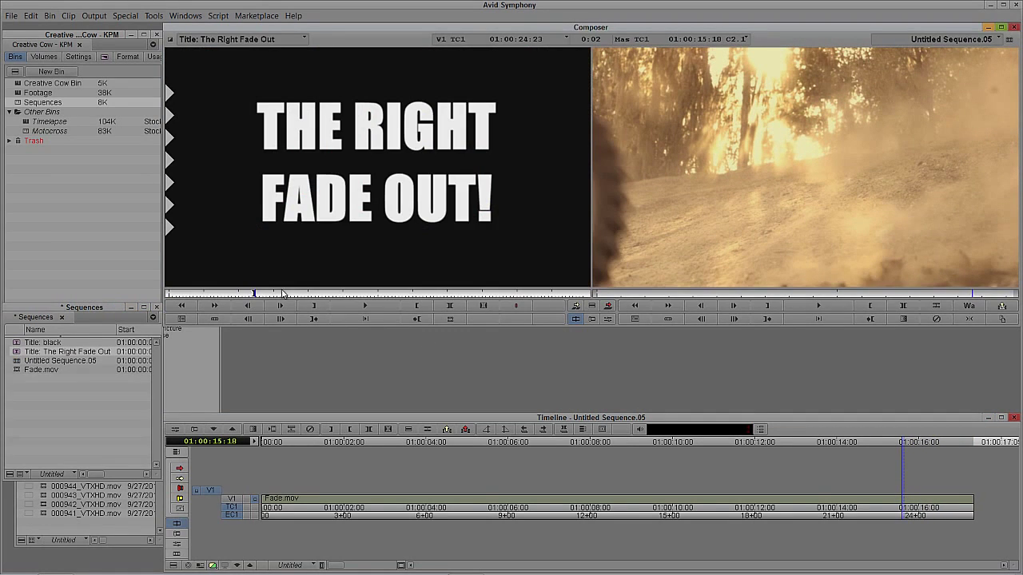
{"action": "left_click", "coordinate": [710, 241]}
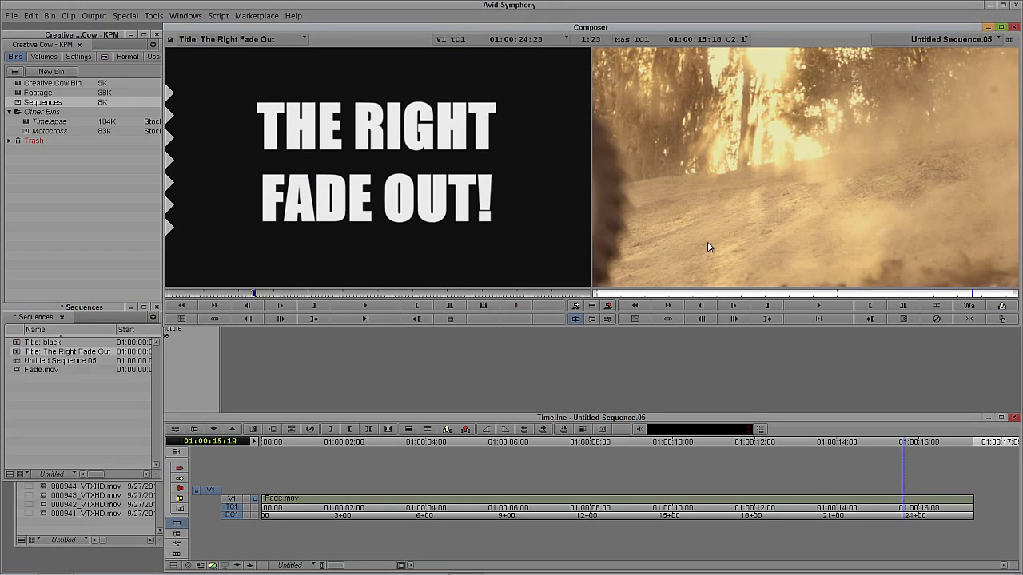
{"action": "key", "text": "ctrl+y"}
{"action": "left_click", "coordinate": [389, 488]}
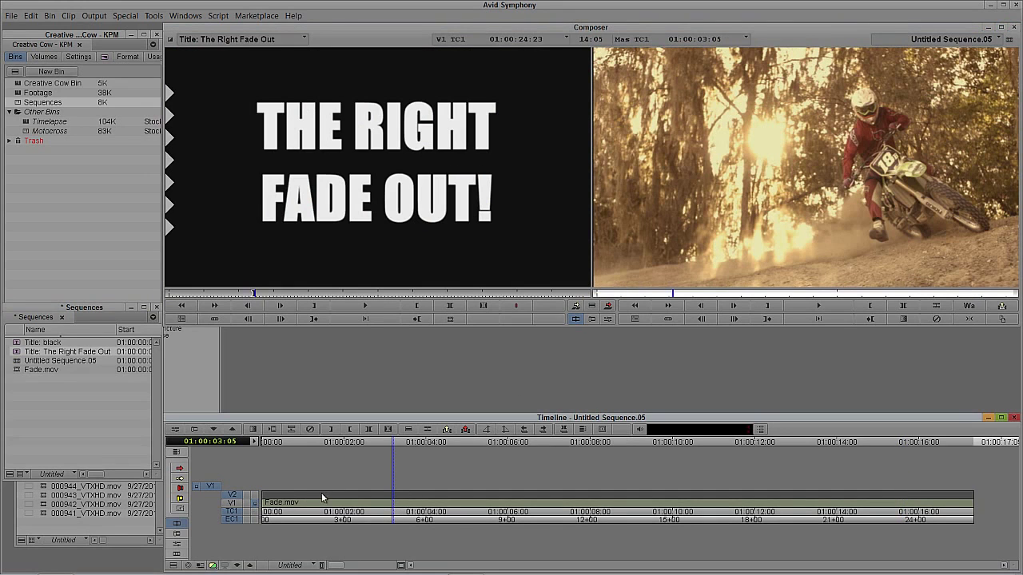
Step: Patch source V1 to V2, mark the full length of the sequence, and overwrite the title The Right Fade Out onto V2
{"action": "left_click_drag", "start_coordinate": [220, 488], "coordinate": [236, 494]}
{"action": "left_click_drag", "start_coordinate": [403, 497], "coordinate": [574, 497]}
{"action": "key", "text": "t"}
{"action": "key", "text": "b"}
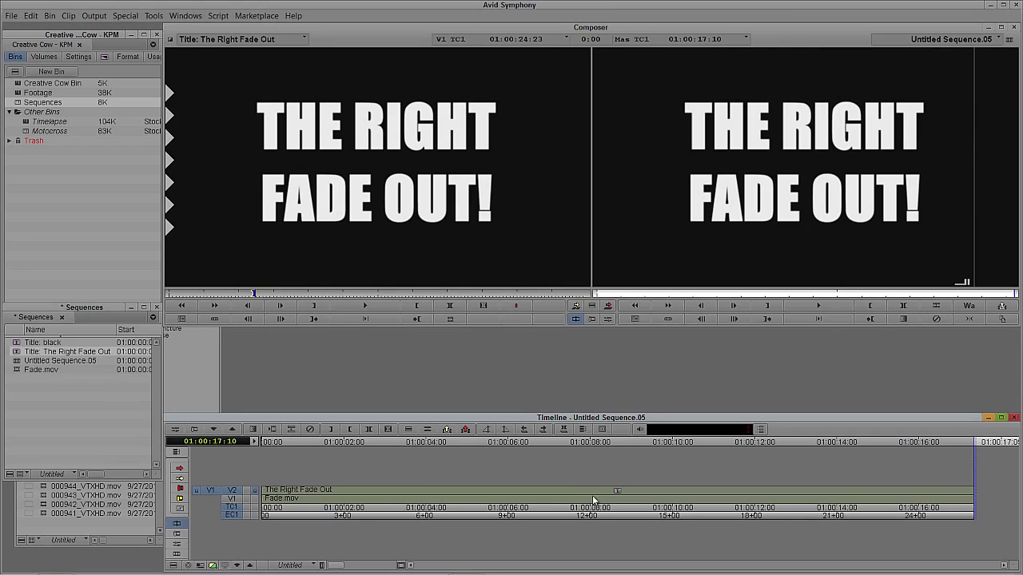
Step: Try a 20-frame Fade to Color quick transition ending at the cut at the end of the title on V2, and review it
{"action": "left_click_drag", "start_coordinate": [595, 501], "coordinate": [974, 464]}
{"action": "left_click_drag", "start_coordinate": [971, 495], "coordinate": [1003, 493]}
{"action": "key", "text": "backslash"}
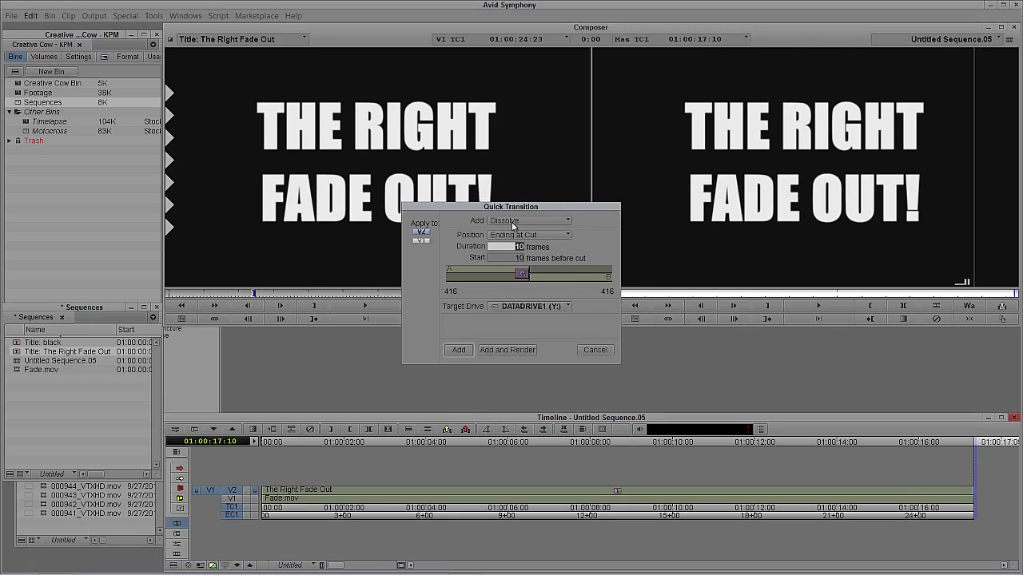
{"action": "left_click", "coordinate": [512, 224]}
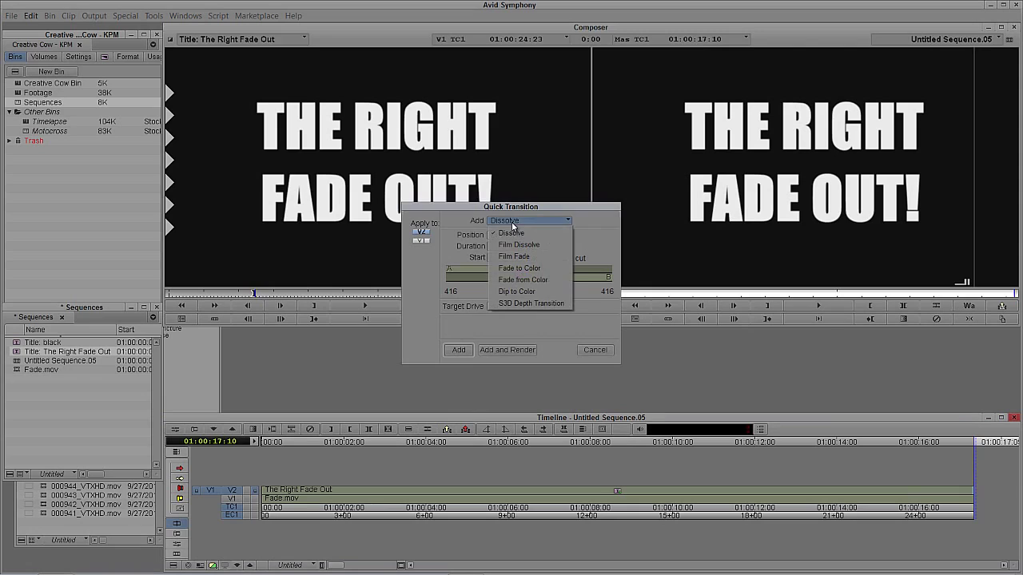
{"action": "left_click", "coordinate": [516, 268]}
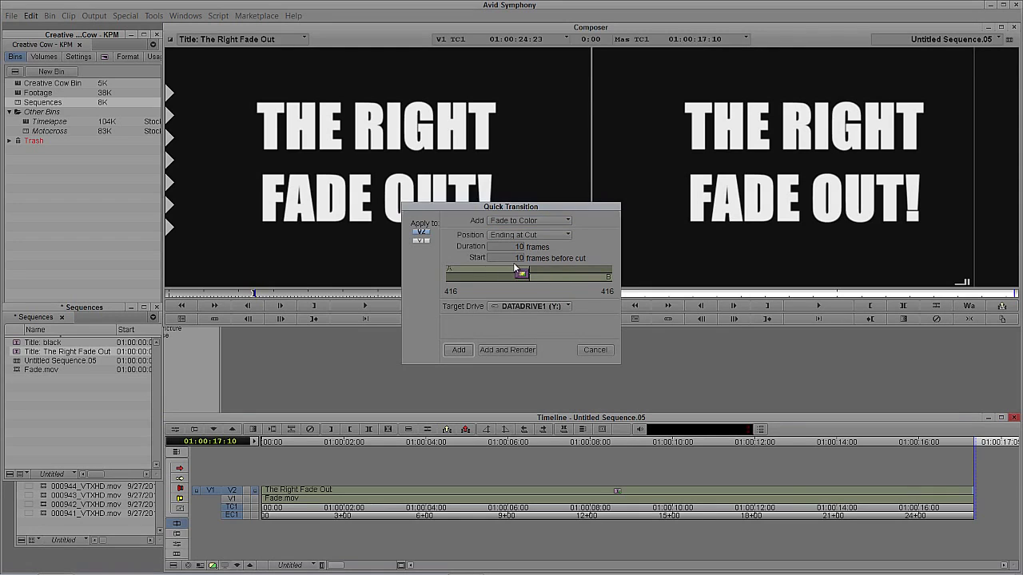
{"action": "left_click", "coordinate": [513, 249]}
{"action": "type", "text": "20"}
{"action": "left_click", "coordinate": [457, 350]}
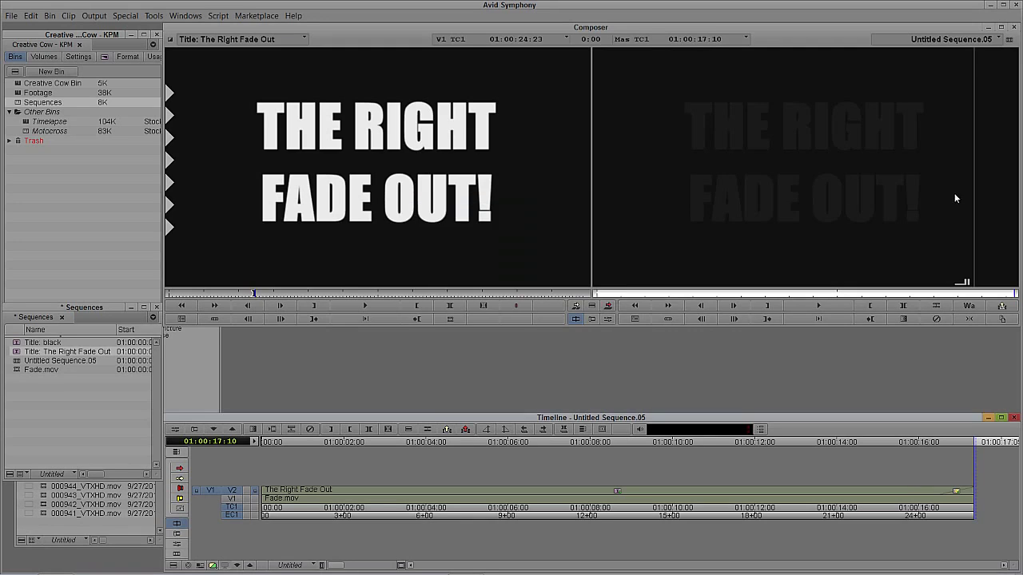
{"action": "left_click", "coordinate": [892, 493]}
{"action": "left_click_drag", "start_coordinate": [908, 490], "coordinate": [628, 492]}
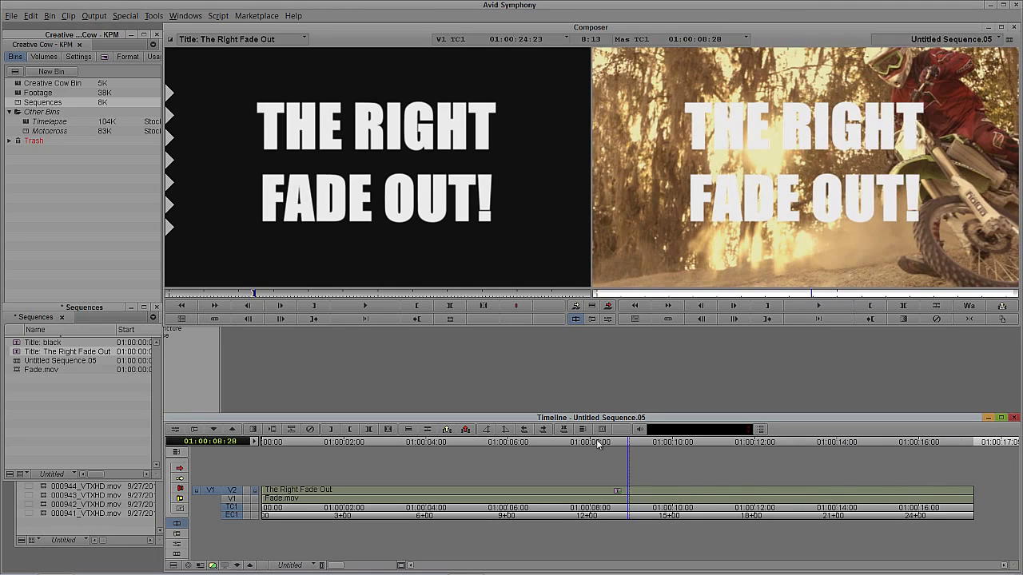
Step: Step into the title effect on V2 and monitor its Graphic Fill and Alpha Matte layers in turn
{"action": "left_click", "coordinate": [237, 567]}
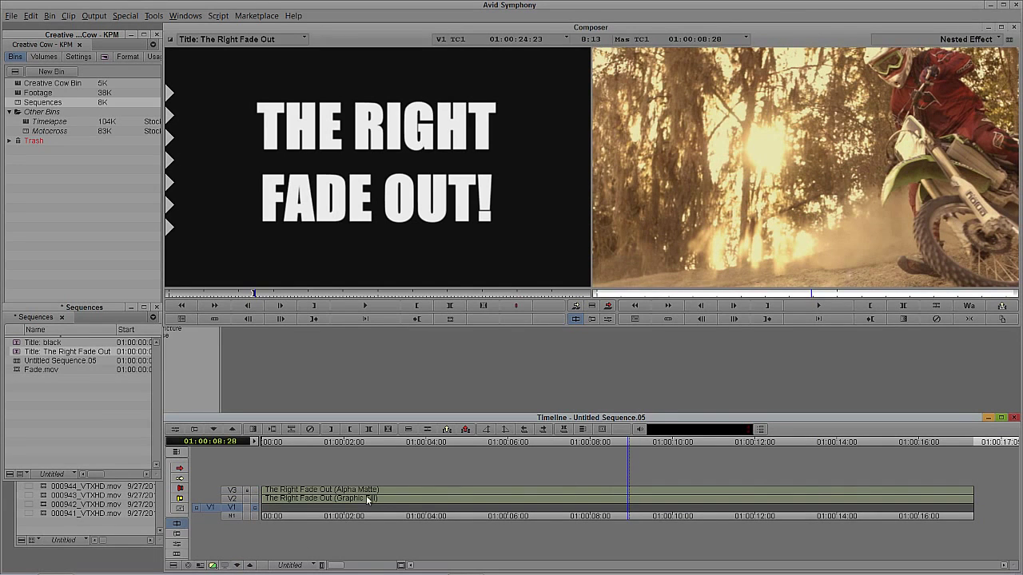
{"action": "left_click", "coordinate": [557, 496]}
{"action": "left_click", "coordinate": [234, 499]}
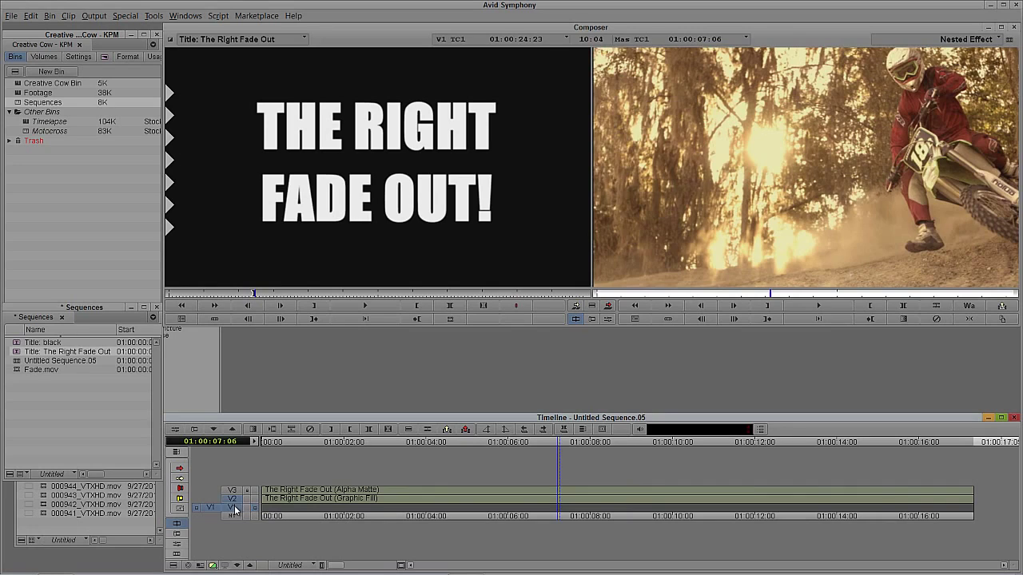
{"action": "left_click", "coordinate": [234, 507]}
{"action": "left_click_drag", "start_coordinate": [399, 497], "coordinate": [647, 493]}
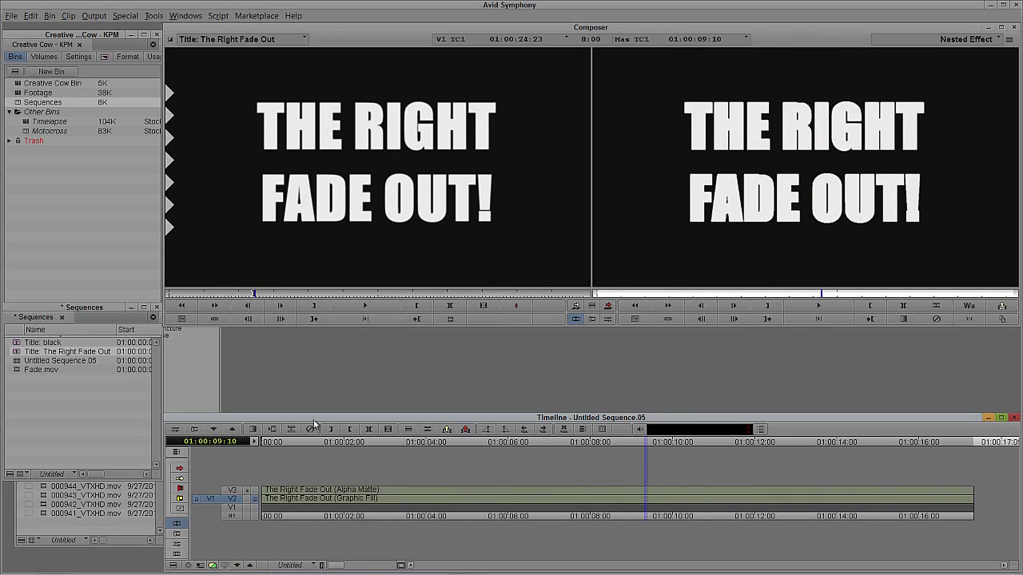
{"action": "left_click", "coordinate": [254, 490]}
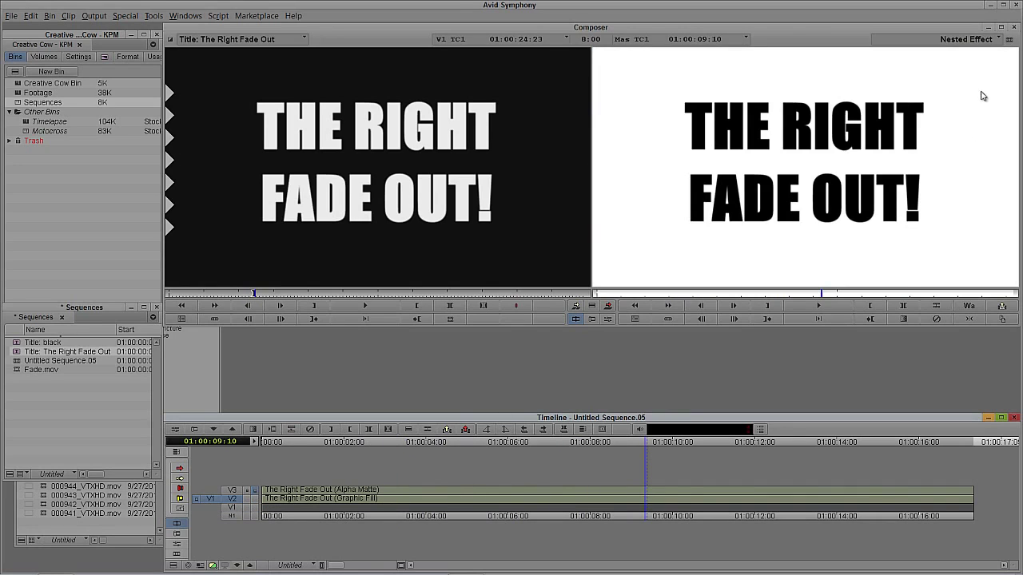
{"action": "left_click", "coordinate": [255, 498]}
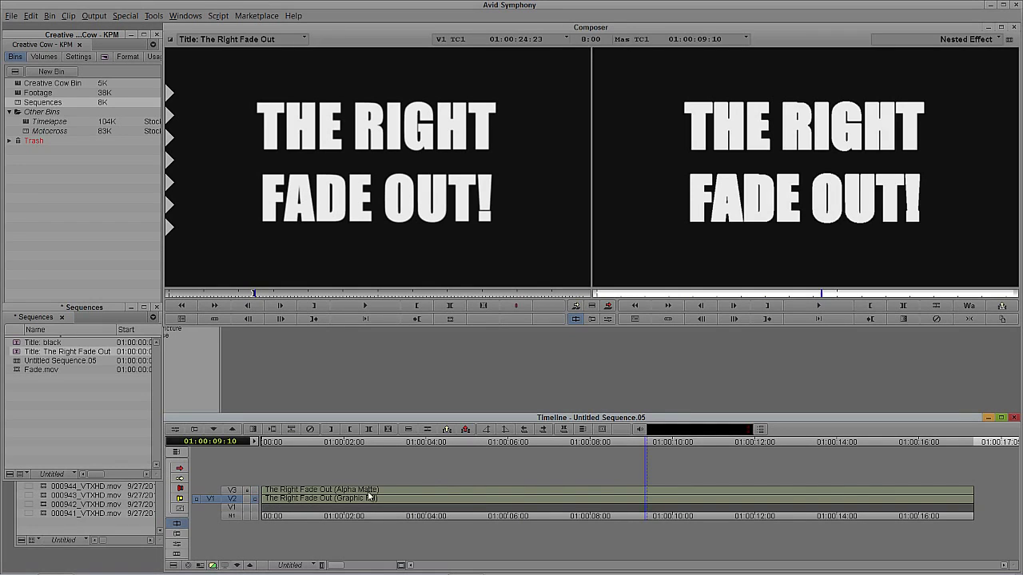
Step: Add an edit to the Graphic Fill layer on V2 inside the title, about 11 seconds in
{"action": "left_click_drag", "start_coordinate": [414, 492], "coordinate": [907, 488]}
{"action": "left_click_drag", "start_coordinate": [827, 491], "coordinate": [705, 495]}
{"action": "left_click", "coordinate": [610, 504]}
{"action": "left_click", "coordinate": [722, 494]}
{"action": "key", "text": "h"}
Step: Add a 20-frame Fade to Color transition ending at the cut at the end of the Graphic Fill on V2, and scrub through it
{"action": "left_click_drag", "start_coordinate": [742, 489], "coordinate": [983, 496]}
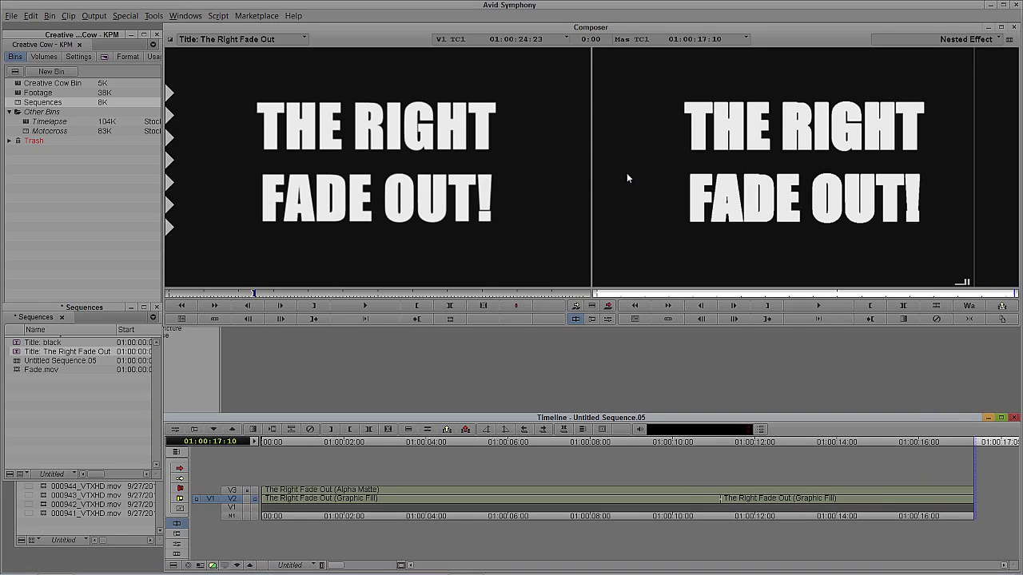
{"action": "key", "text": "backslash"}
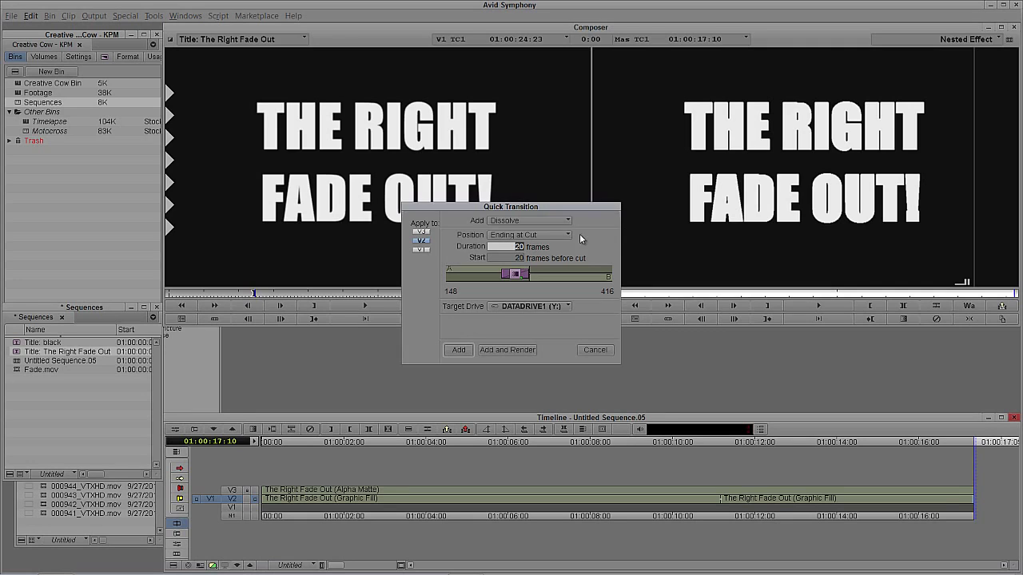
{"action": "left_click", "coordinate": [527, 220]}
{"action": "left_click", "coordinate": [528, 269]}
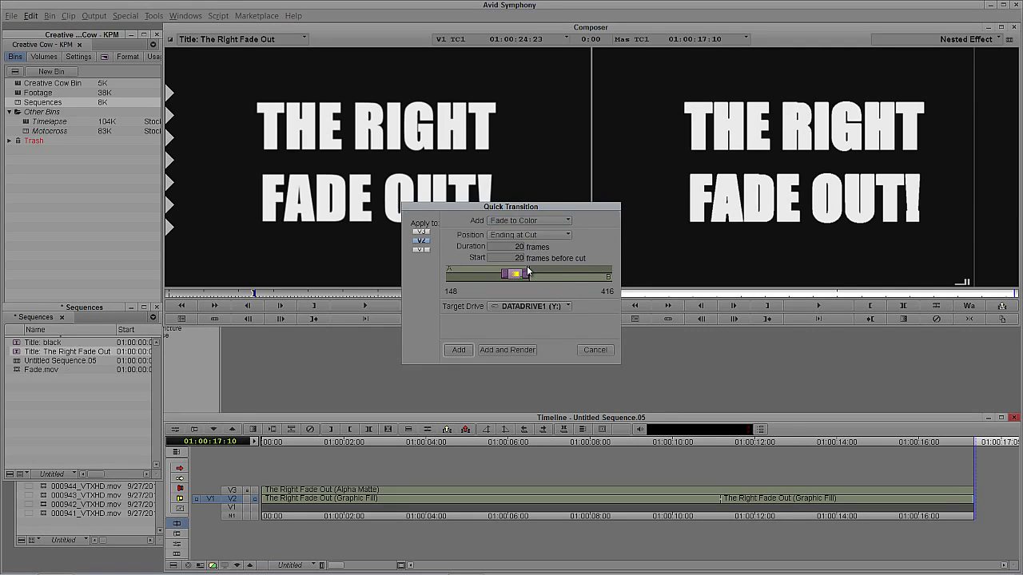
{"action": "left_click", "coordinate": [460, 351]}
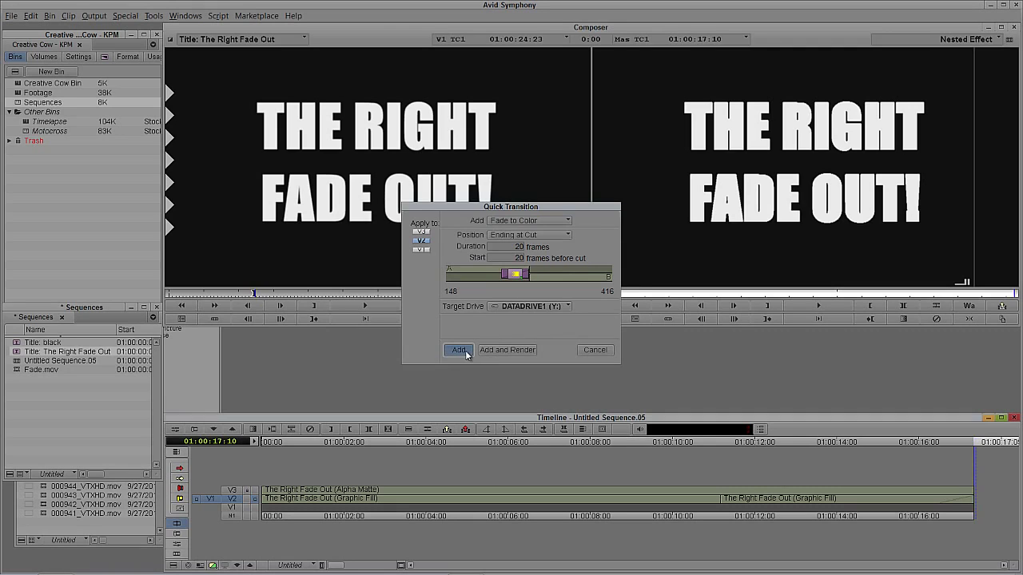
{"action": "left_click_drag", "start_coordinate": [885, 496], "coordinate": [852, 461]}
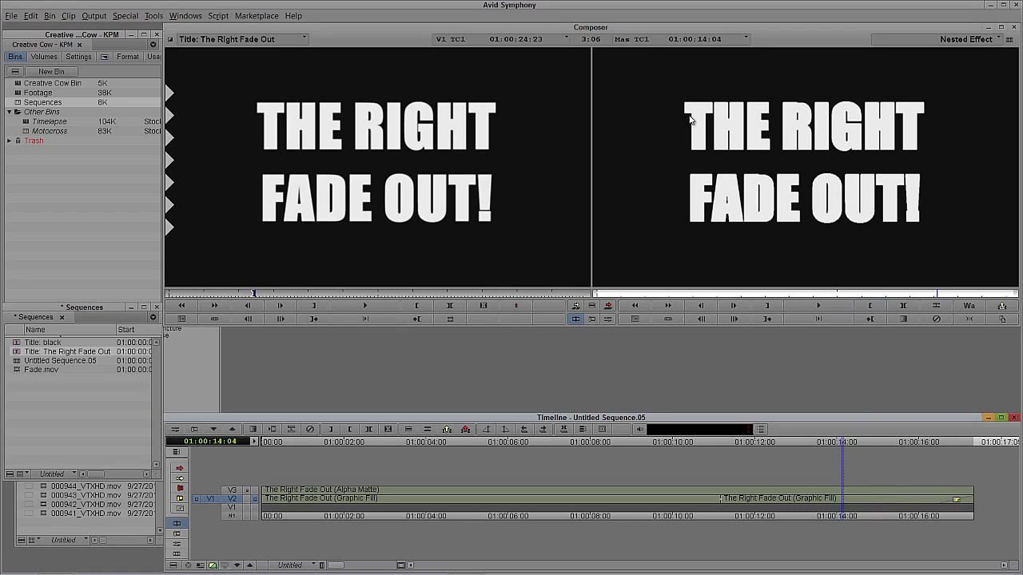
{"action": "left_click_drag", "start_coordinate": [845, 502], "coordinate": [981, 473]}
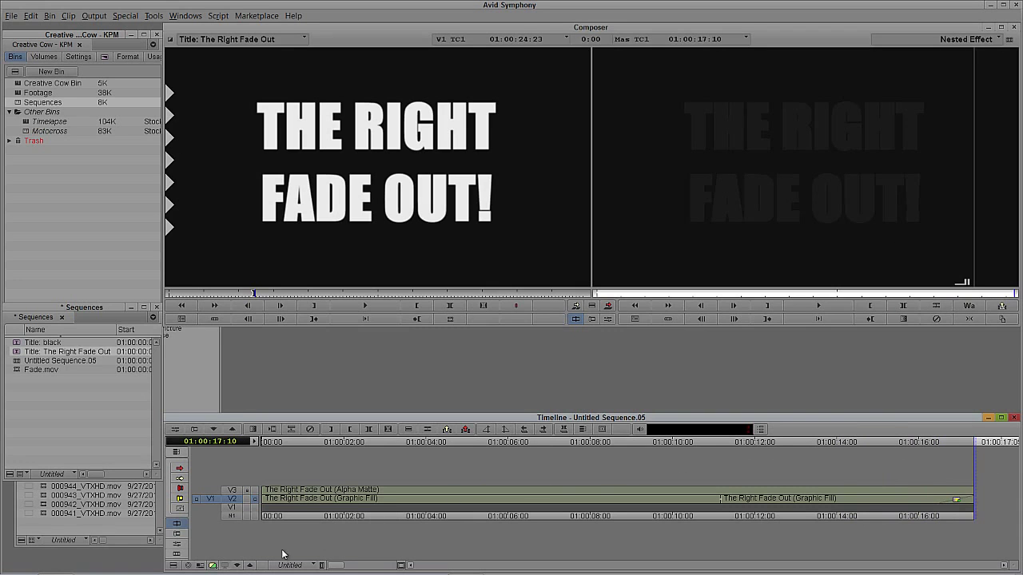
Step: Step back out of the title effect and open it in the Effect Editor with the playhead at 01:00:15:10
{"action": "left_click", "coordinate": [249, 565]}
{"action": "left_click_drag", "start_coordinate": [845, 504], "coordinate": [886, 498]}
{"action": "key", "text": "Right"}
{"action": "key", "text": "apostrophe"}
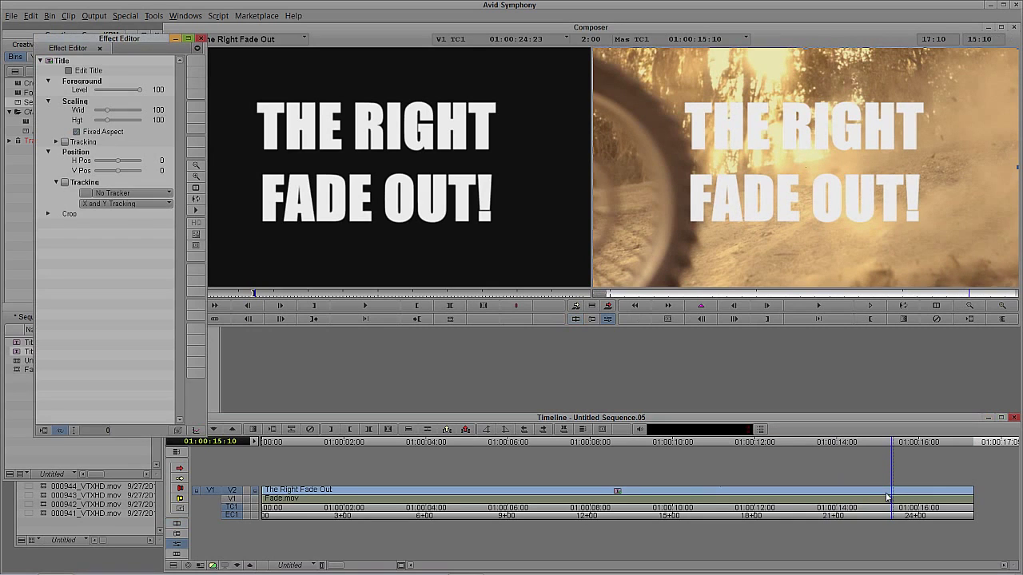
Step: Enlarge the record monitor's view of the title to 2X and advance a few frames past 01:00:15:10
{"action": "left_click", "coordinate": [195, 176]}
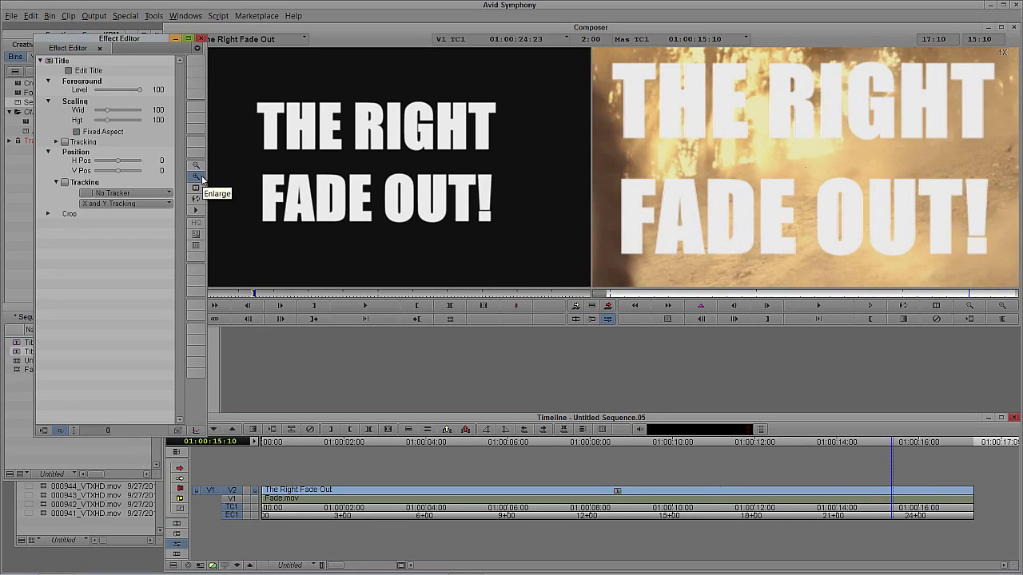
{"action": "left_click", "coordinate": [196, 176]}
{"action": "key", "text": "Right"}
{"action": "key", "text": "Right"}
{"action": "key", "text": "Right"}
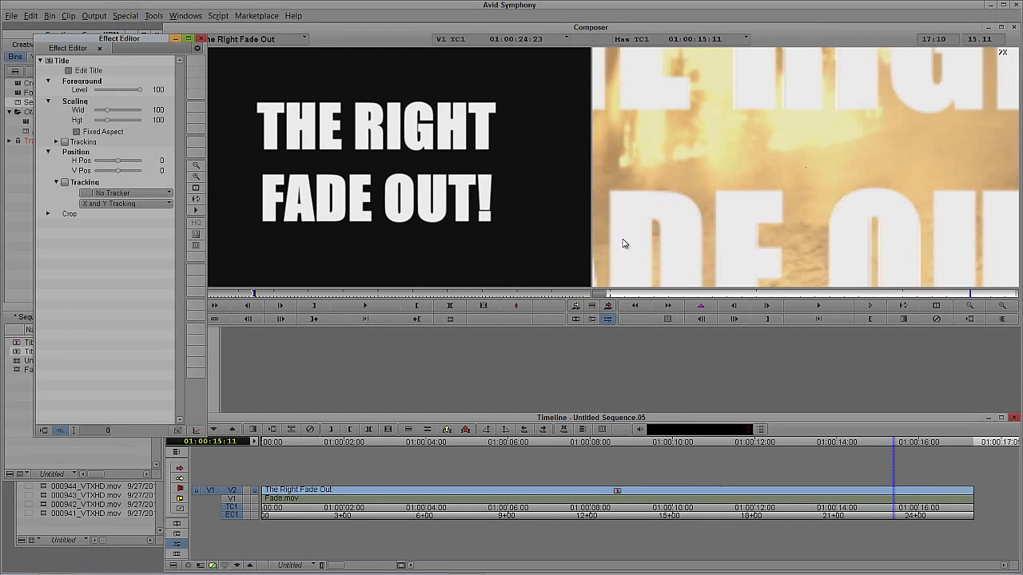
Step: Open the "This is not right" movie from the desktop, reduce its display size, and scrub to the fade-out at 00:00:16
{"action": "left_click", "coordinate": [989, 7]}
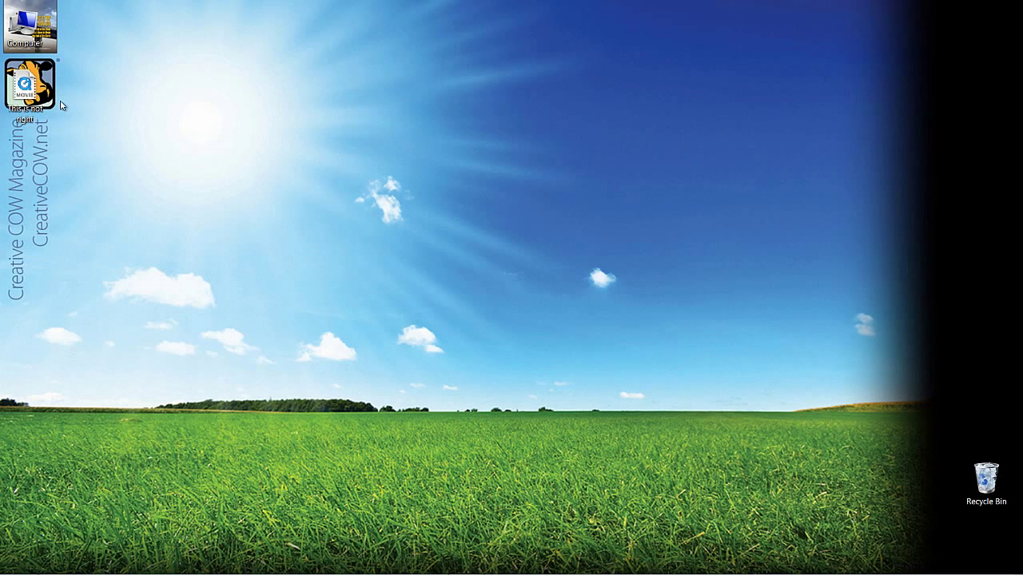
{"action": "double_click", "coordinate": [35, 90]}
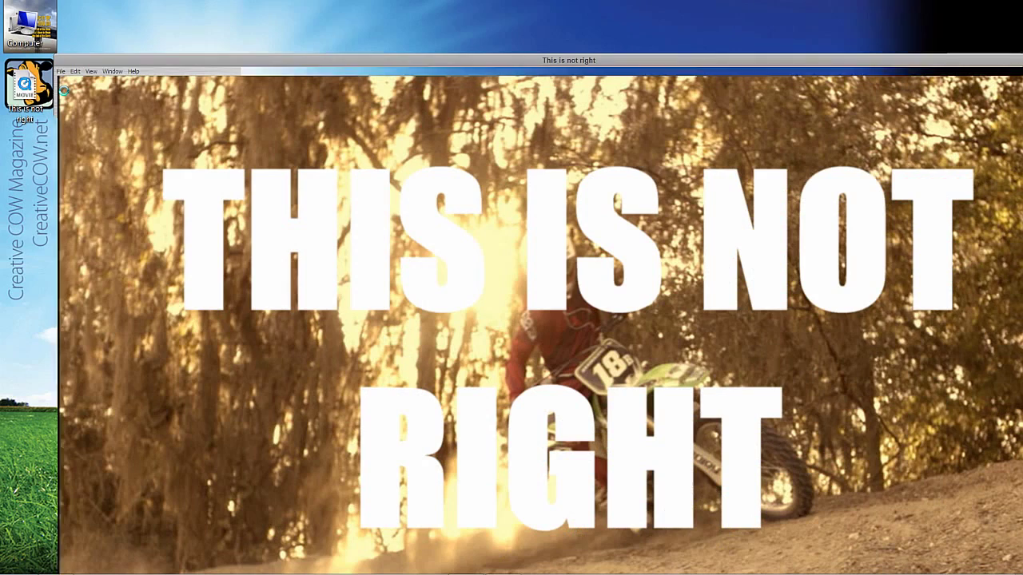
{"action": "left_click", "coordinate": [91, 71]}
{"action": "left_click", "coordinate": [97, 83]}
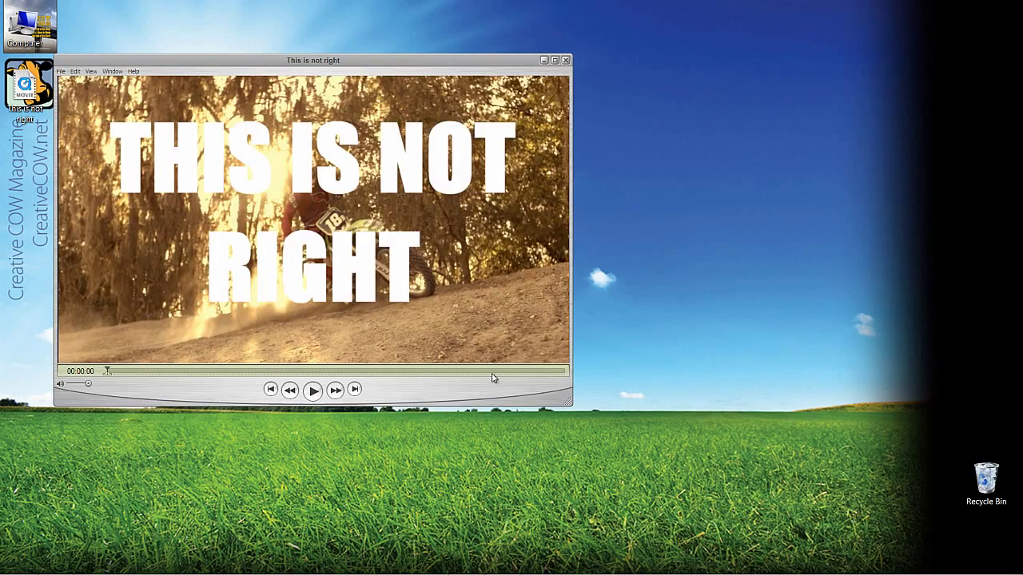
{"action": "left_click_drag", "start_coordinate": [500, 371], "coordinate": [553, 371]}
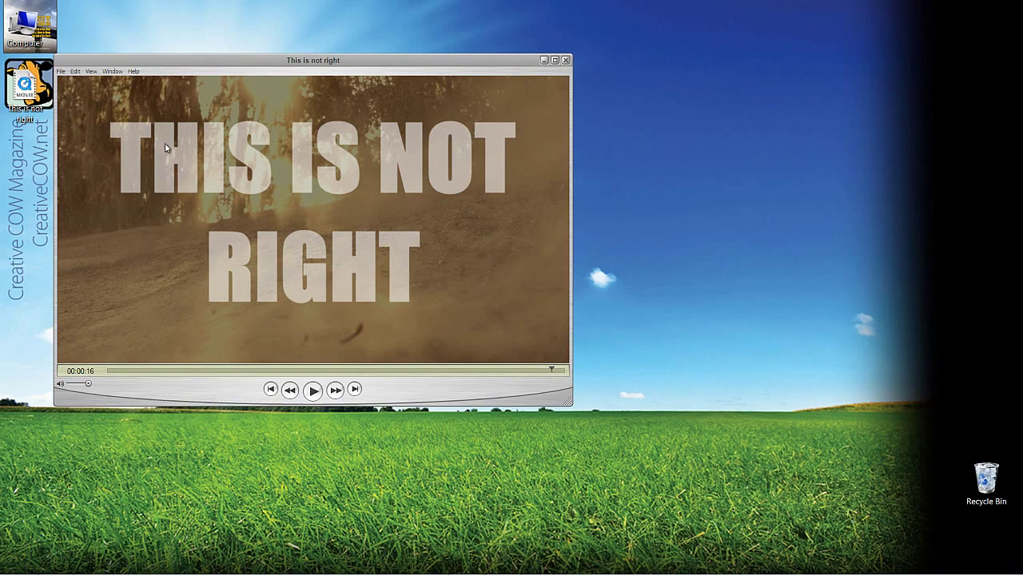
Step: Return to Avid Symphony and reframe the enlarged record view on the title's first line, around the word THE
{"action": "key", "text": "alt+Tab"}
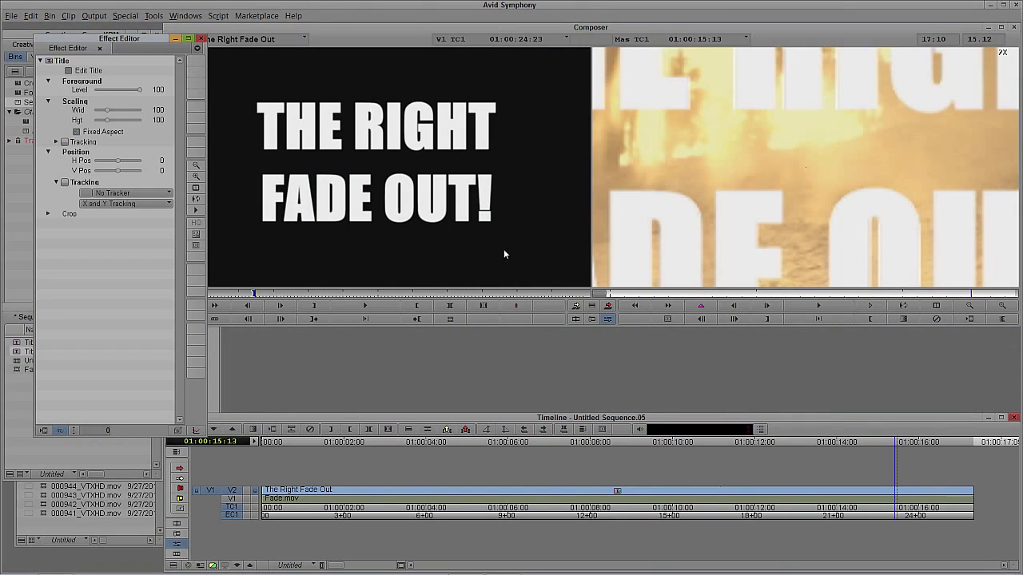
{"action": "left_click_drag", "start_coordinate": [650, 131], "coordinate": [806, 237]}
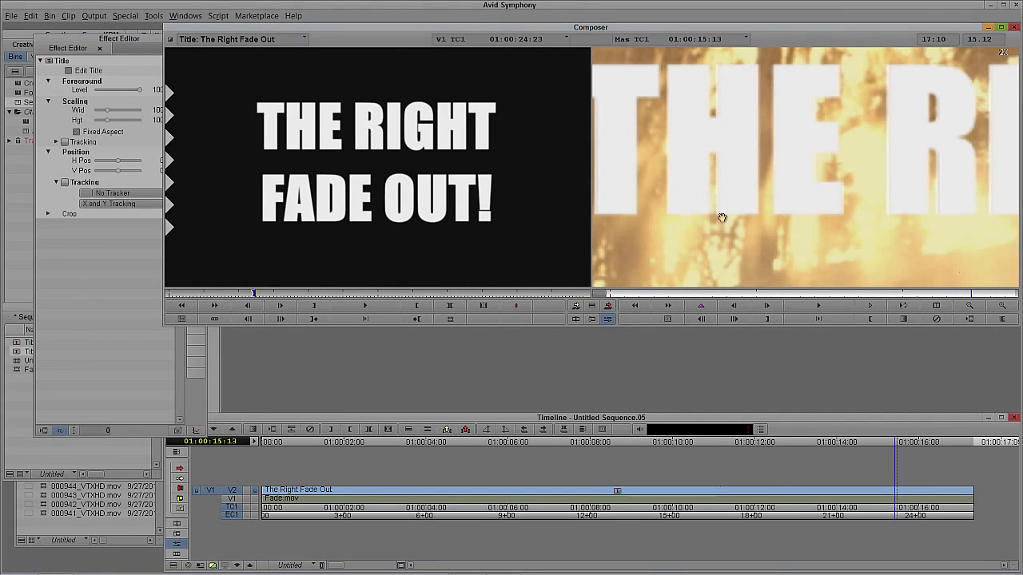
{"action": "left_click_drag", "start_coordinate": [725, 240], "coordinate": [648, 139]}
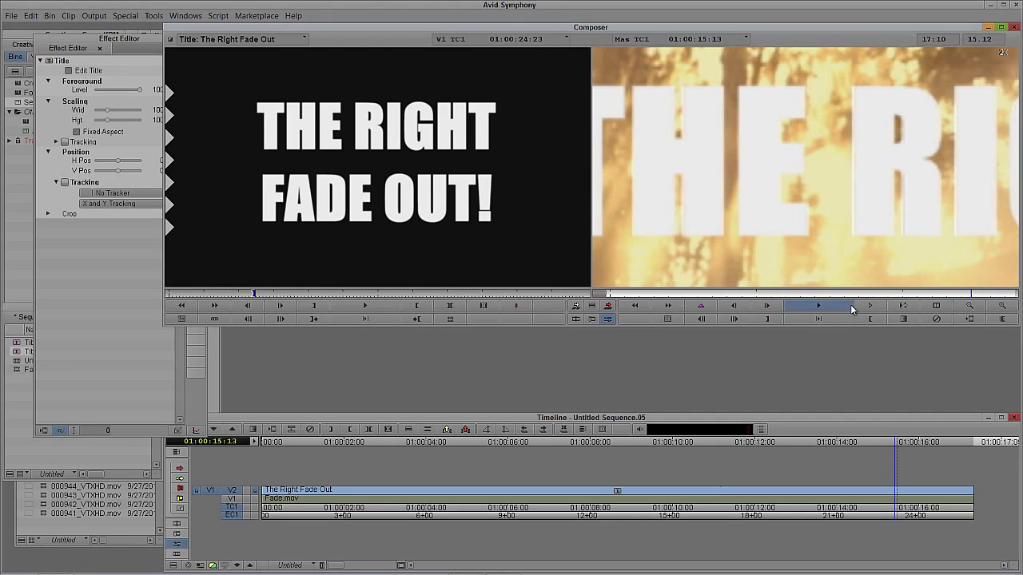
Step: Move the playhead into the closing fade and inspect the title's edges frame by frame up to 01:00:17:09
{"action": "left_click_drag", "start_coordinate": [979, 294], "coordinate": [999, 293]}
{"action": "key", "text": "Right"}
{"action": "key", "text": "Right"}
{"action": "key", "text": "Right"}
{"action": "key", "text": "Right"}
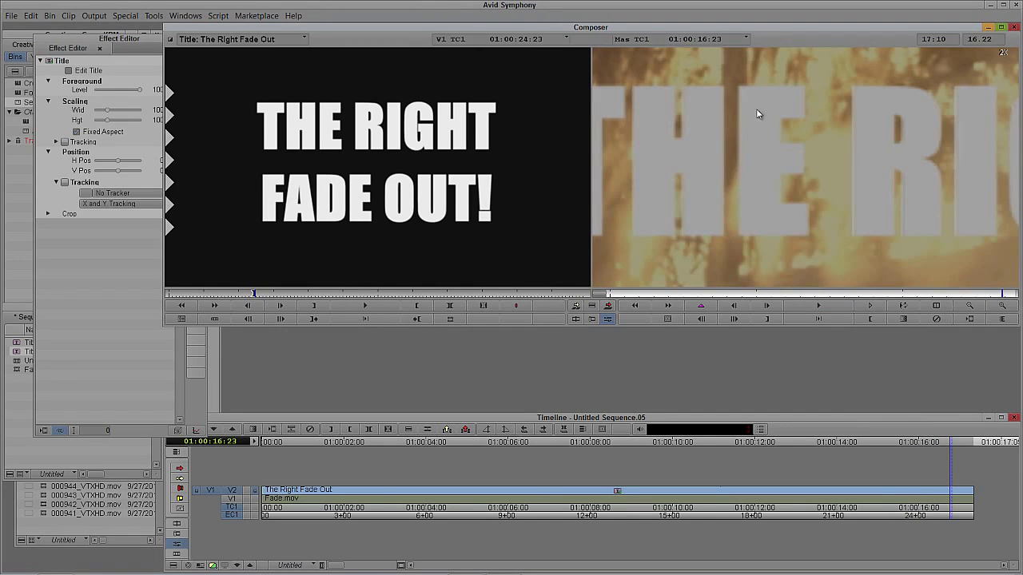
{"action": "key", "text": "Right"}
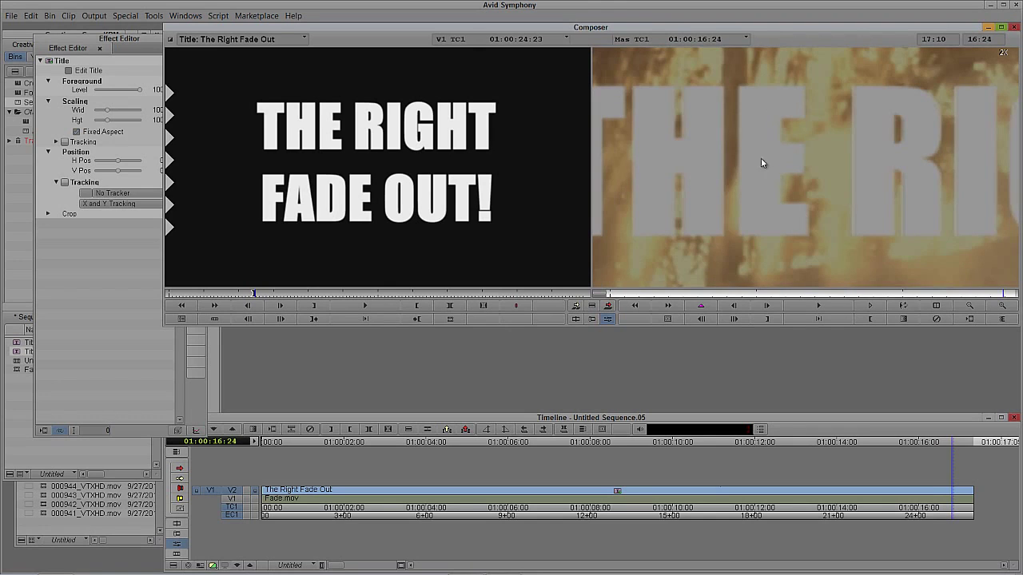
{"action": "key", "text": "Right"}
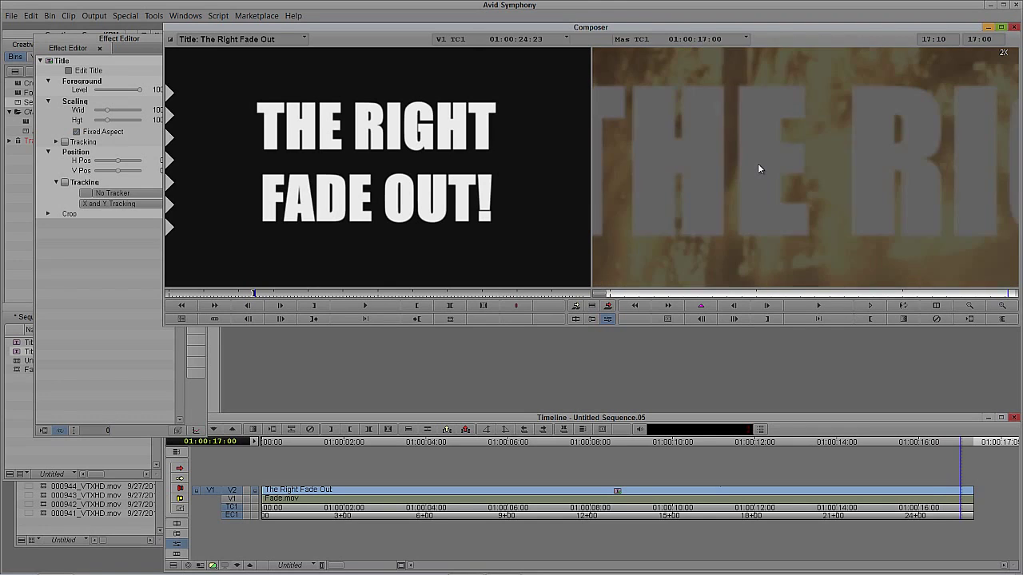
{"action": "key", "text": "Right"}
{"action": "key", "text": "Right"}
{"action": "key", "text": "Right"}
{"action": "key", "text": "Right"}
{"action": "key", "text": "Right"}
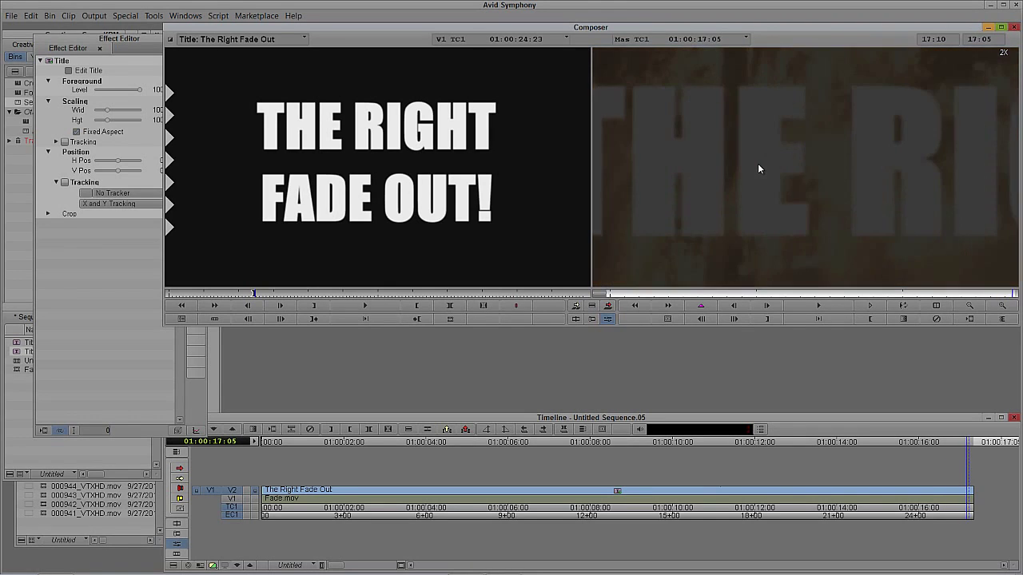
{"action": "key", "text": "Right"}
{"action": "key", "text": "Right"}
{"action": "key", "text": "Right"}
{"action": "key", "text": "Right"}
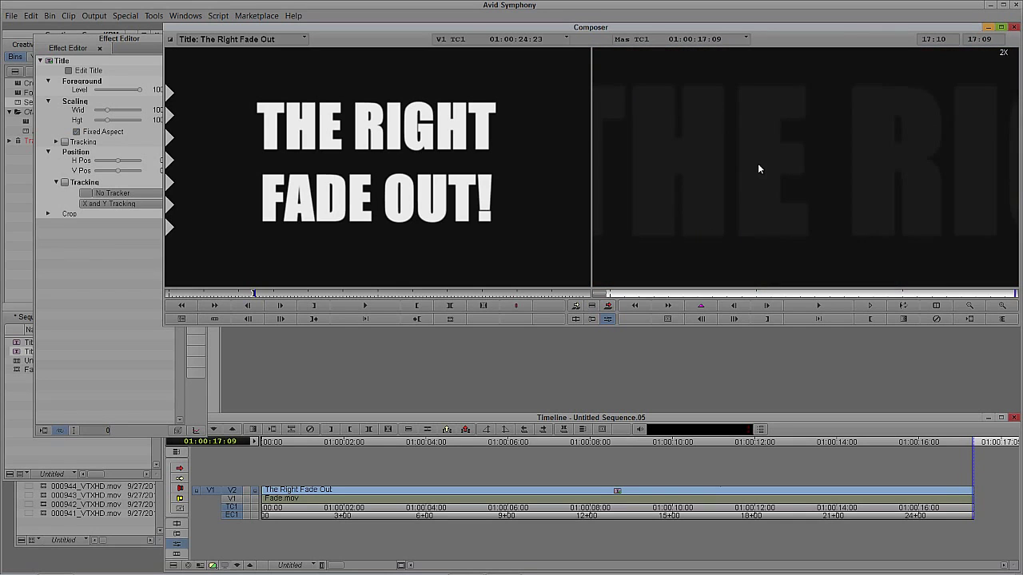
Step: Step back frame by frame from the sequence's end to 01:00:16:08, comparing the title with the background
{"action": "key", "text": "Left"}
{"action": "key", "text": "Left"}
{"action": "key", "text": "Left"}
{"action": "key", "text": "Left"}
{"action": "key", "text": "Left"}
{"action": "key", "text": "Left"}
{"action": "key", "text": "Left"}
{"action": "key", "text": "Left"}
{"action": "key", "text": "Left"}
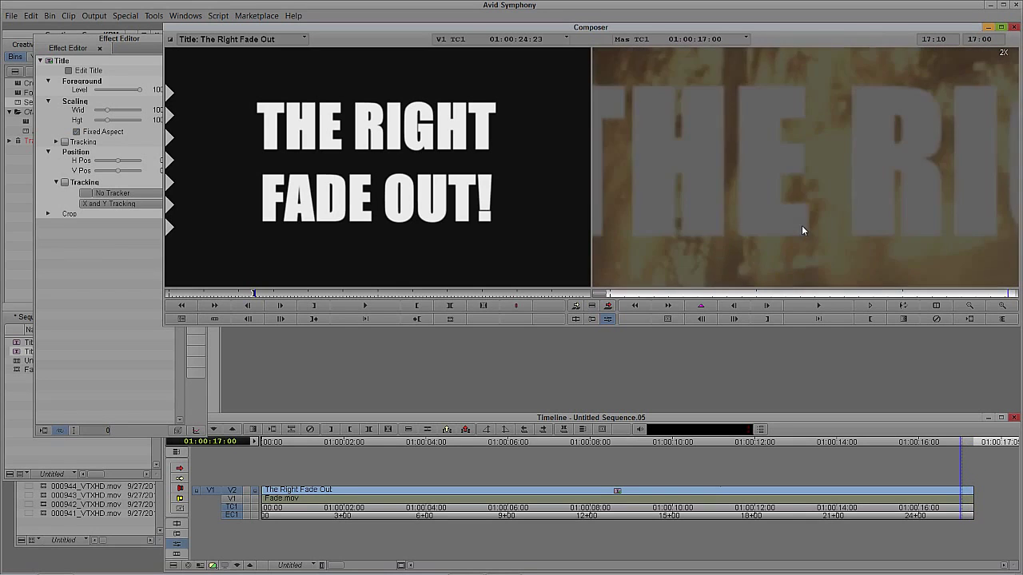
{"action": "key", "text": "Left"}
{"action": "key", "text": "Left"}
{"action": "key", "text": "Left"}
{"action": "key", "text": "Left"}
{"action": "key", "text": "Left"}
{"action": "key", "text": "Left"}
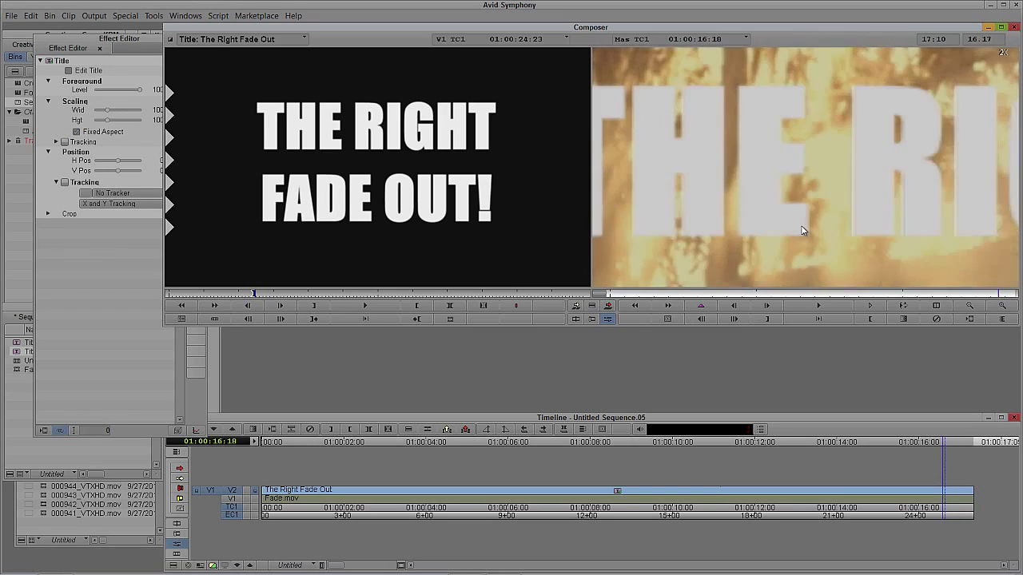
{"action": "key", "text": "Left"}
{"action": "key", "text": "Left"}
{"action": "key", "text": "Left"}
{"action": "key", "text": "Left"}
{"action": "key", "text": "Left"}
{"action": "key", "text": "Left"}
{"action": "key", "text": "Left"}
{"action": "key", "text": "Left"}
{"action": "key", "text": "Left"}
{"action": "key", "text": "Left"}
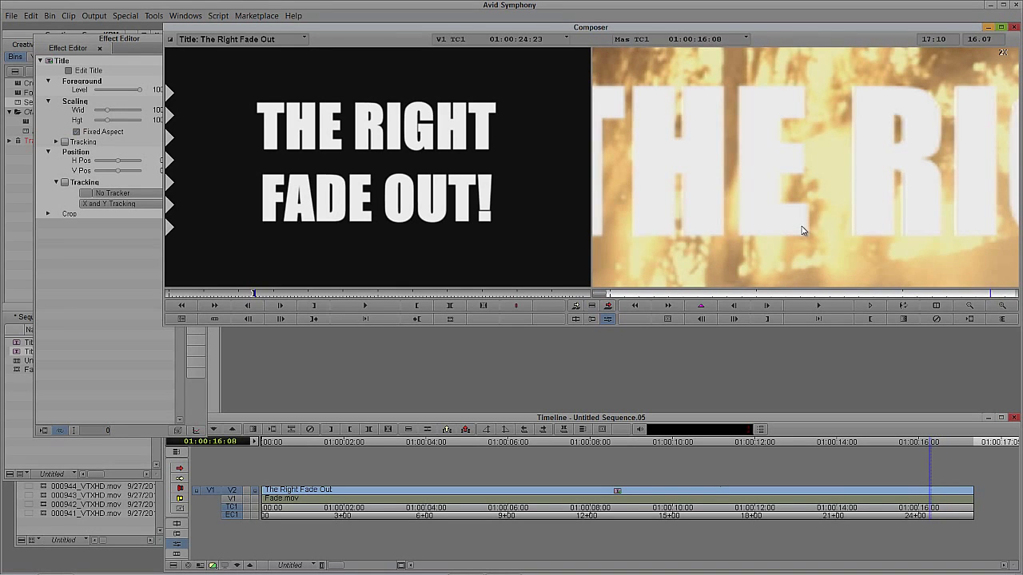
Step: Step forward through the whole fade again from 01:00:16:08 to 01:00:17:09, examining how title and background darken together
{"action": "key", "text": "Right"}
{"action": "key", "text": "Right"}
{"action": "key", "text": "Right"}
{"action": "key", "text": "Right"}
{"action": "key", "text": "Right"}
{"action": "key", "text": "Right"}
{"action": "key", "text": "Right"}
{"action": "key", "text": "Right"}
{"action": "key", "text": "Right"}
{"action": "key", "text": "Right"}
{"action": "key", "text": "Right"}
{"action": "key", "text": "Right"}
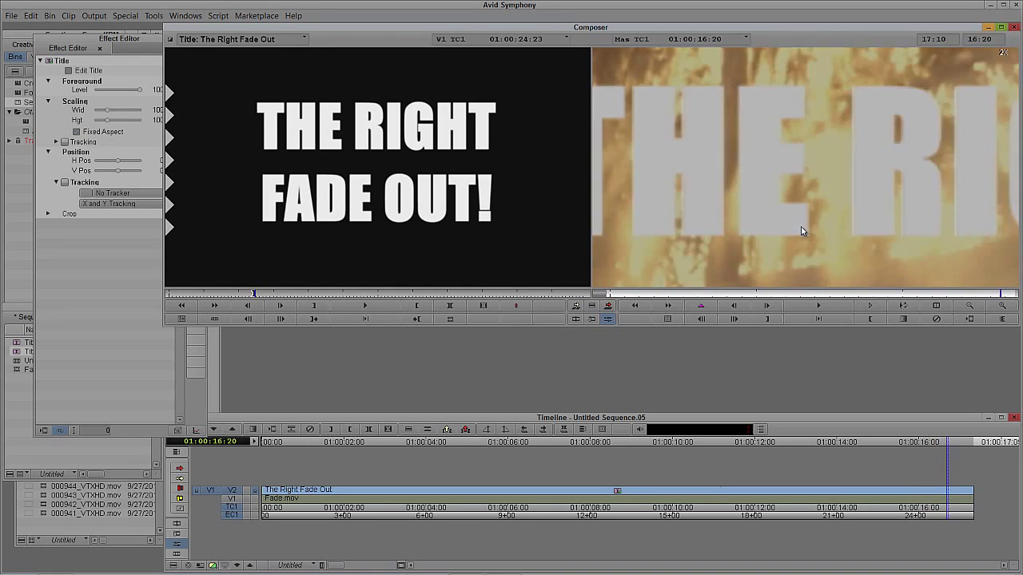
{"action": "key", "text": "Right"}
{"action": "key", "text": "Right"}
{"action": "key", "text": "Right"}
{"action": "key", "text": "Right"}
{"action": "key", "text": "Right"}
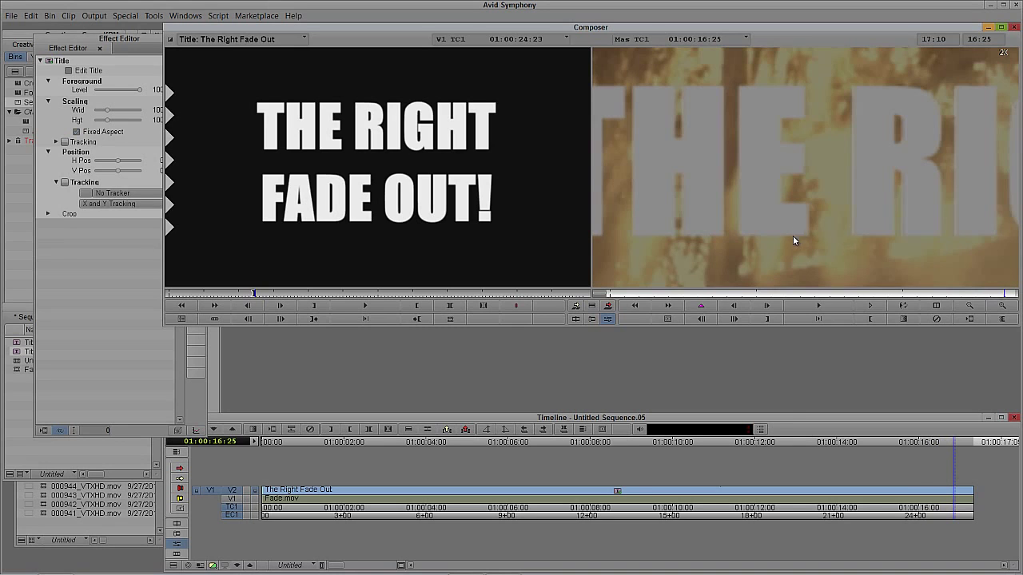
{"action": "key", "text": "Right"}
{"action": "key", "text": "Right"}
{"action": "key", "text": "Right"}
{"action": "key", "text": "Right"}
{"action": "key", "text": "Right"}
{"action": "key", "text": "Right"}
{"action": "key", "text": "Right"}
{"action": "key", "text": "Right"}
{"action": "key", "text": "Right"}
{"action": "key", "text": "Right"}
{"action": "key", "text": "Right"}
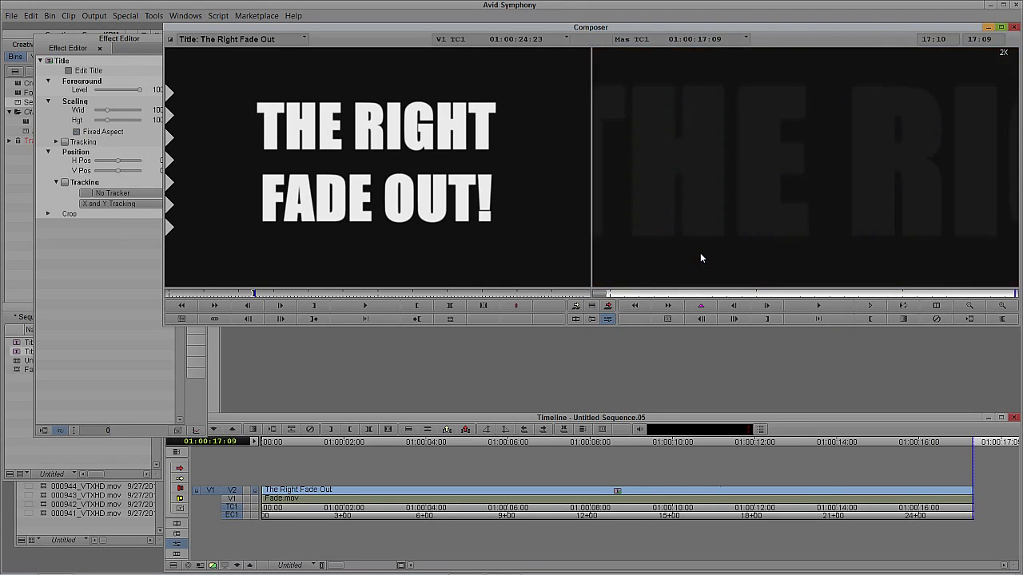
Step: Step back into the middle of the fade at 01:00:16:29 to examine the half-faded title letters
{"action": "key", "text": "Left"}
{"action": "key", "text": "Left"}
{"action": "key", "text": "Left"}
{"action": "key", "text": "Left"}
{"action": "key", "text": "Left"}
{"action": "key", "text": "Left"}
{"action": "key", "text": "Left"}
{"action": "key", "text": "Left"}
{"action": "key", "text": "Left"}
{"action": "key", "text": "Left"}
{"action": "key", "text": "Left"}
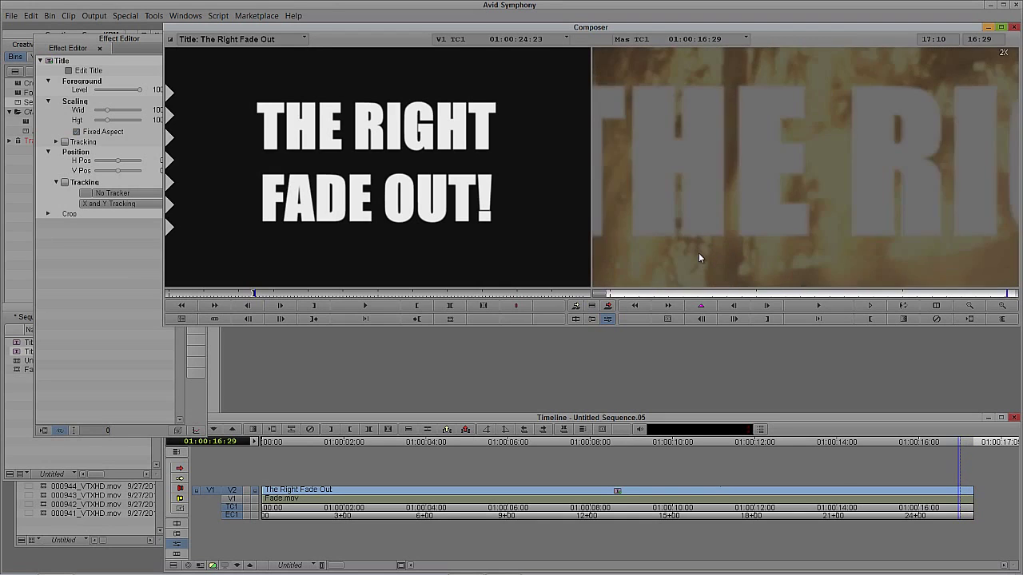